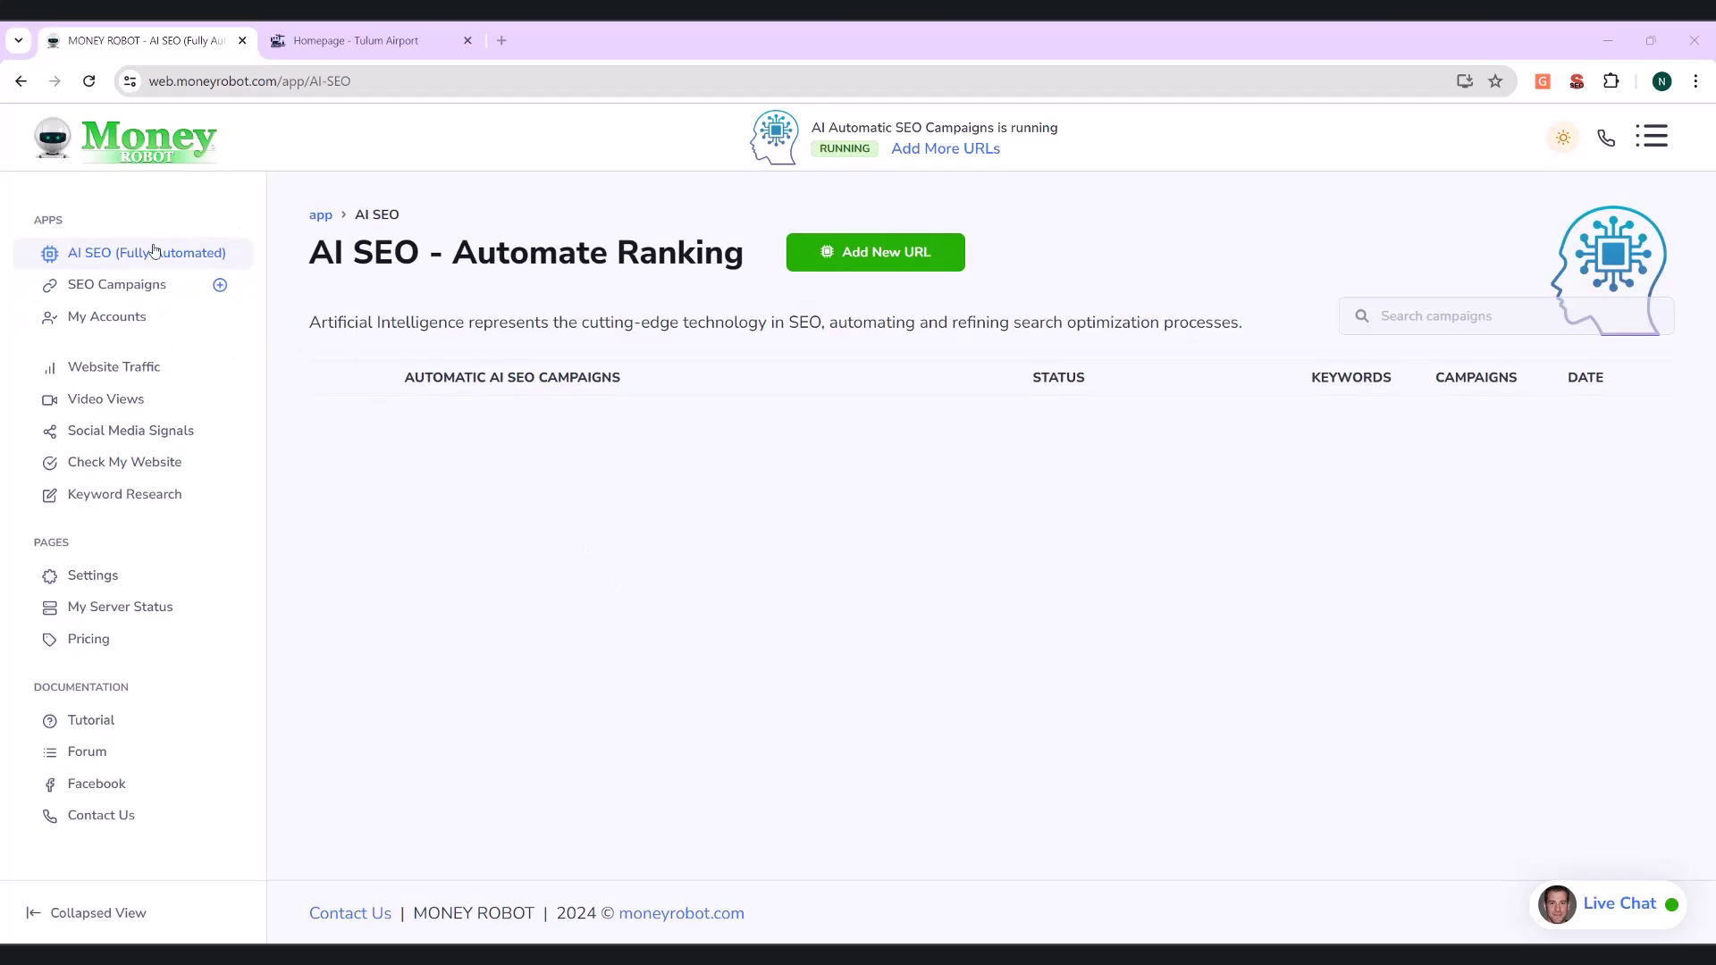
Start adding a new URL to AI SEO and enter the keywords "Tulum Airport" and "Aiport Tulum transfers" on separate lines
drag(310, 253, 345, 254)
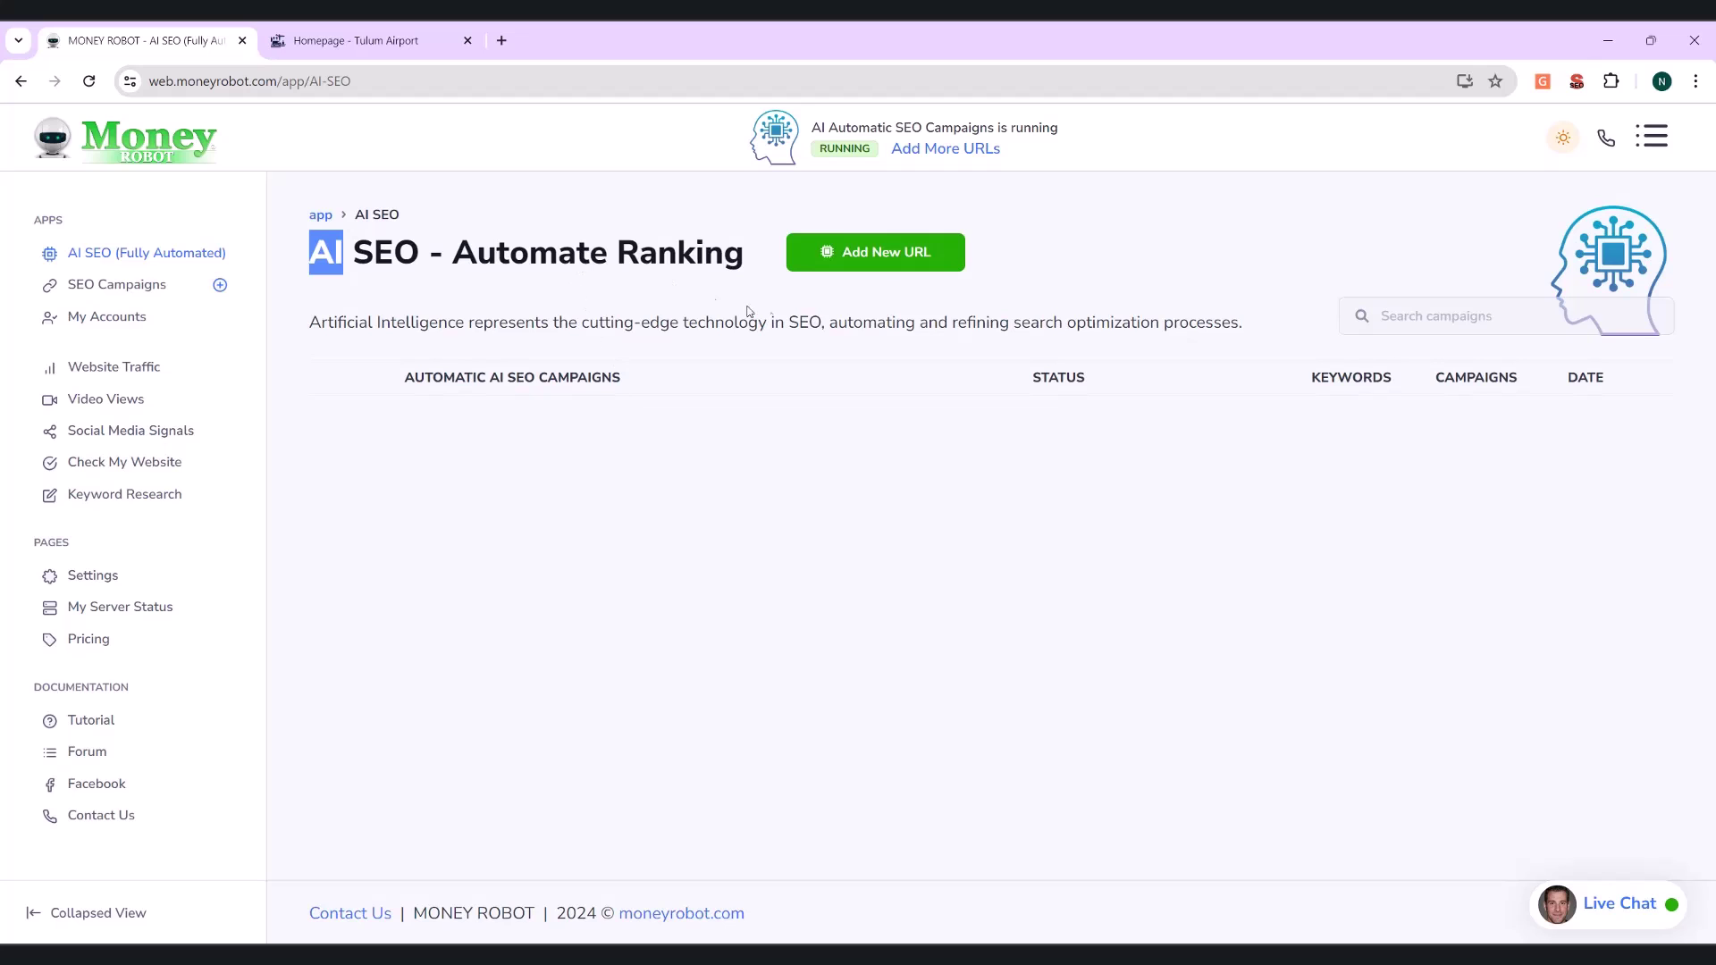
click(881, 257)
click(781, 435)
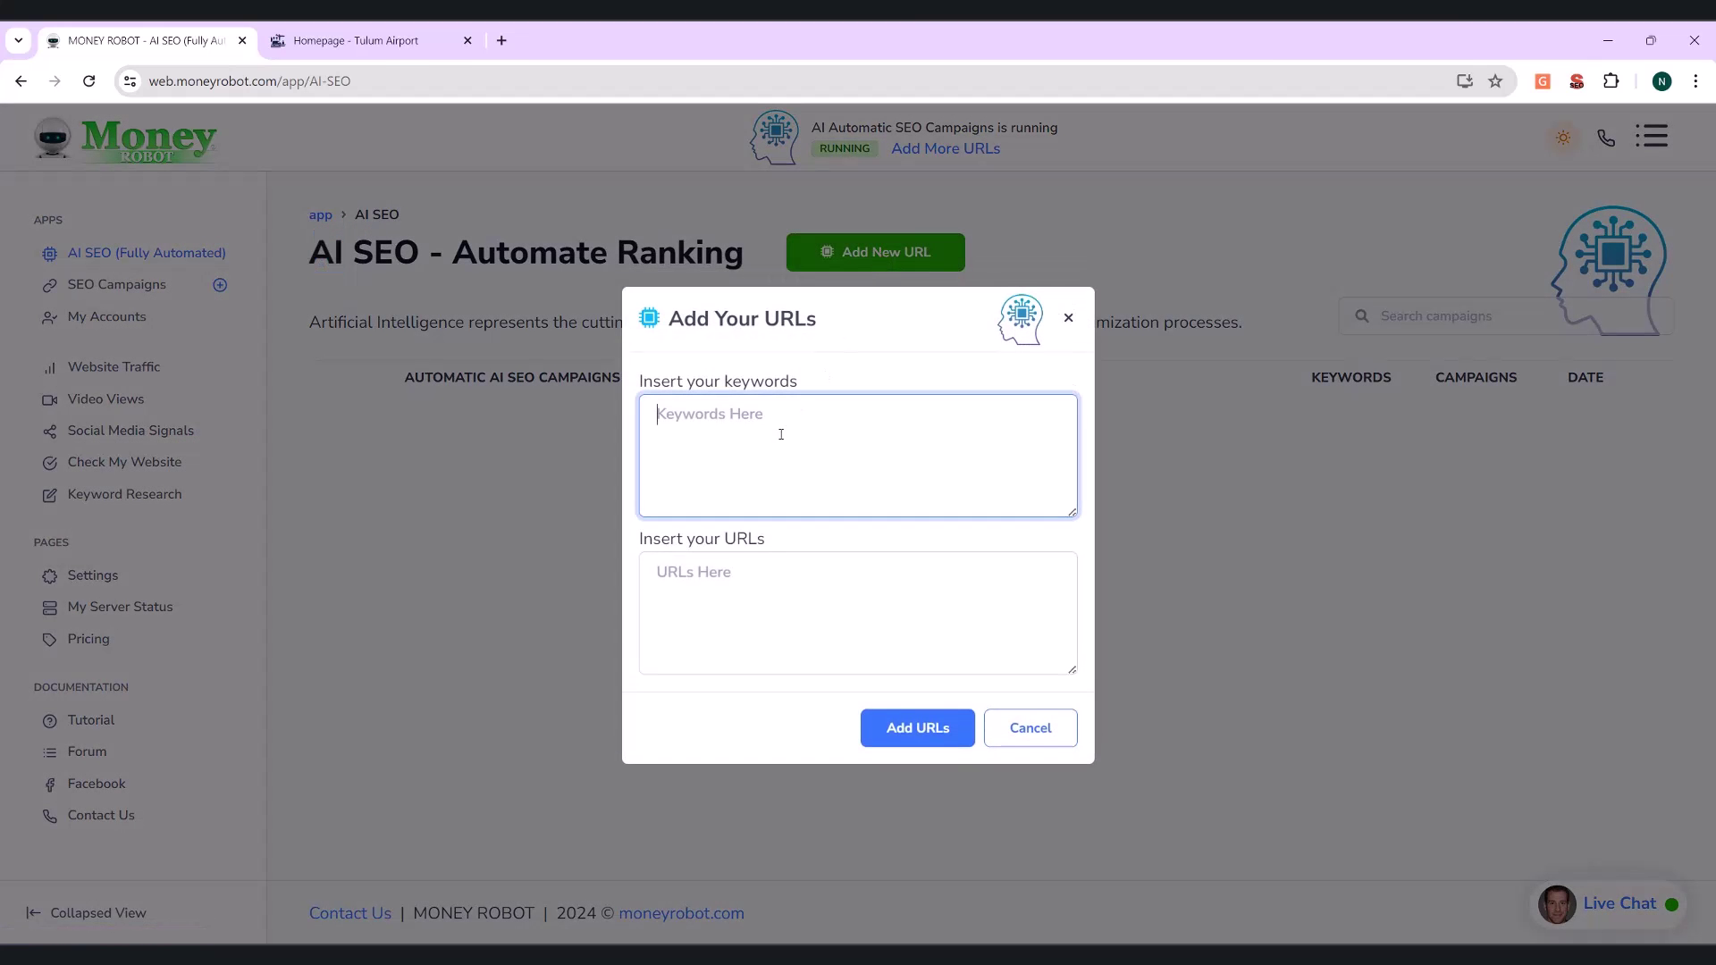
text(Tulum Airport)
key(Return)
text(Aipoer)
text(t )
text(TULU)
key(BackSpace)
key(BackSpace)
key(BackSpace)
text(ulum trasfe)
key(BackSpace)
key(BackSpace)
key(BackSpace)
key(BackSpace)
text(ansf)
key(BackSpace)
key(BackSpace)
key(BackSpace)
text(nsfers)
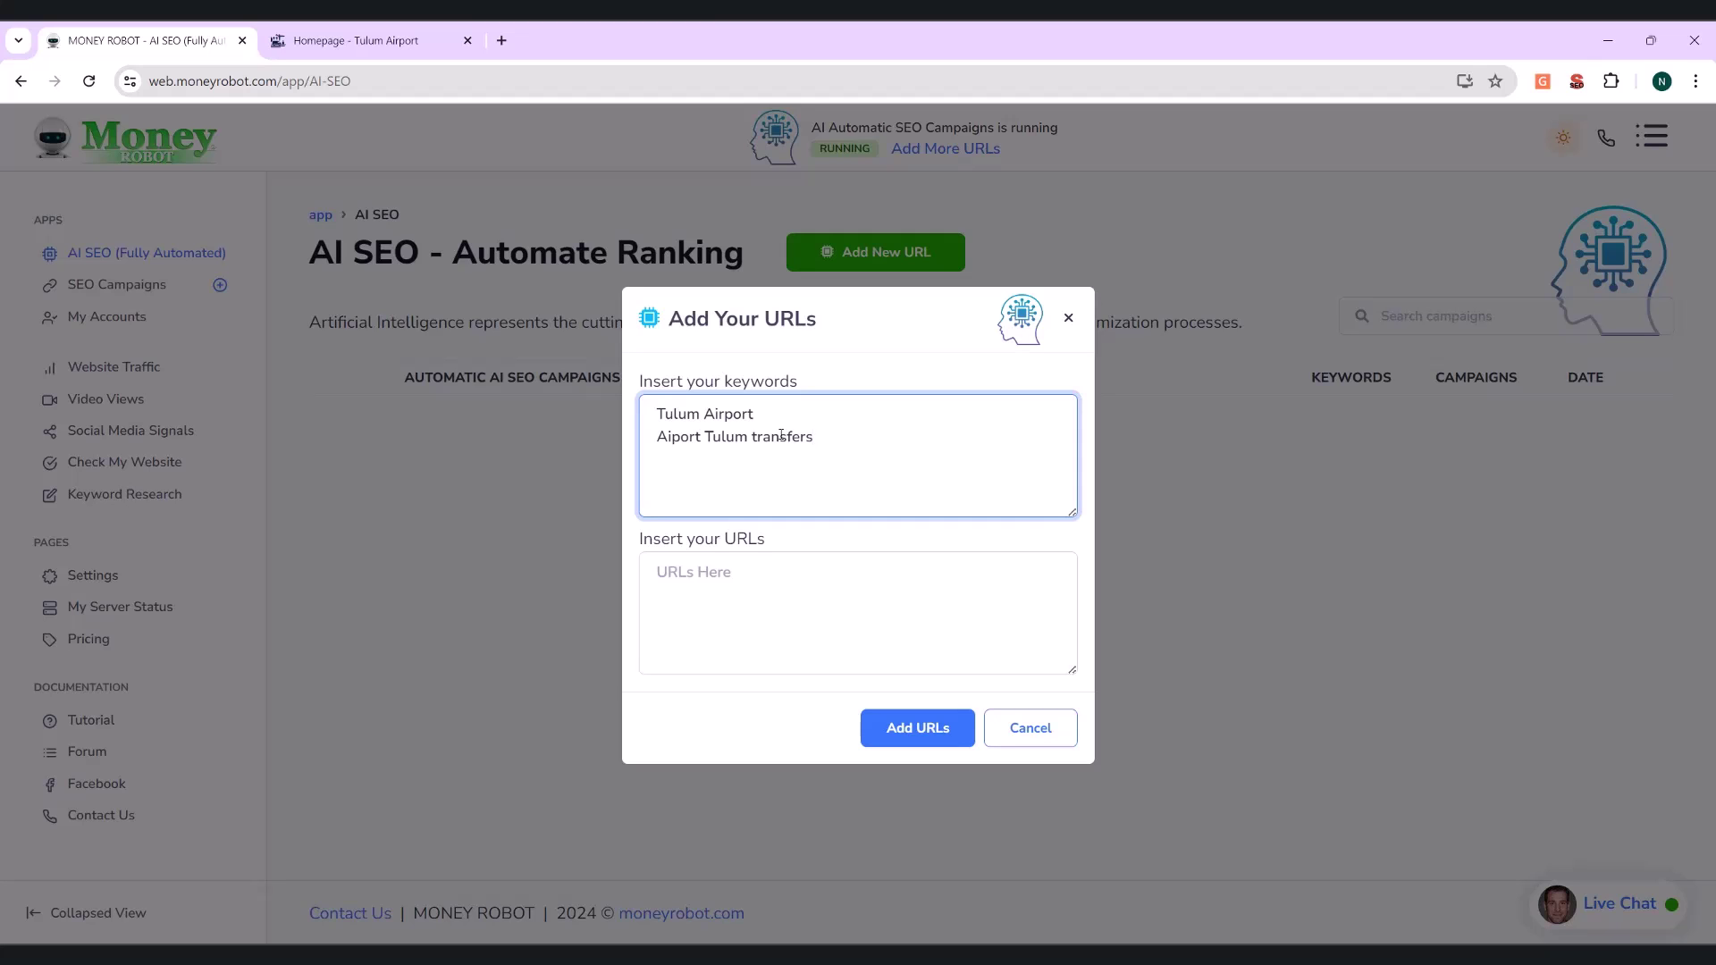
Copy the Tulum Airport homepage address from its open browser page into the URLs field and add the URL to AI SEO
click(406, 42)
click(407, 81)
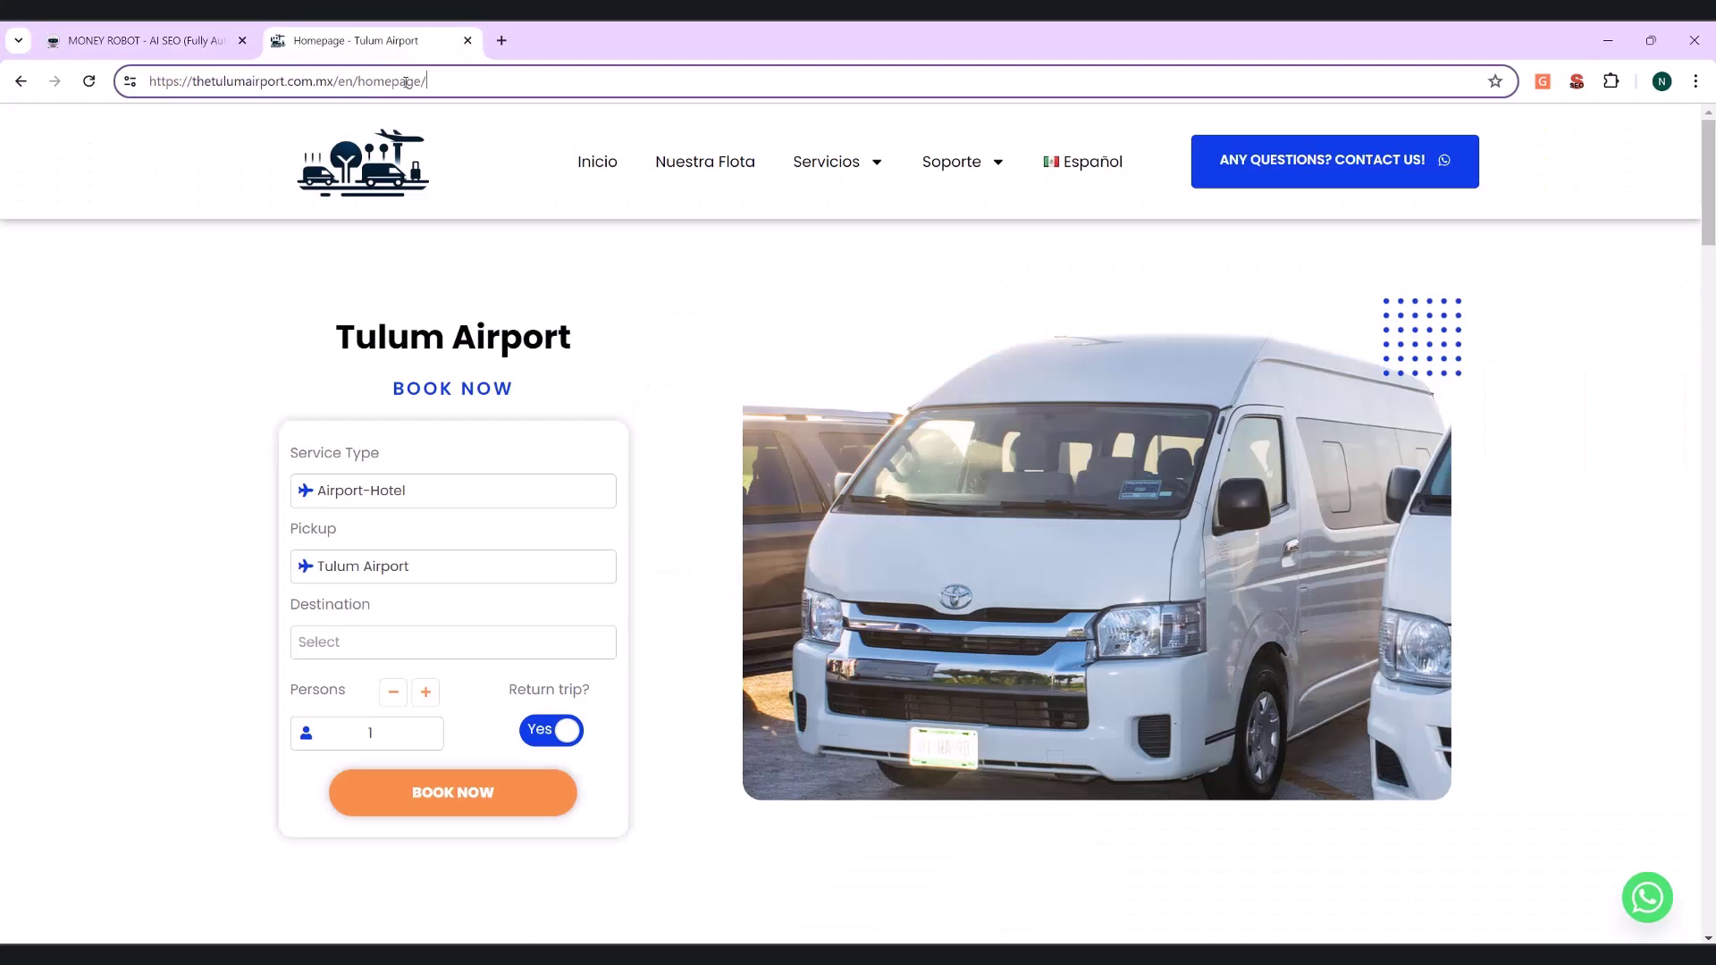
mouse_move(439, 82)
mouse_down()
mouse_move(154, 81)
mouse_move(433, 81)
mouse_up()
key(ctrl+c)
click(149, 81)
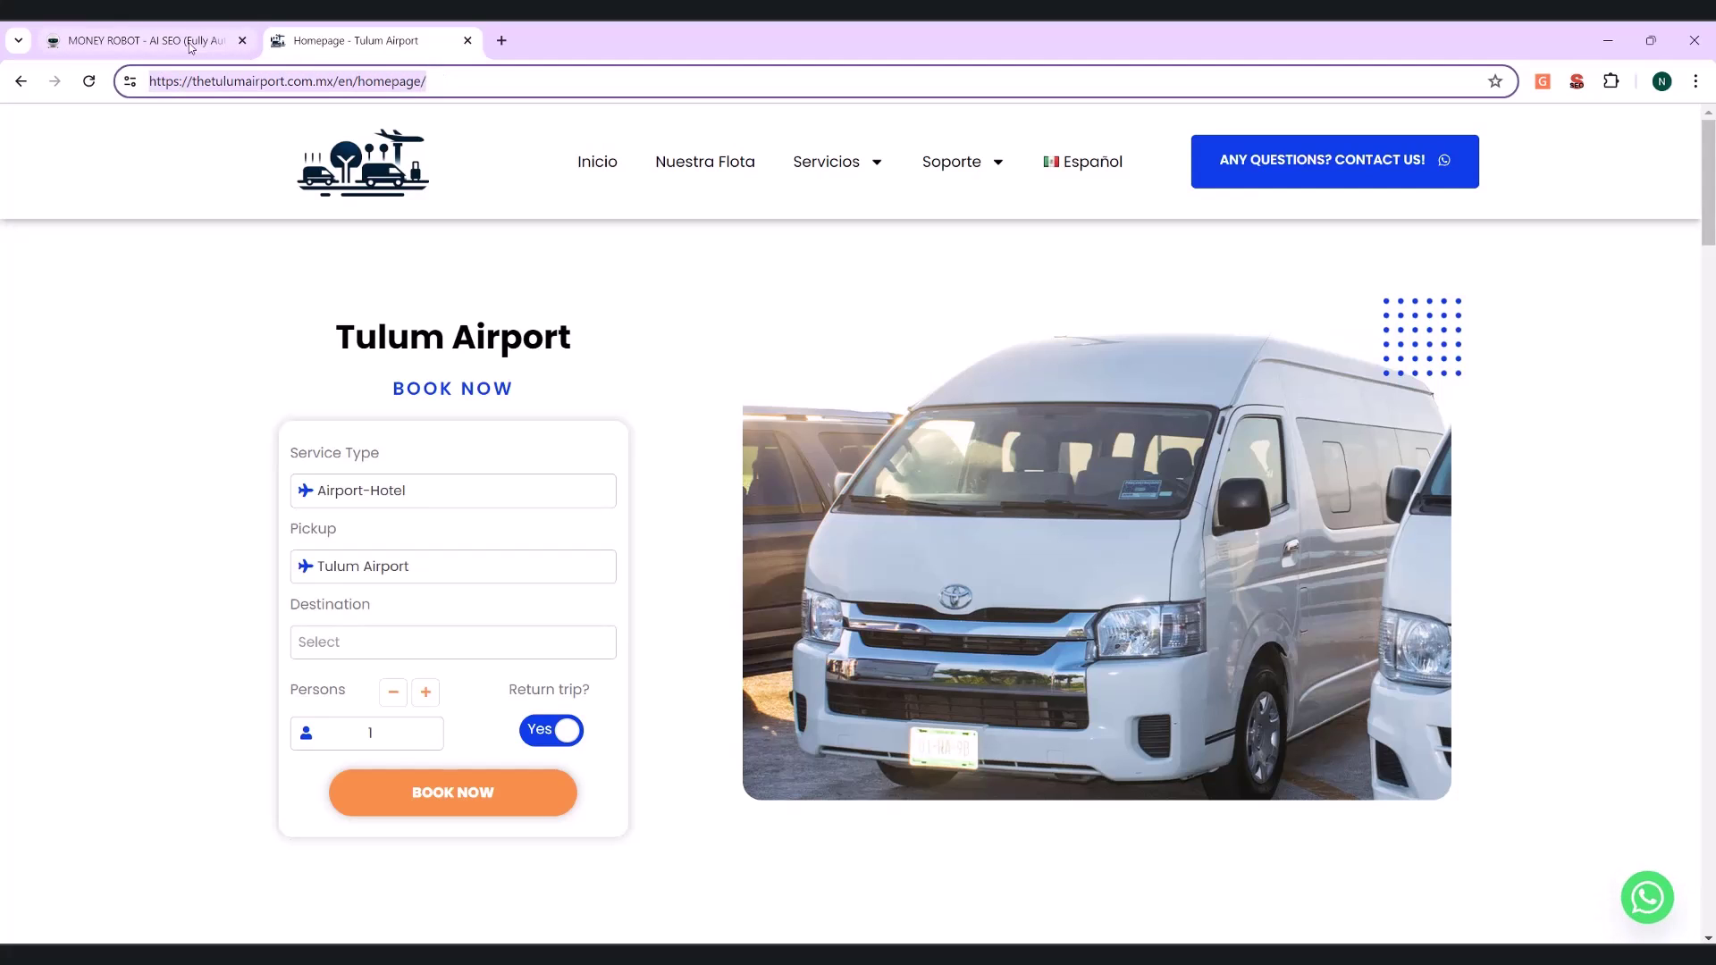
click(134, 40)
click(741, 614)
key(ctrl+v)
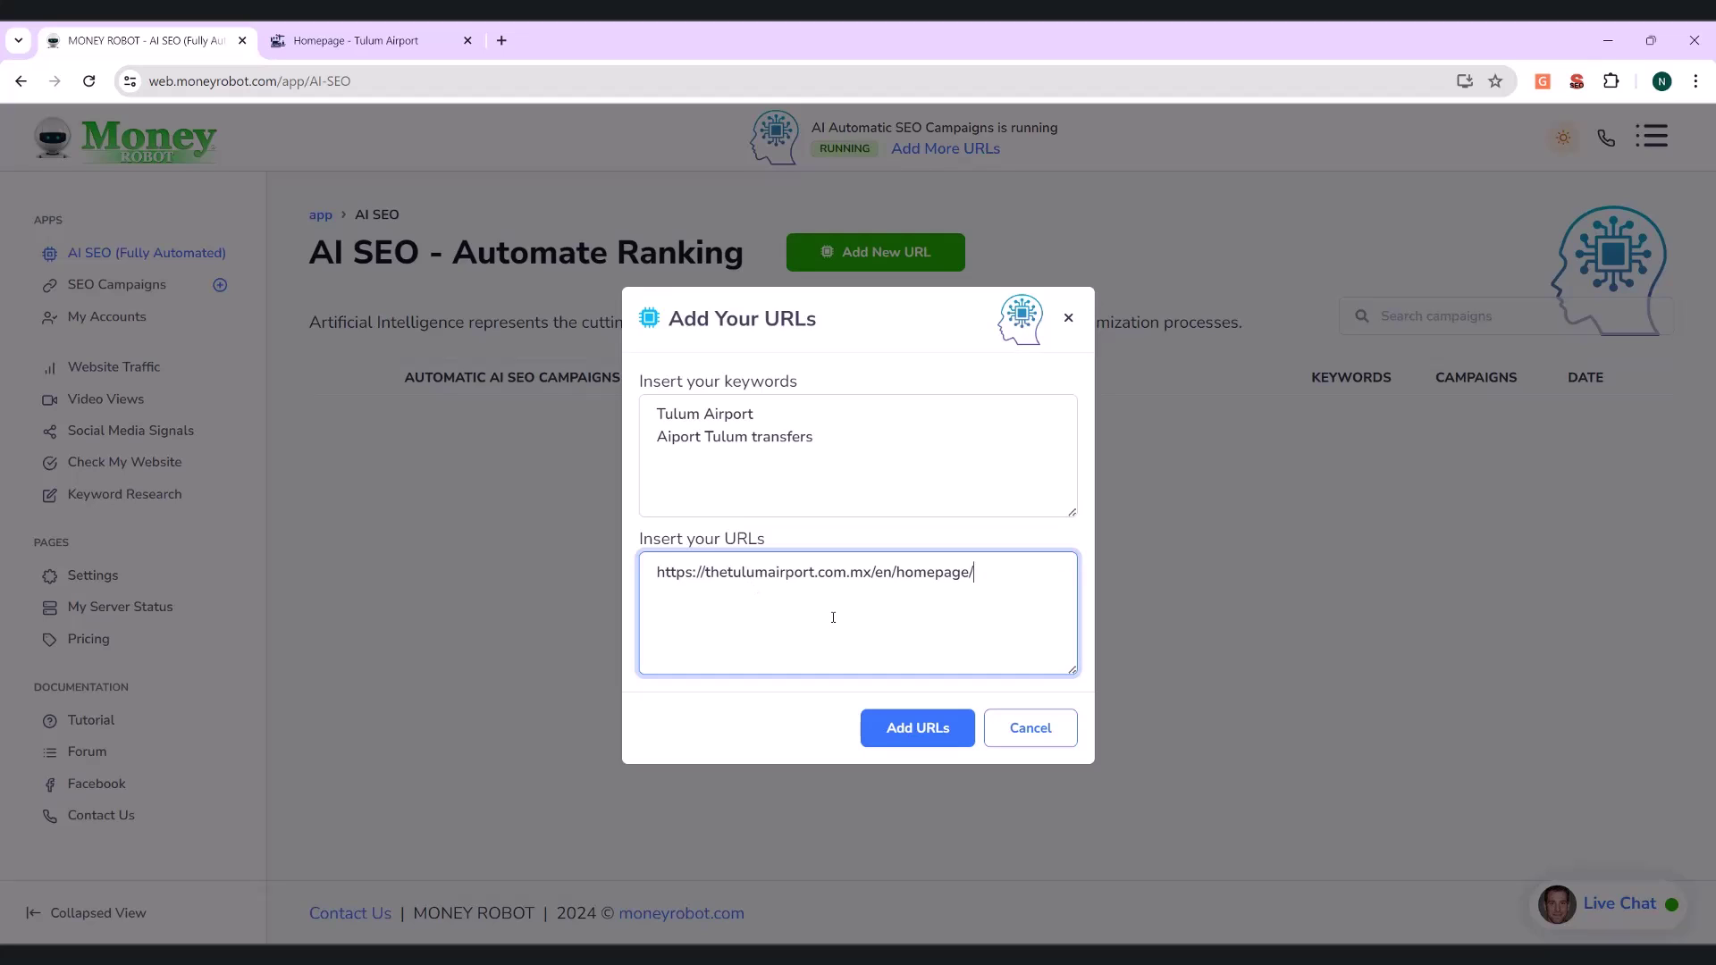
click(907, 734)
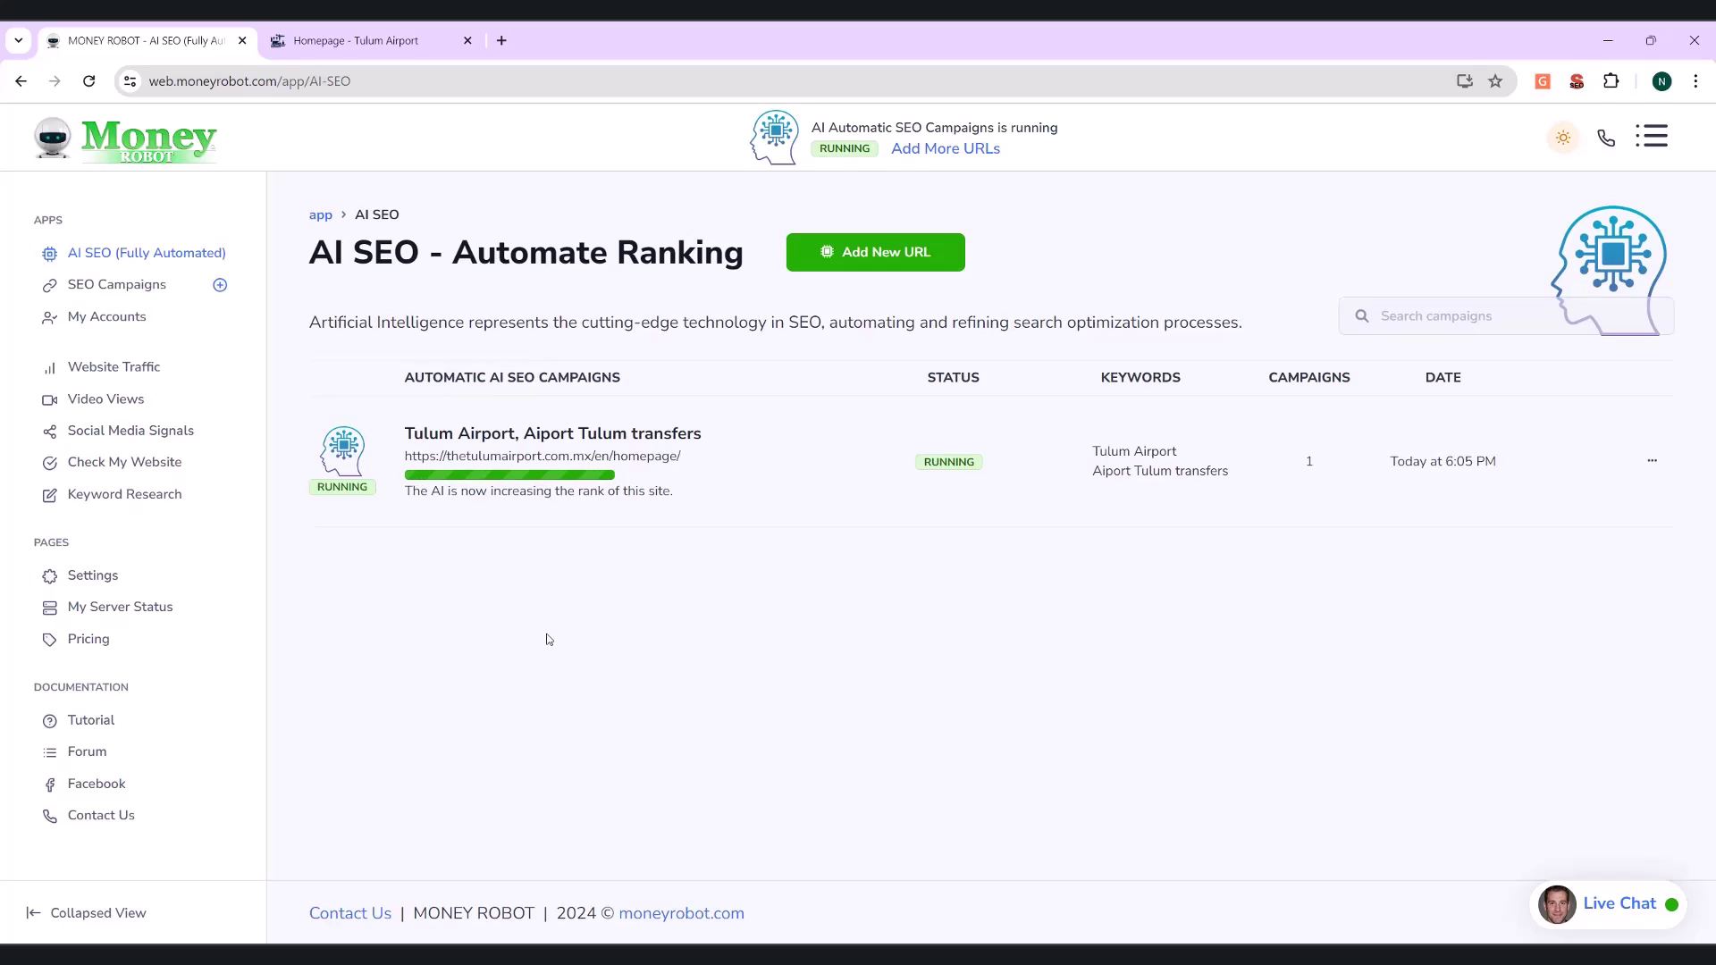
Review the new campaign across the SEO Campaigns, Website Traffic, Social Media Signals and AI SEO pages
click(158, 288)
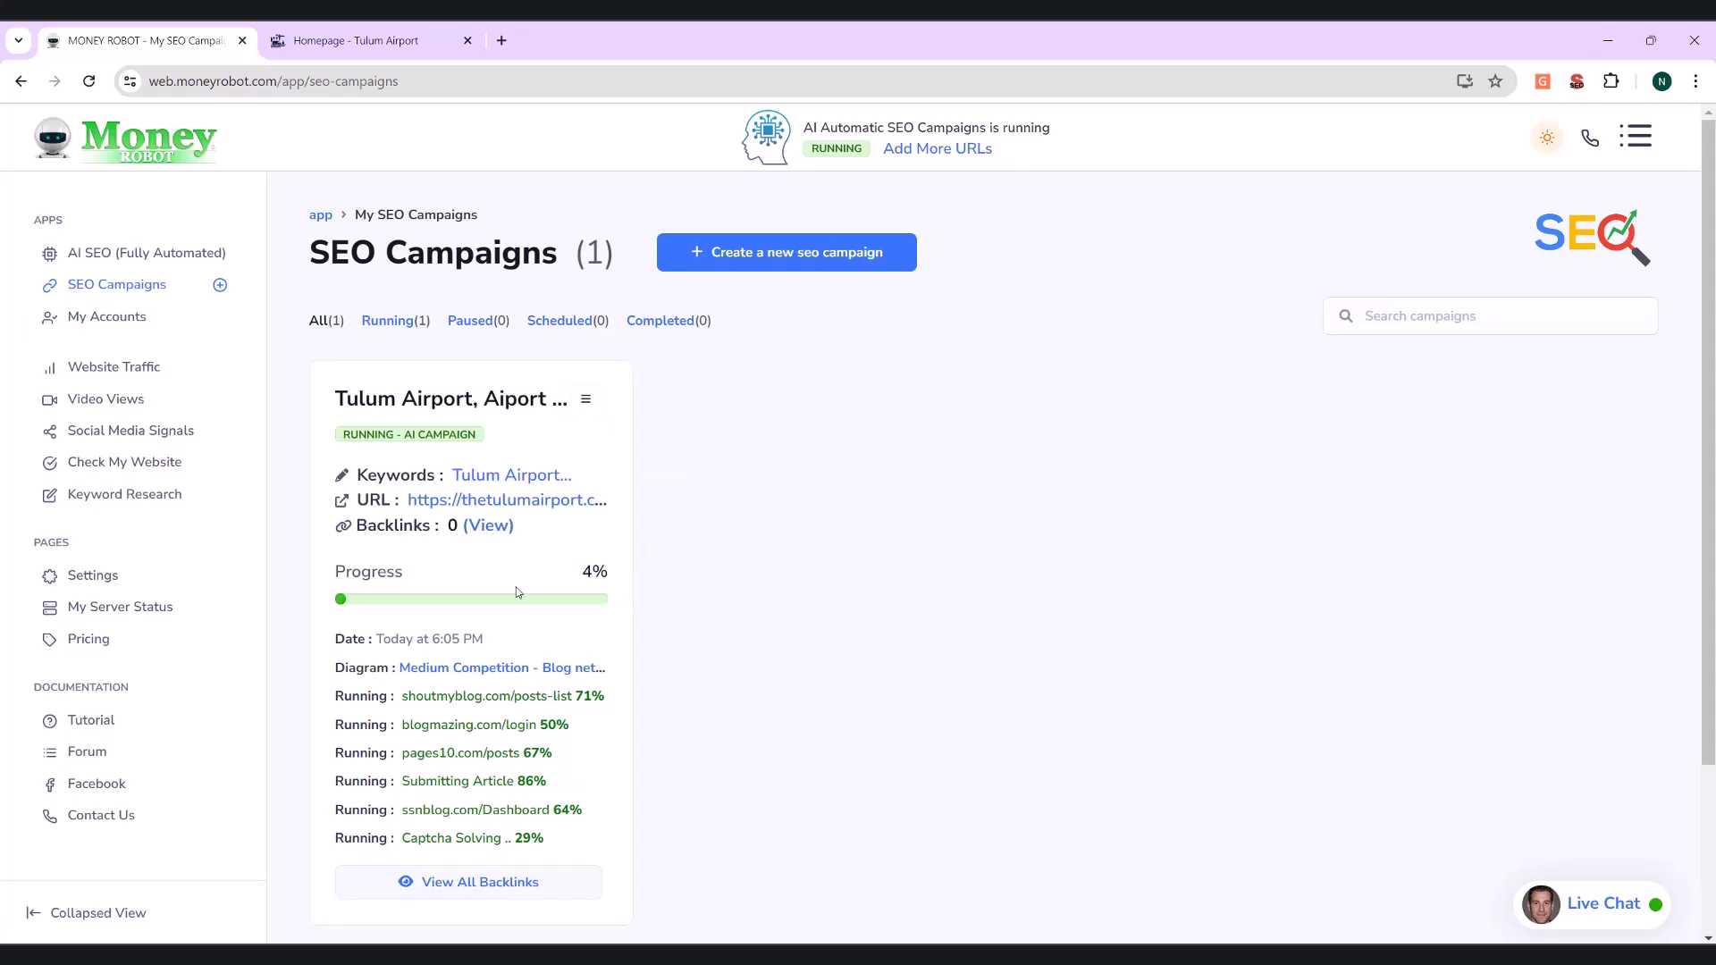
click(157, 376)
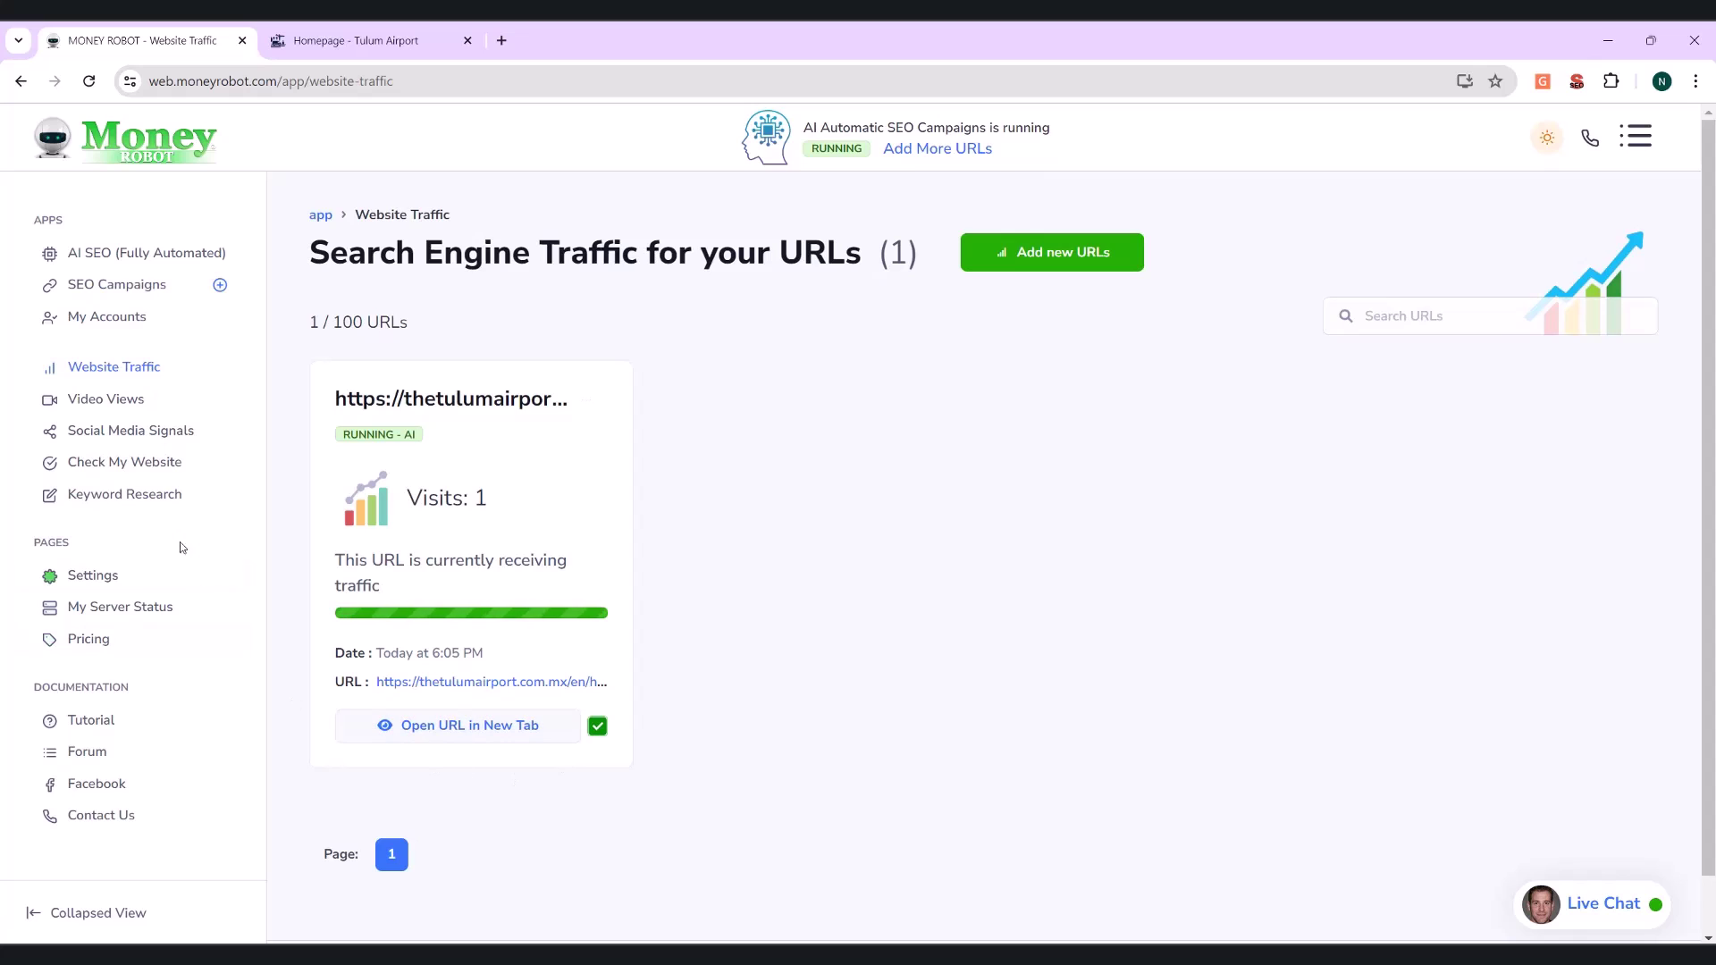
click(169, 432)
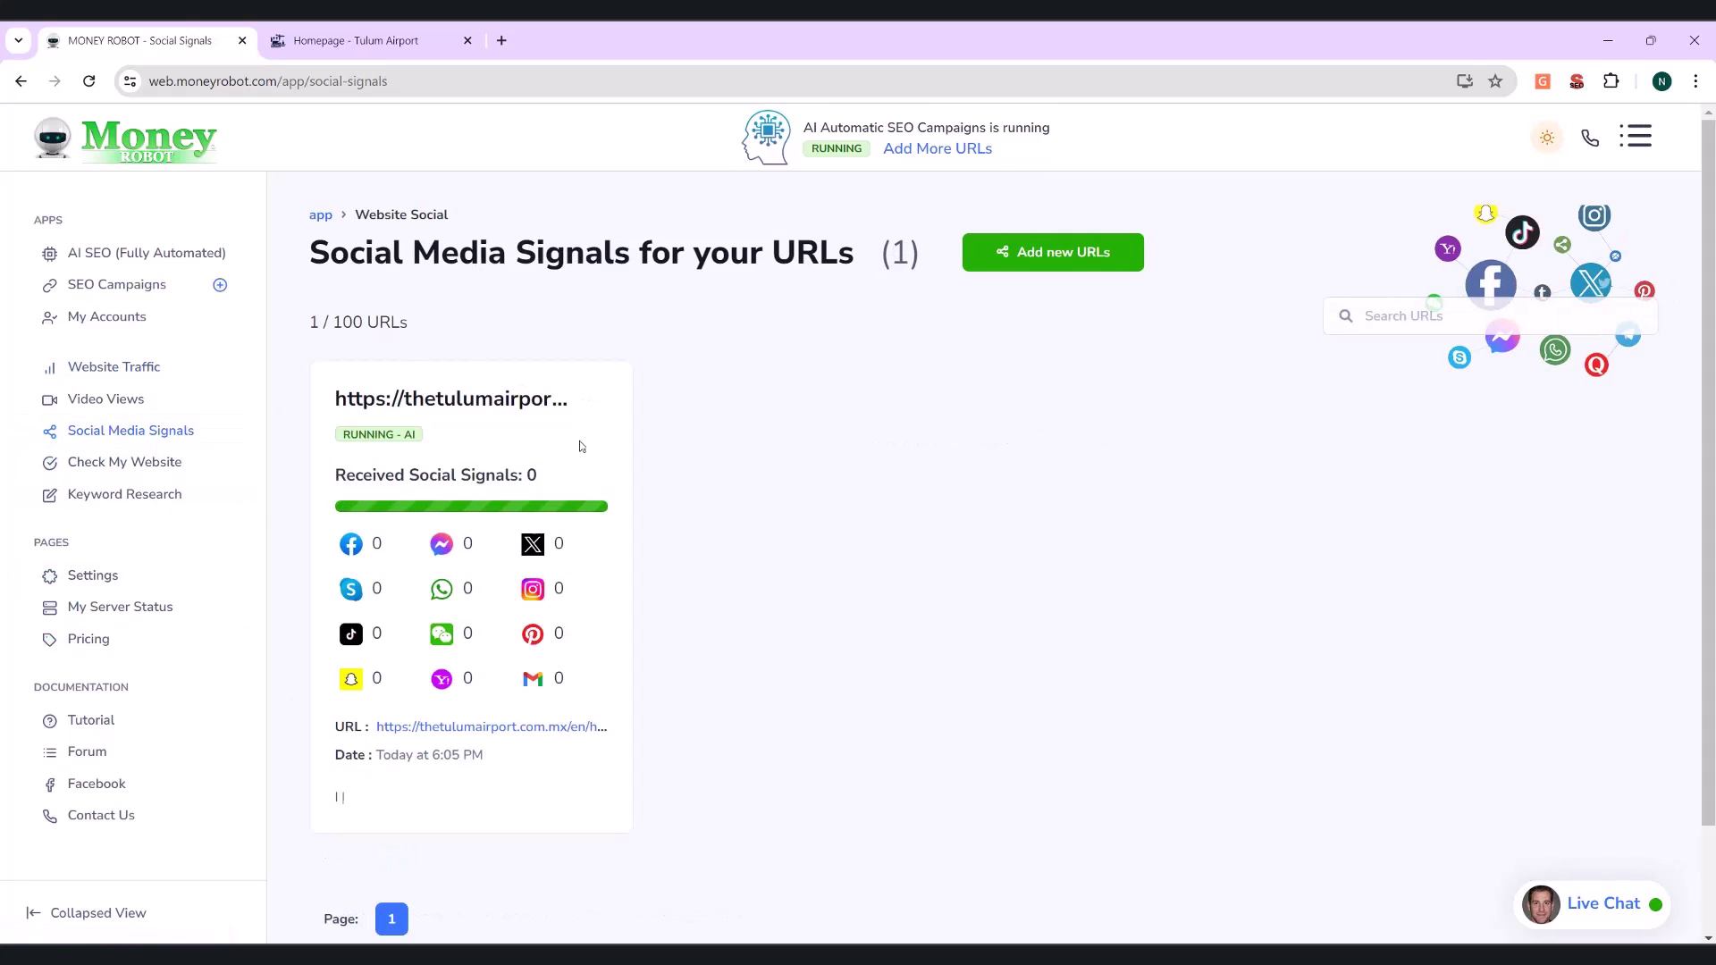
click(202, 254)
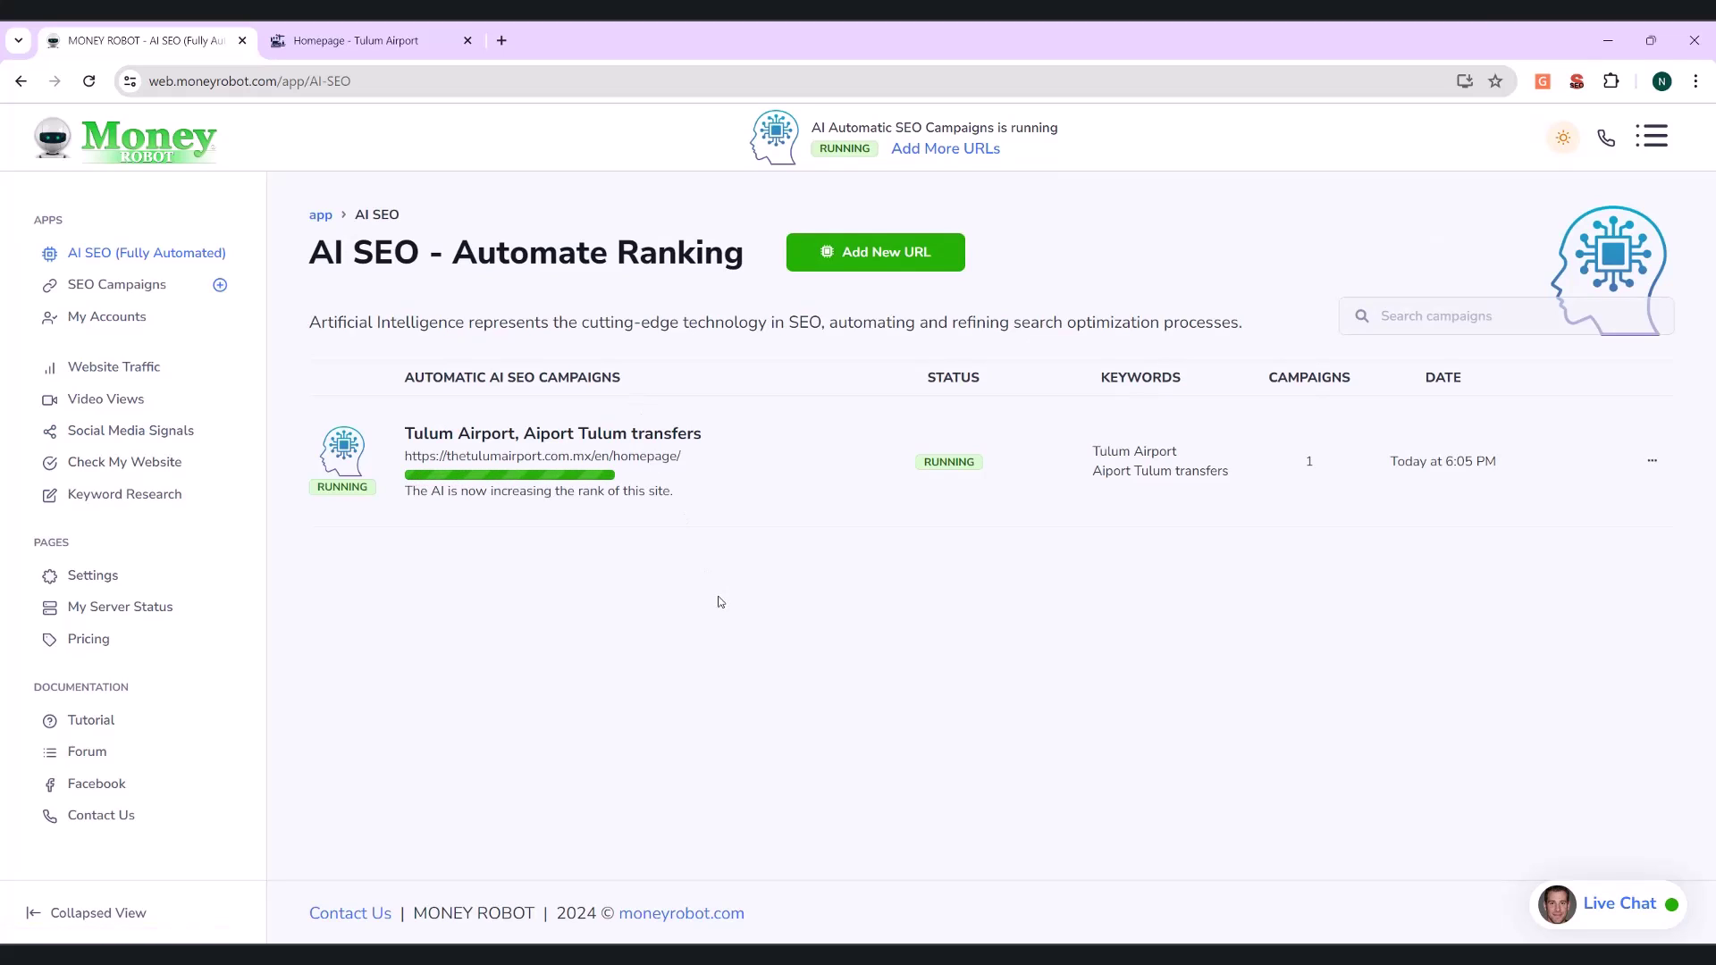
drag(309, 254, 340, 254)
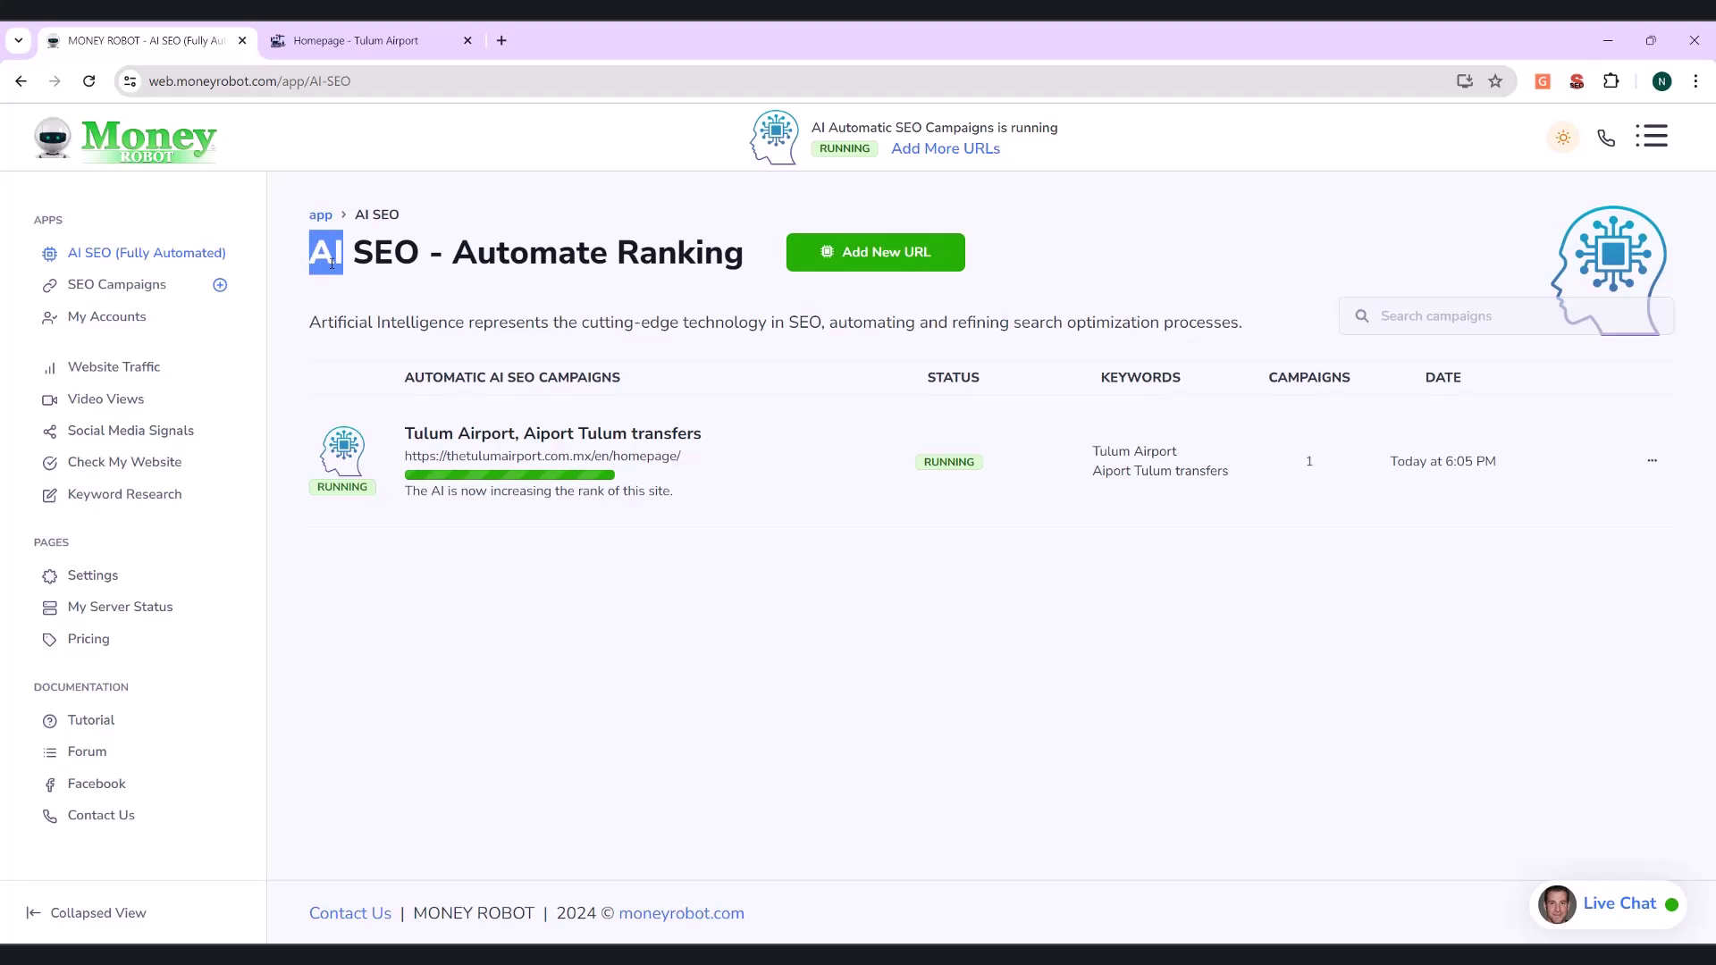
click(149, 295)
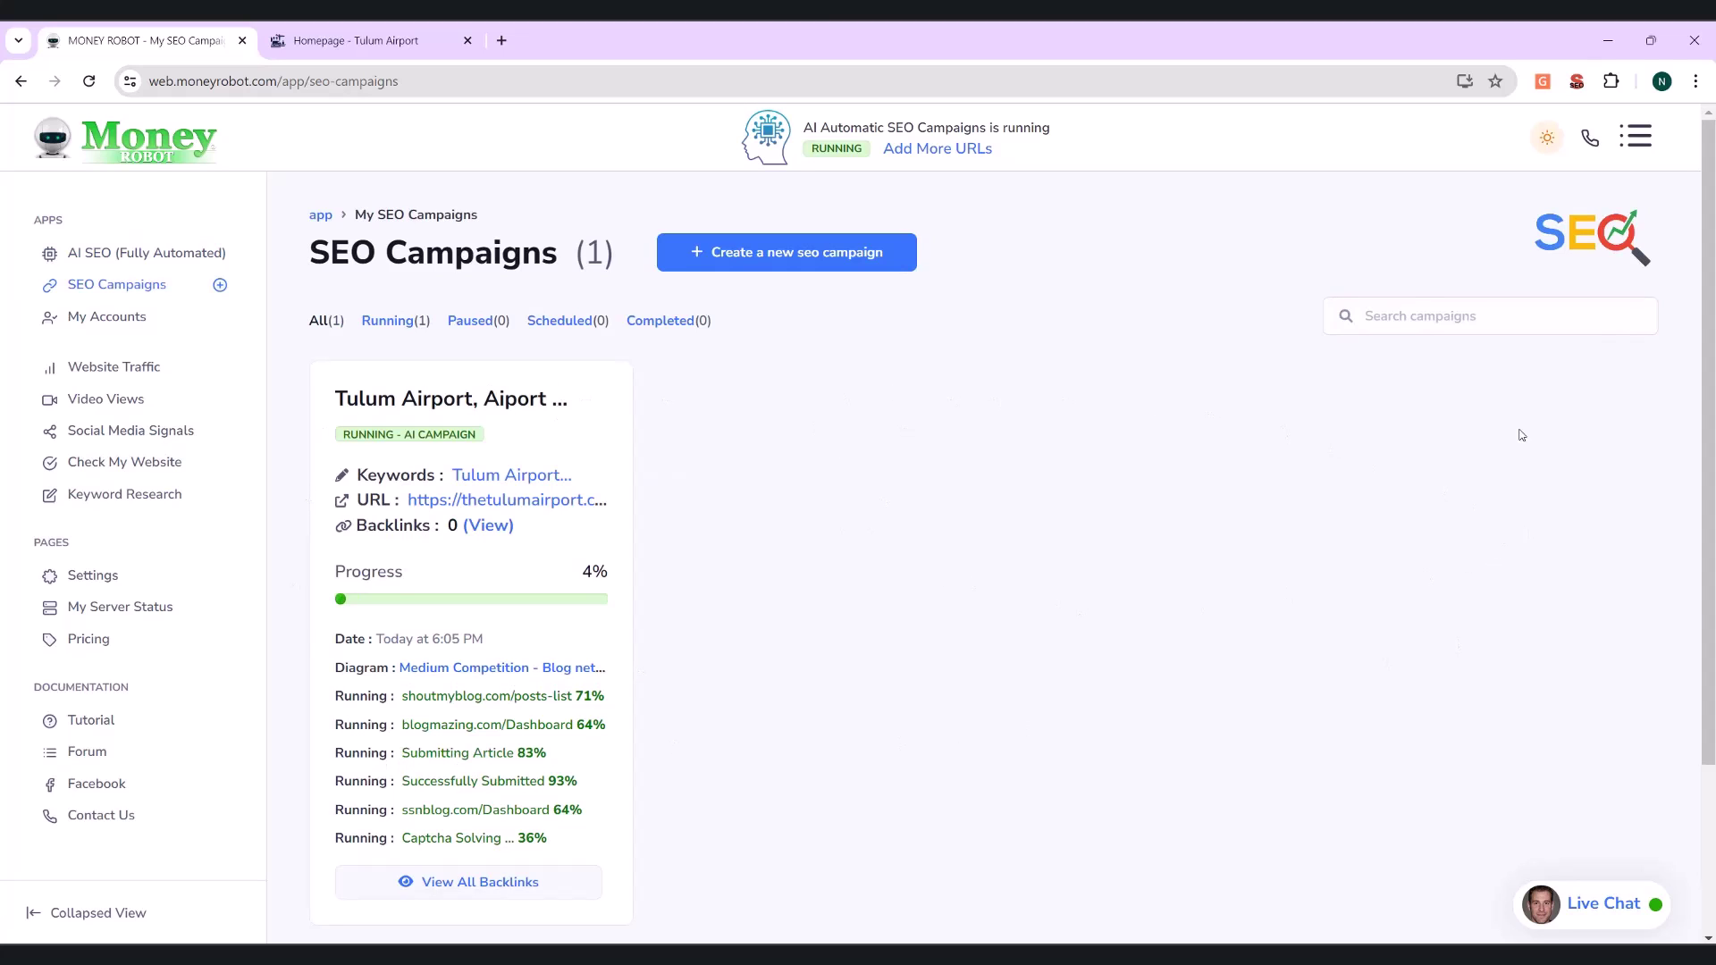
click(153, 253)
Start a new SEO campaign and name it "Tulum Airport2"
click(126, 286)
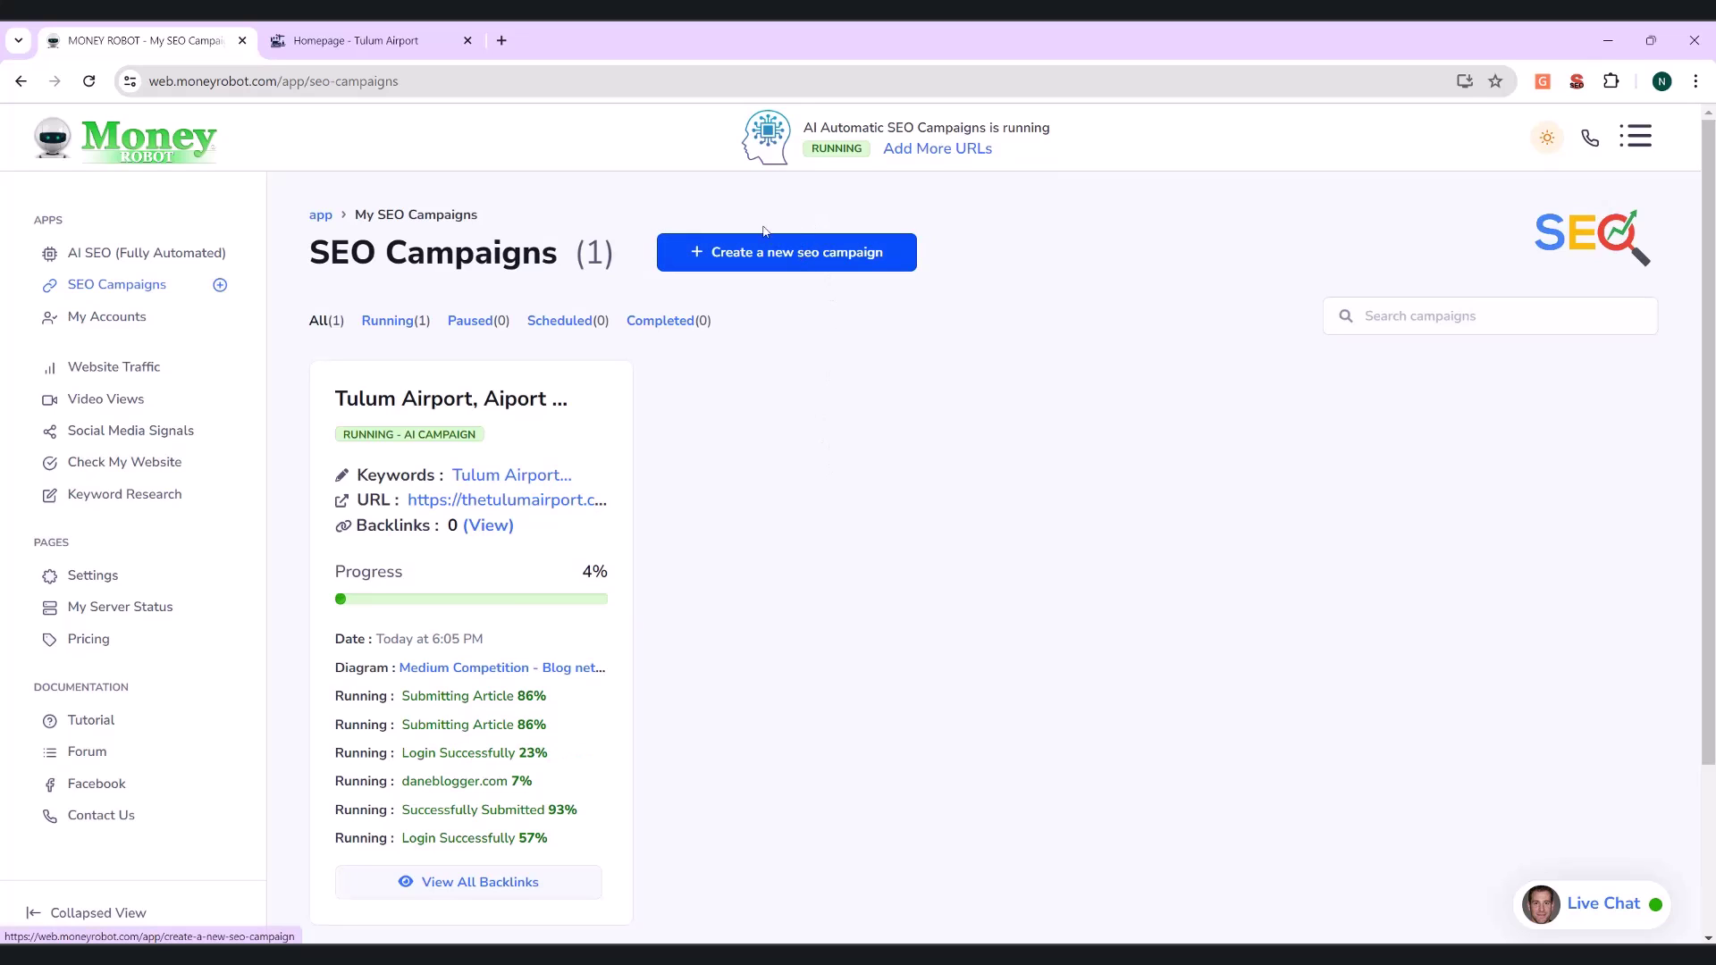
click(750, 252)
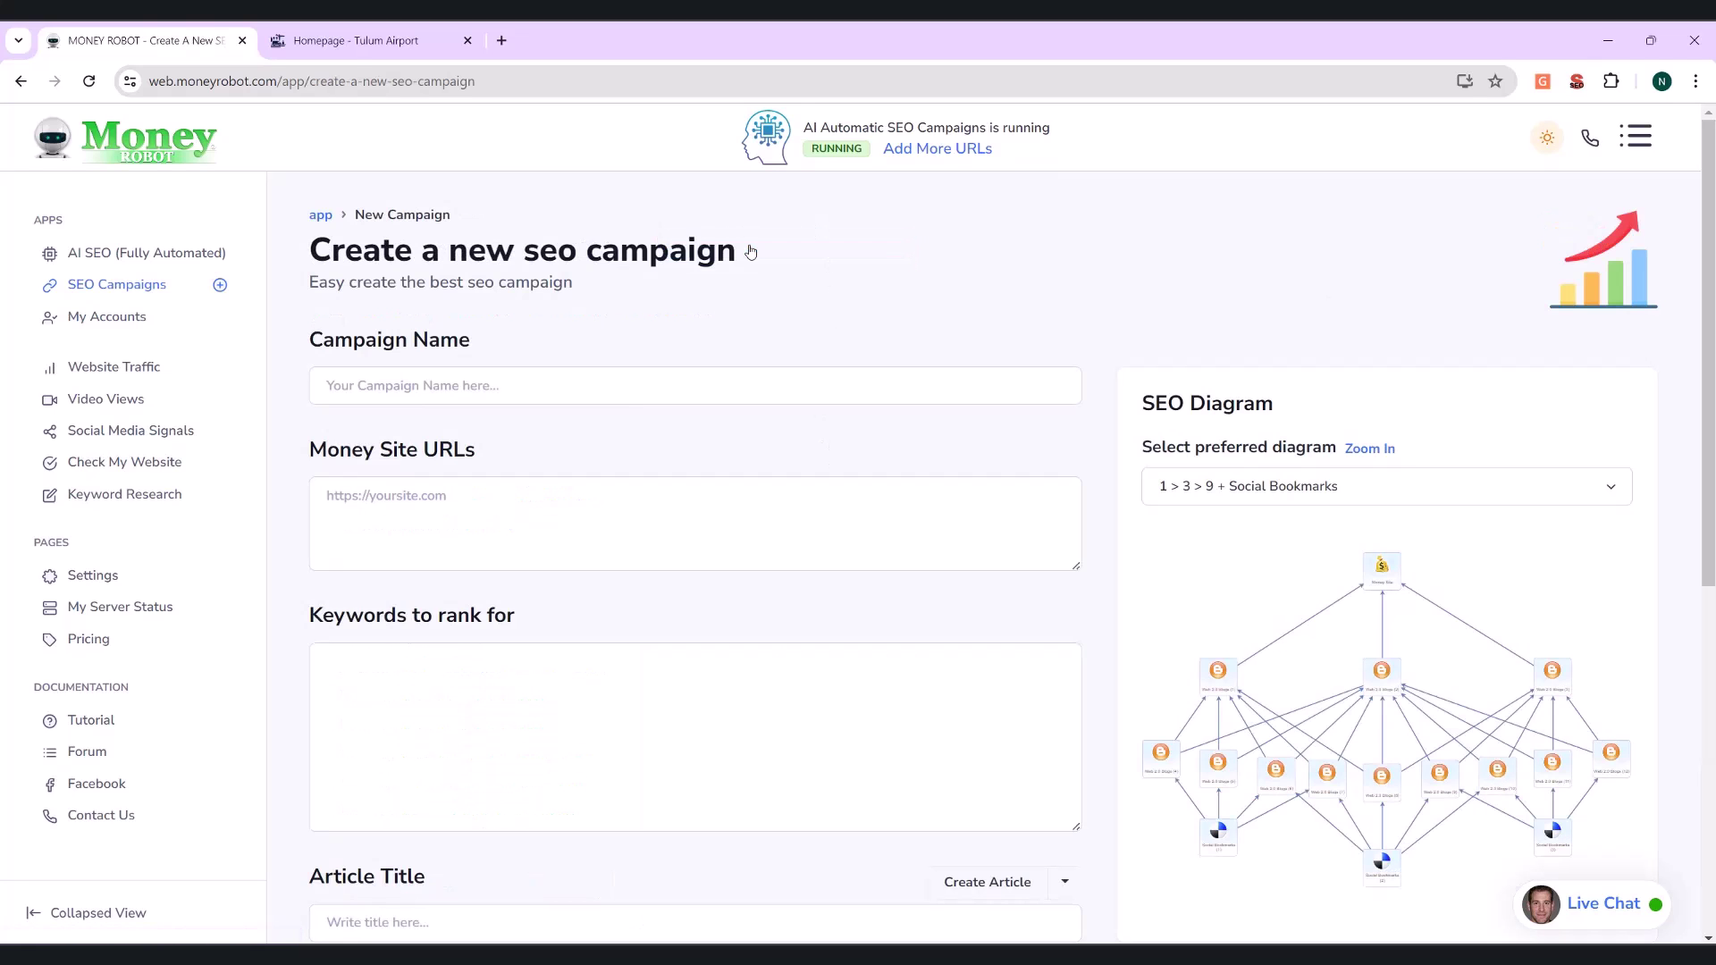
click(617, 389)
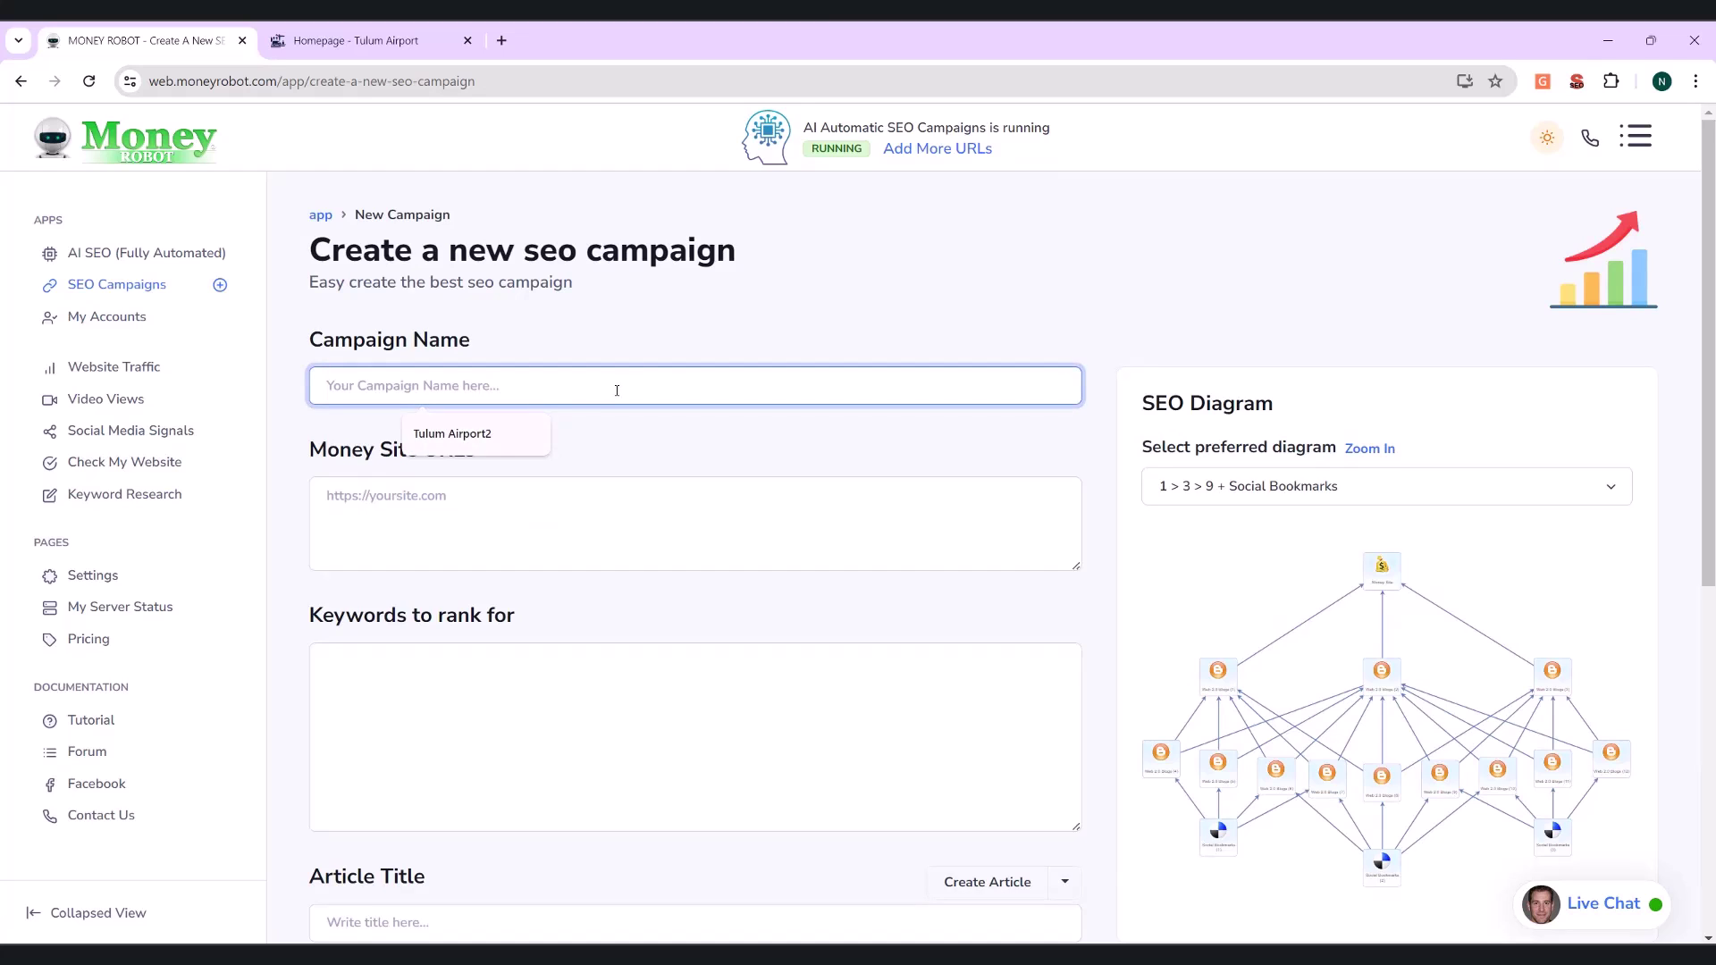
click(516, 438)
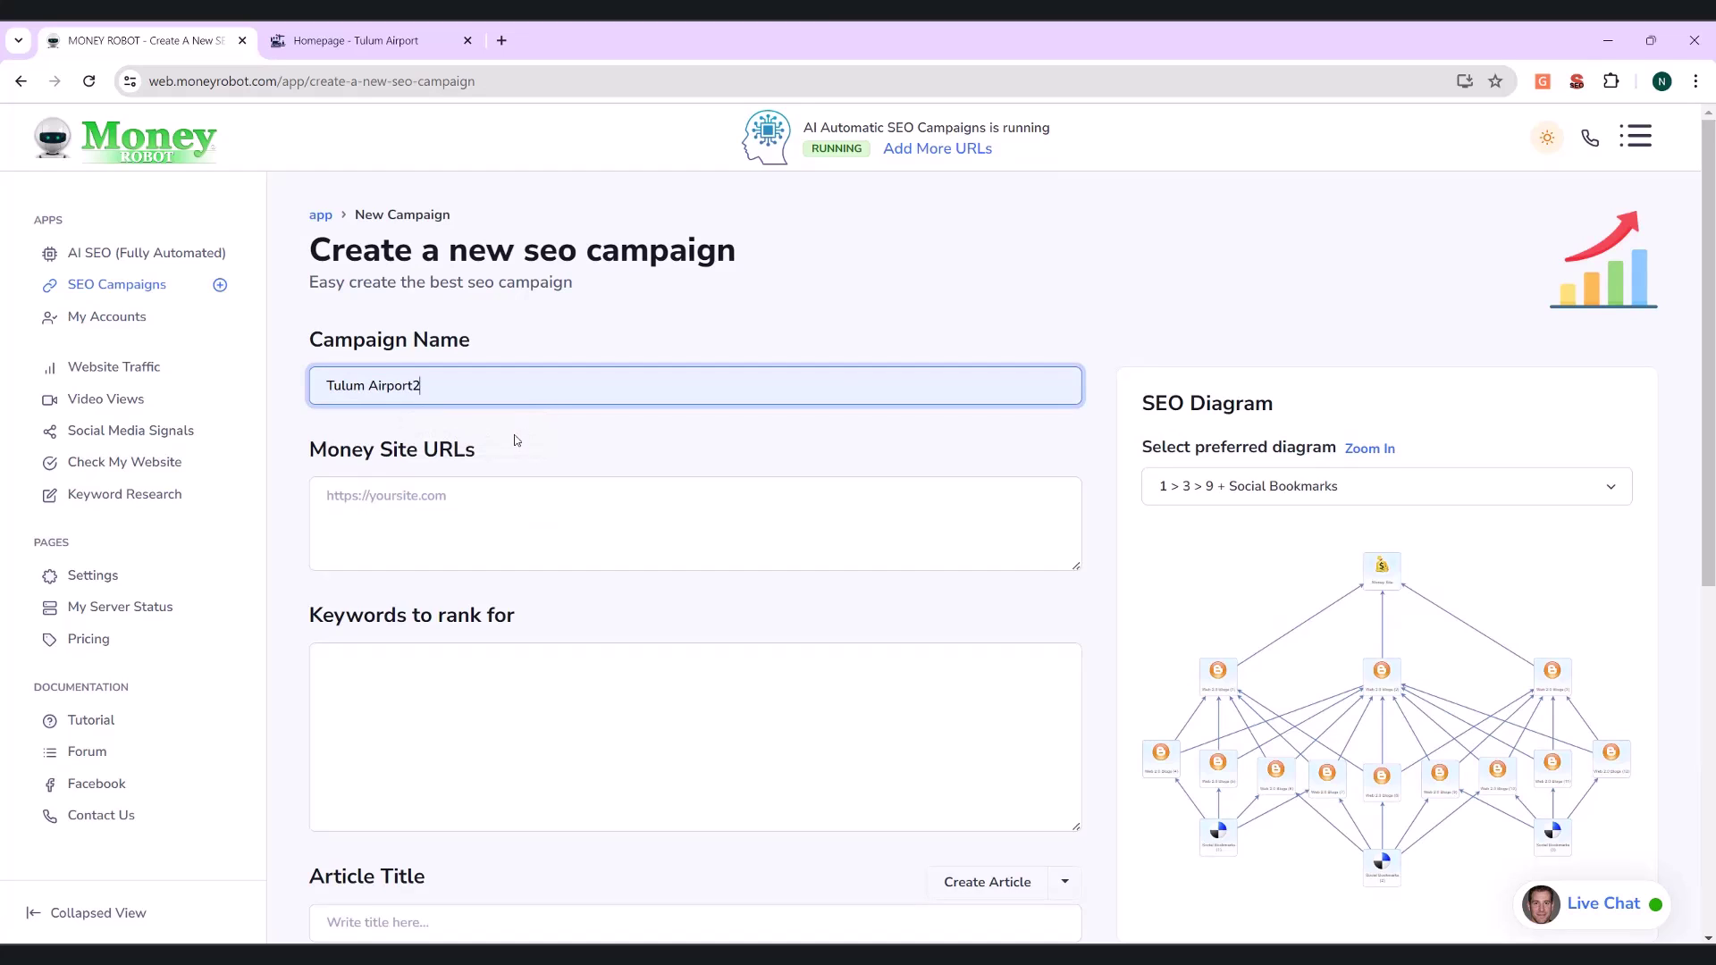
click(440, 507)
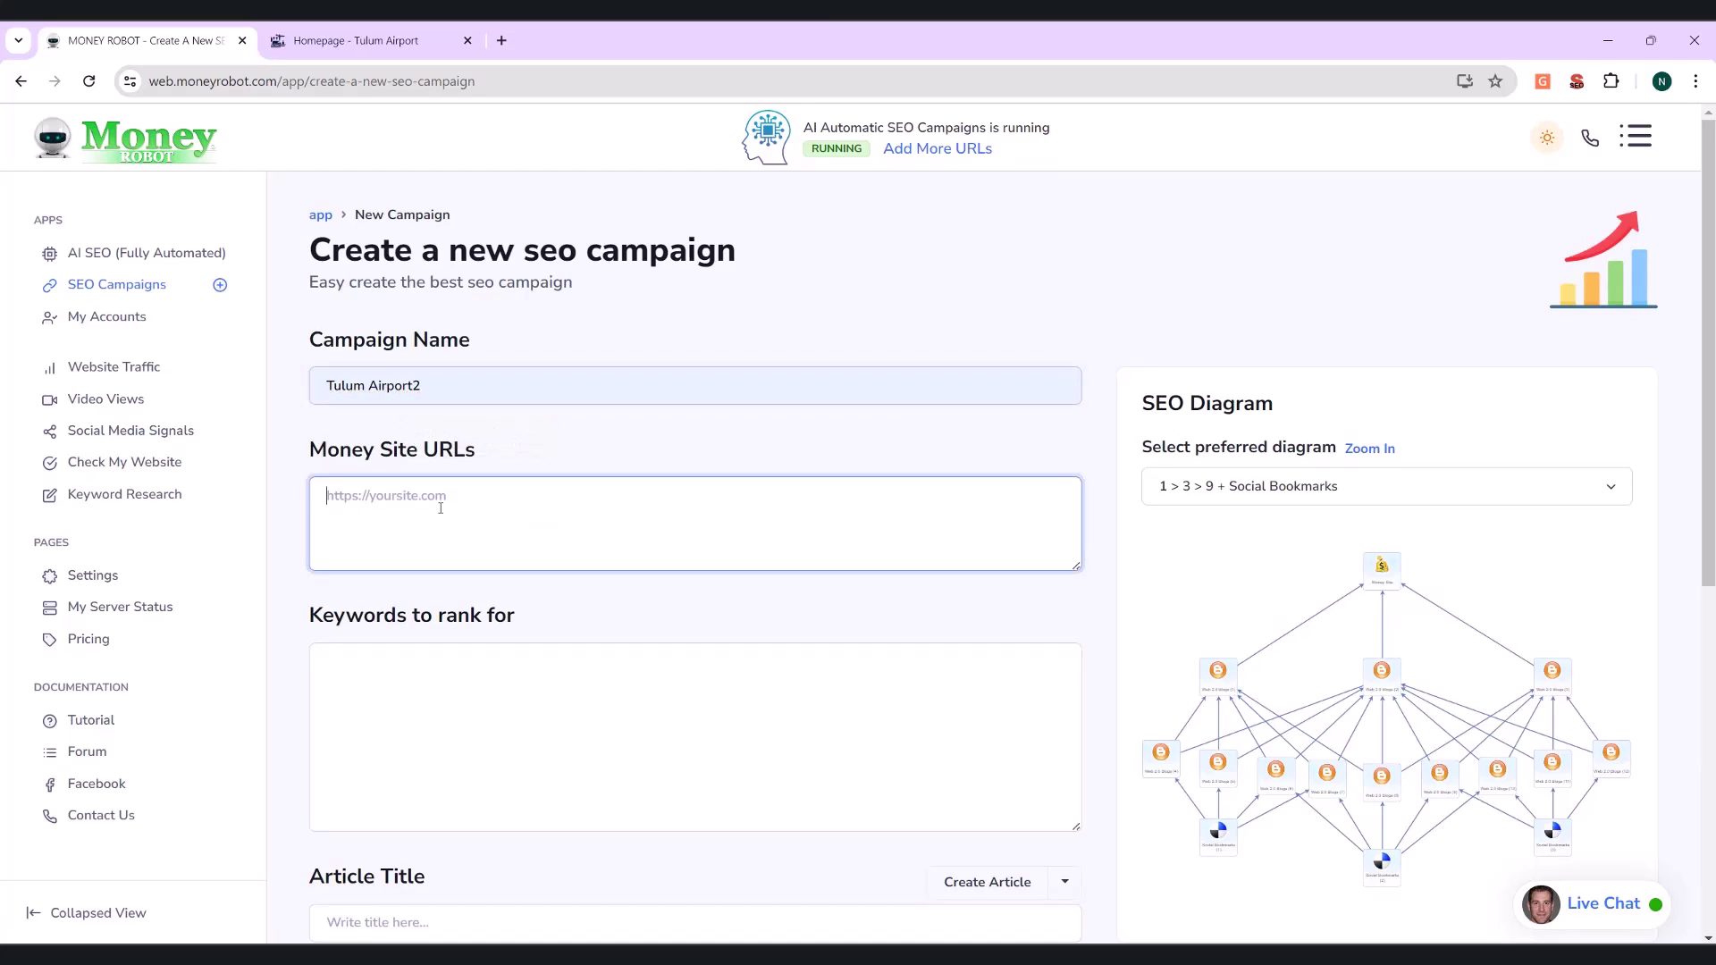
click(400, 40)
click(161, 42)
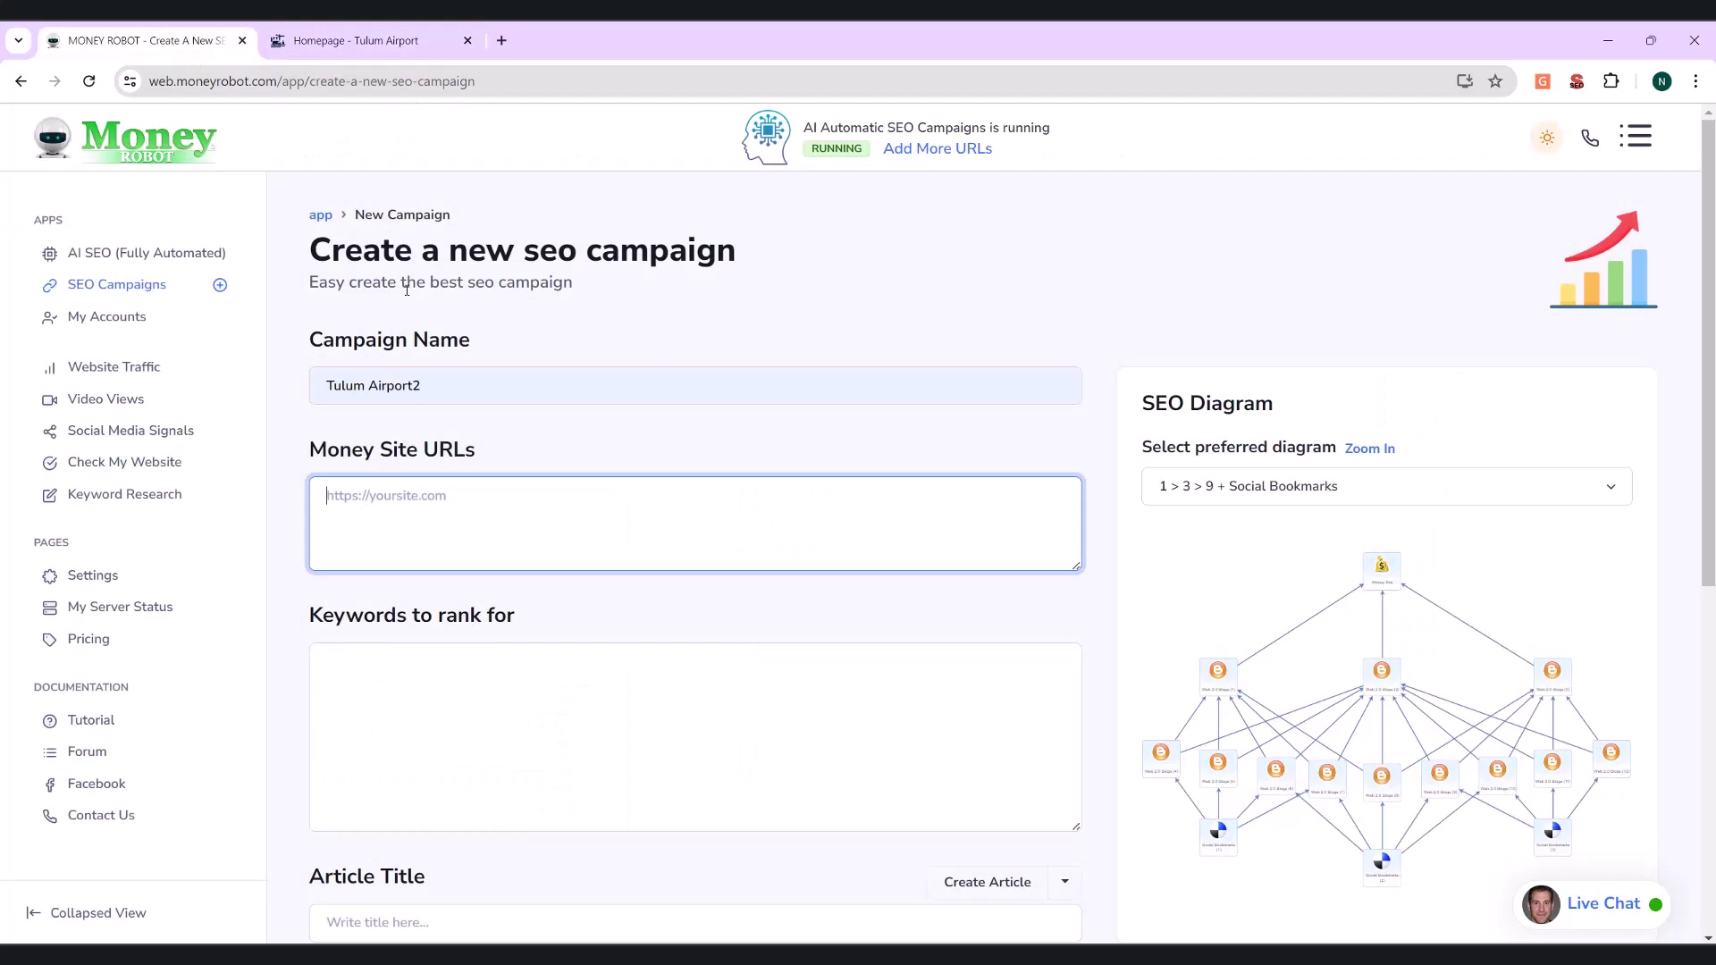
key(ctrl+v)
Enter "Aeropuerto Tulum" and "Trasalado Aeropuerto Tulum" on separate lines as the keywords to rank for
click(378, 695)
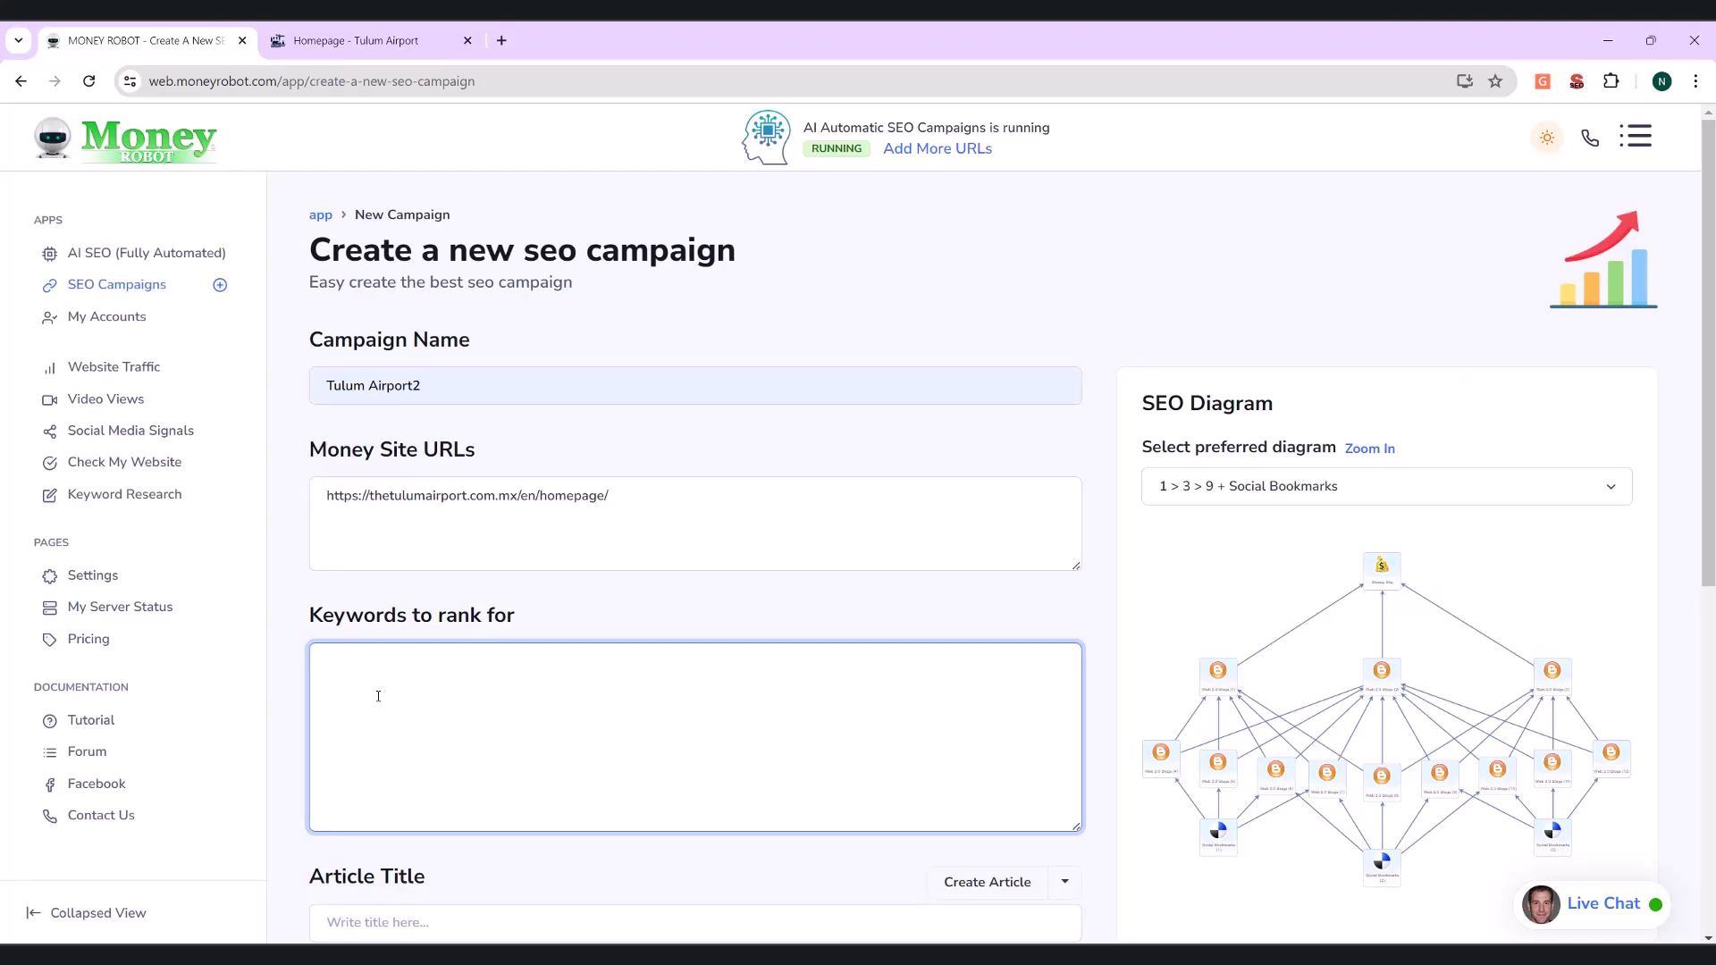
text(Aeropuerto Tuk)
key(BackSpace)
text(lum)
key(Return)
text(Trasalado Aeri)
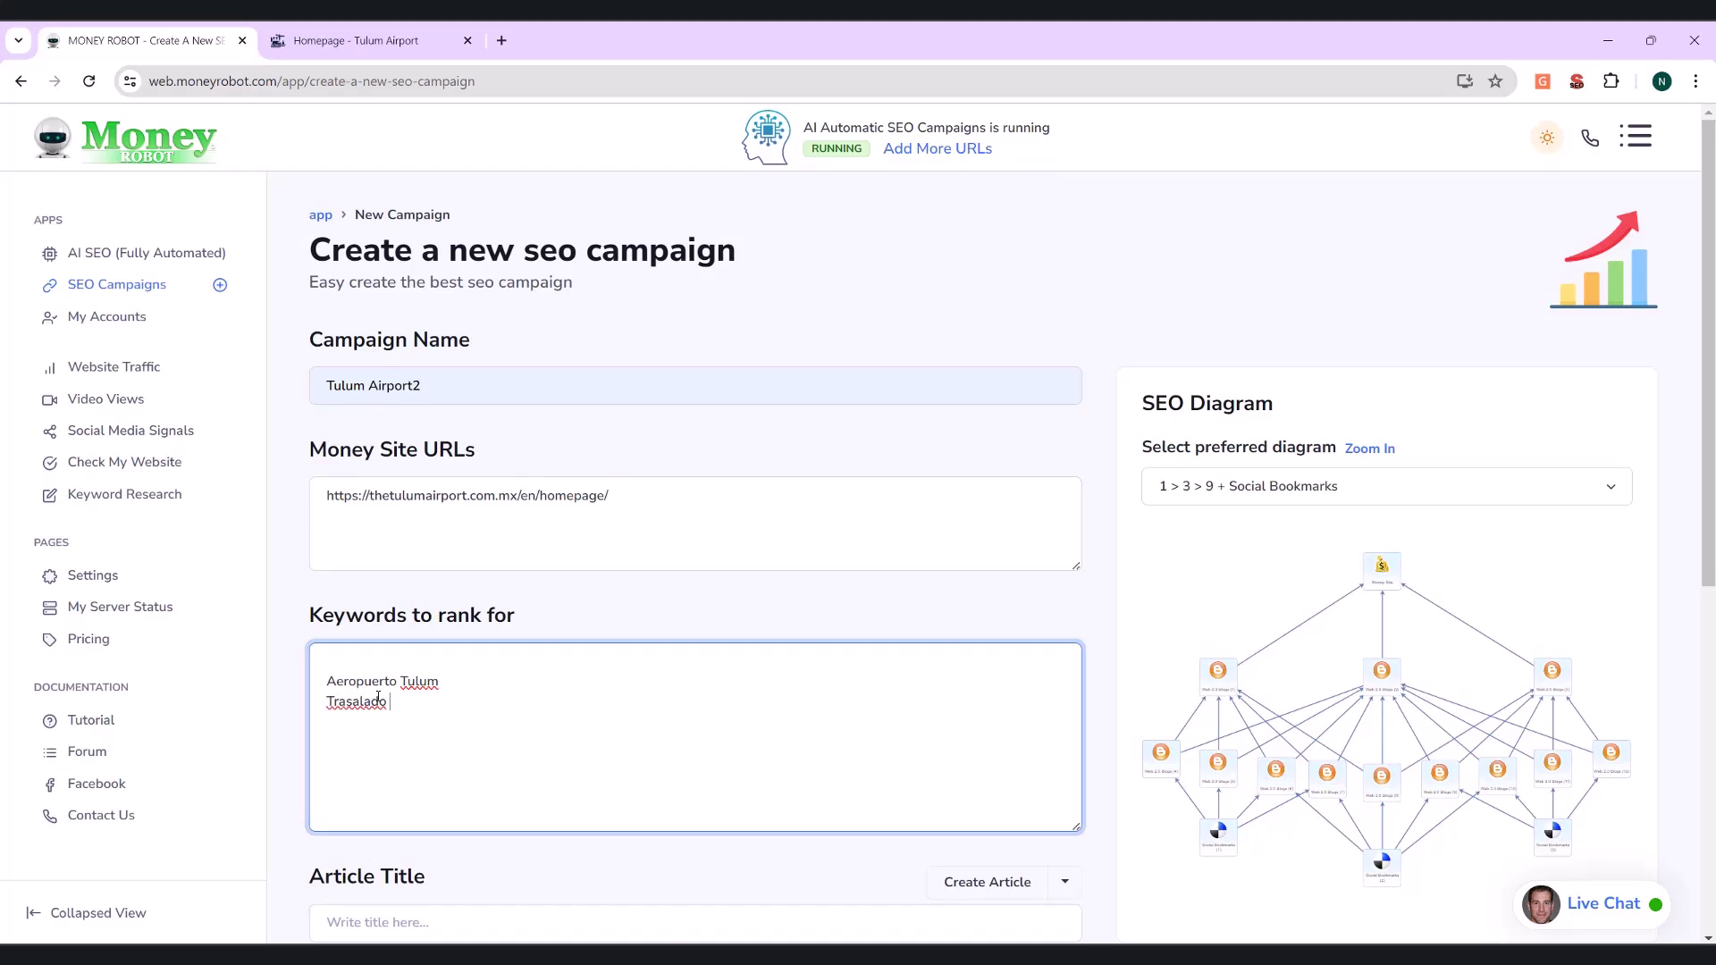
text(opuerto Tulum)
Choose "1 > 3 > 9 + Social Bookmarks" as the campaign's preferred SEO diagram
scroll(580, 615, down, 2)
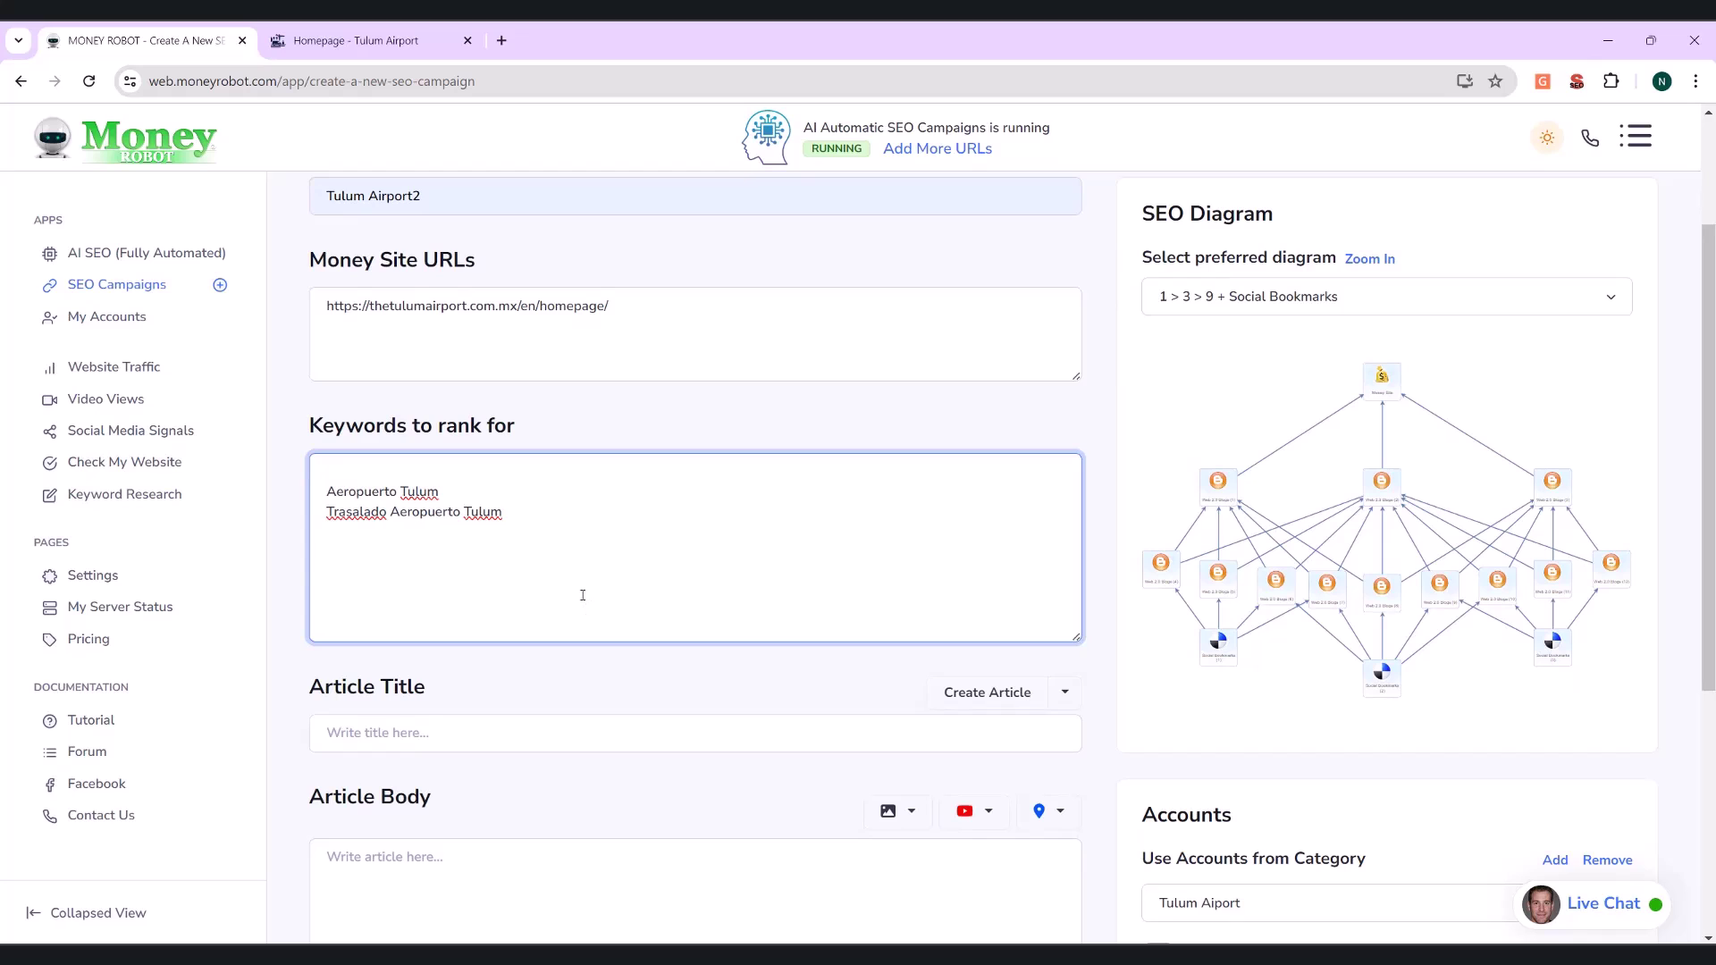
click(1315, 298)
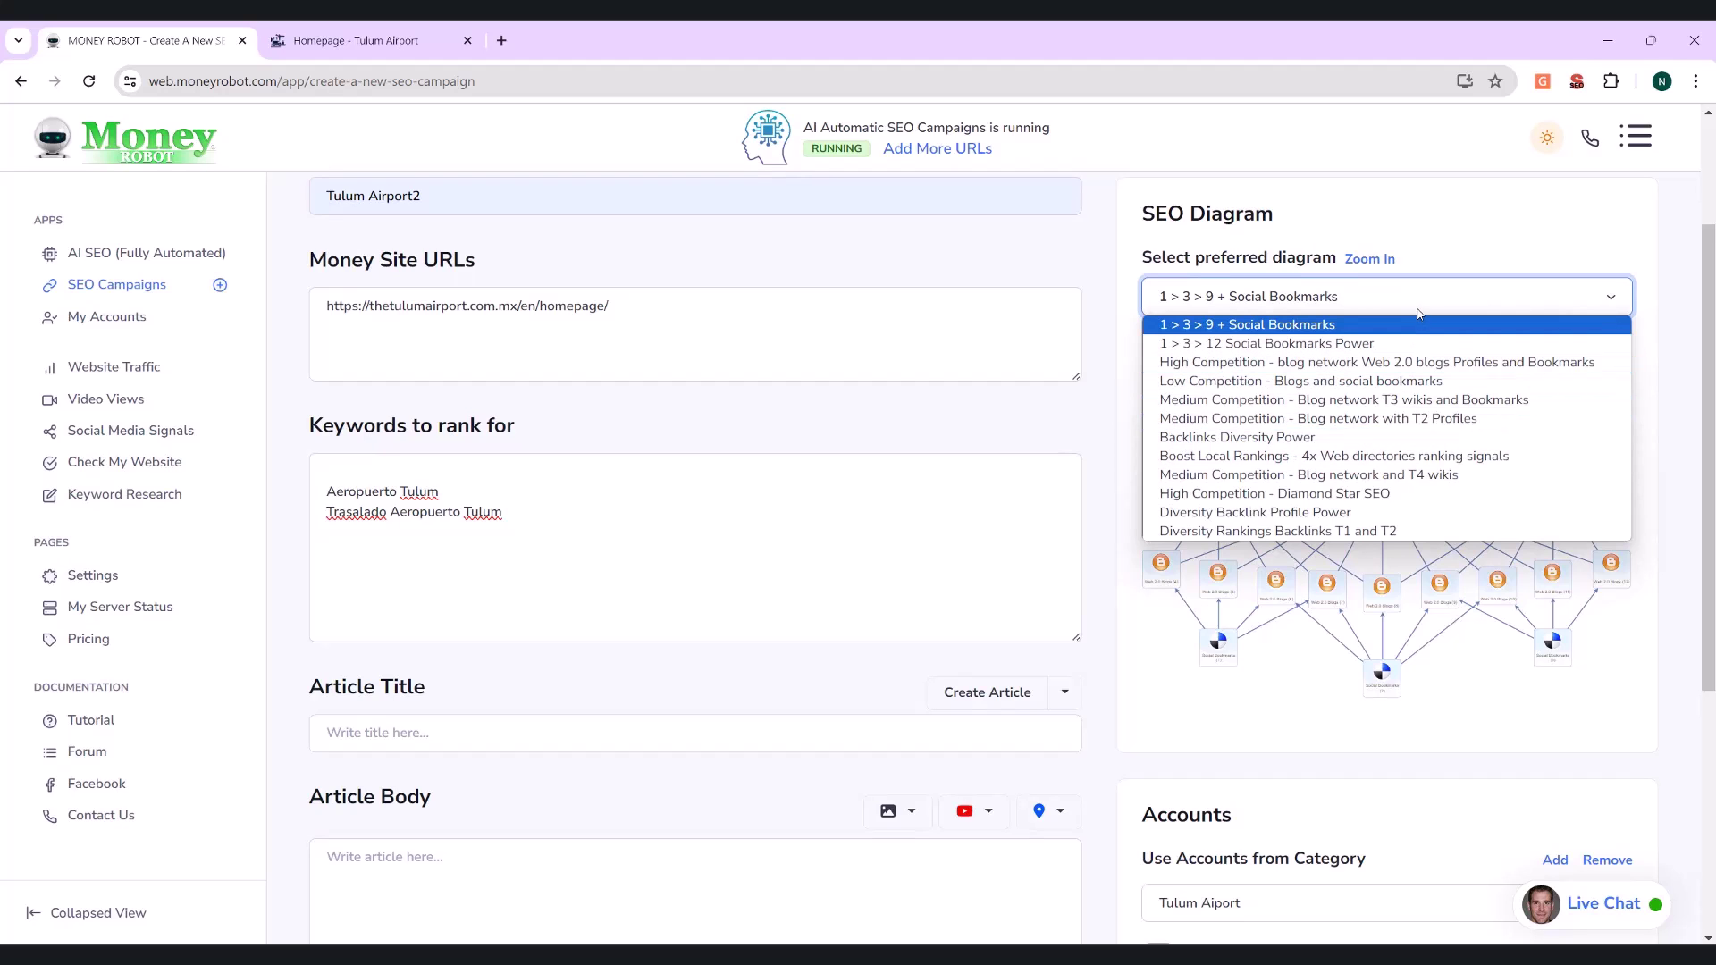
click(1215, 322)
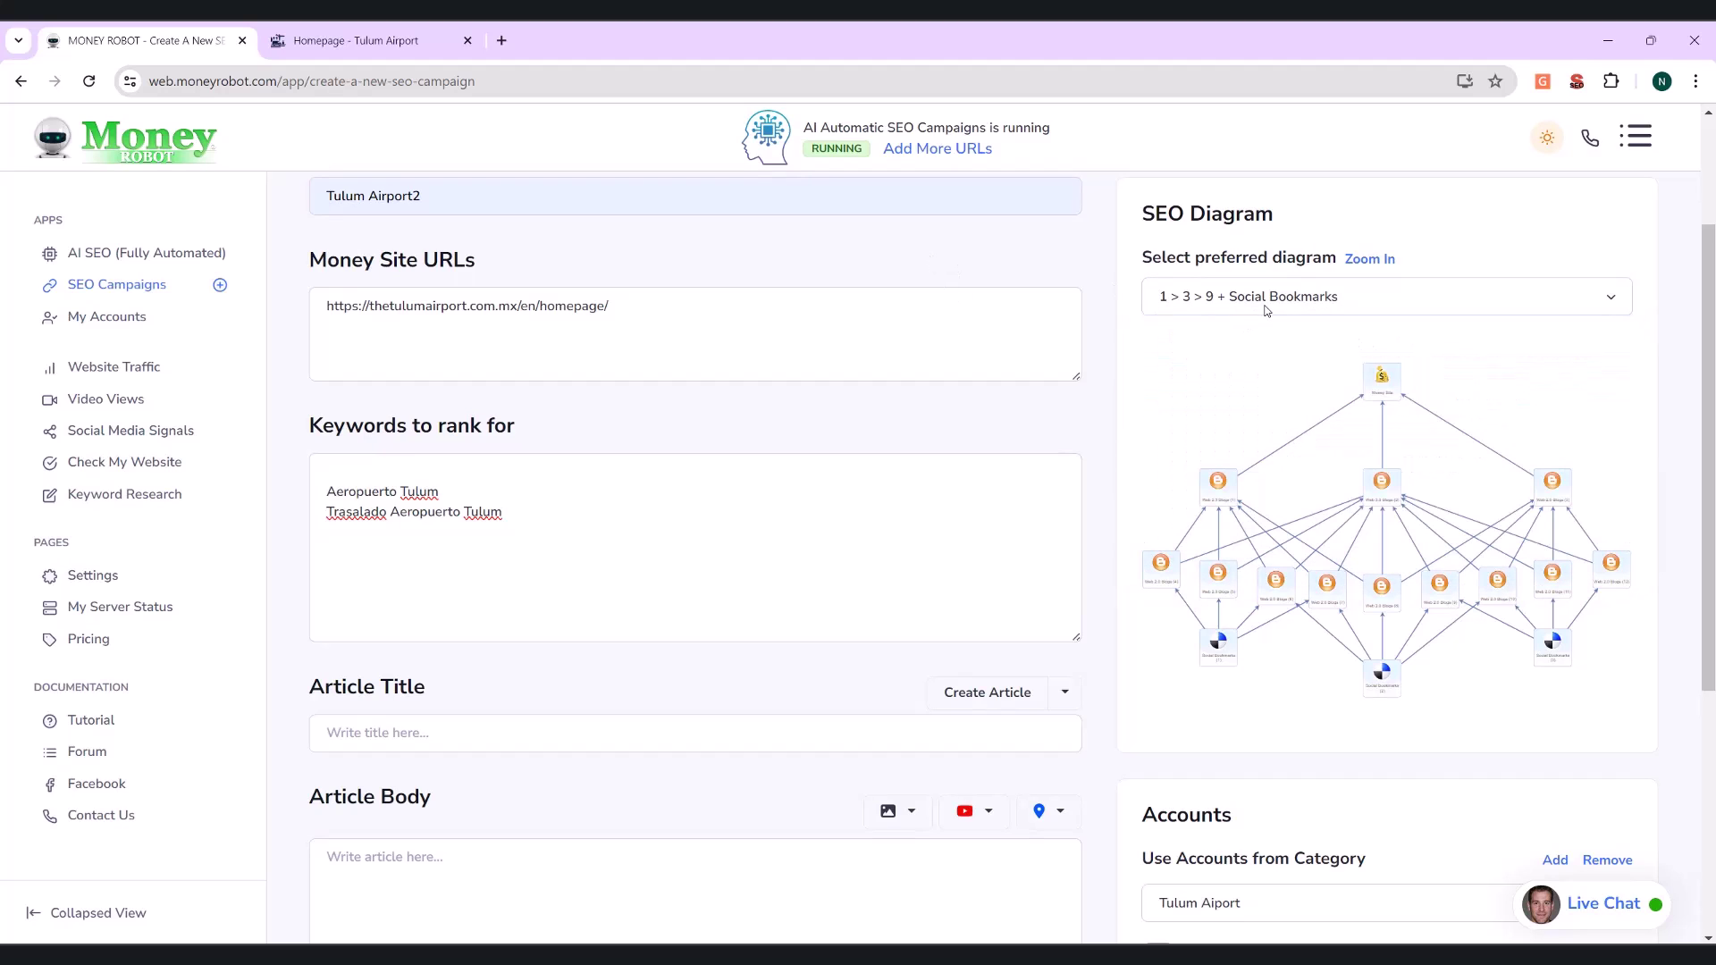
Generate the campaign's article title and body in Spanish and read through the article text
scroll(752, 565, down, 1)
scroll(752, 565, down, 1)
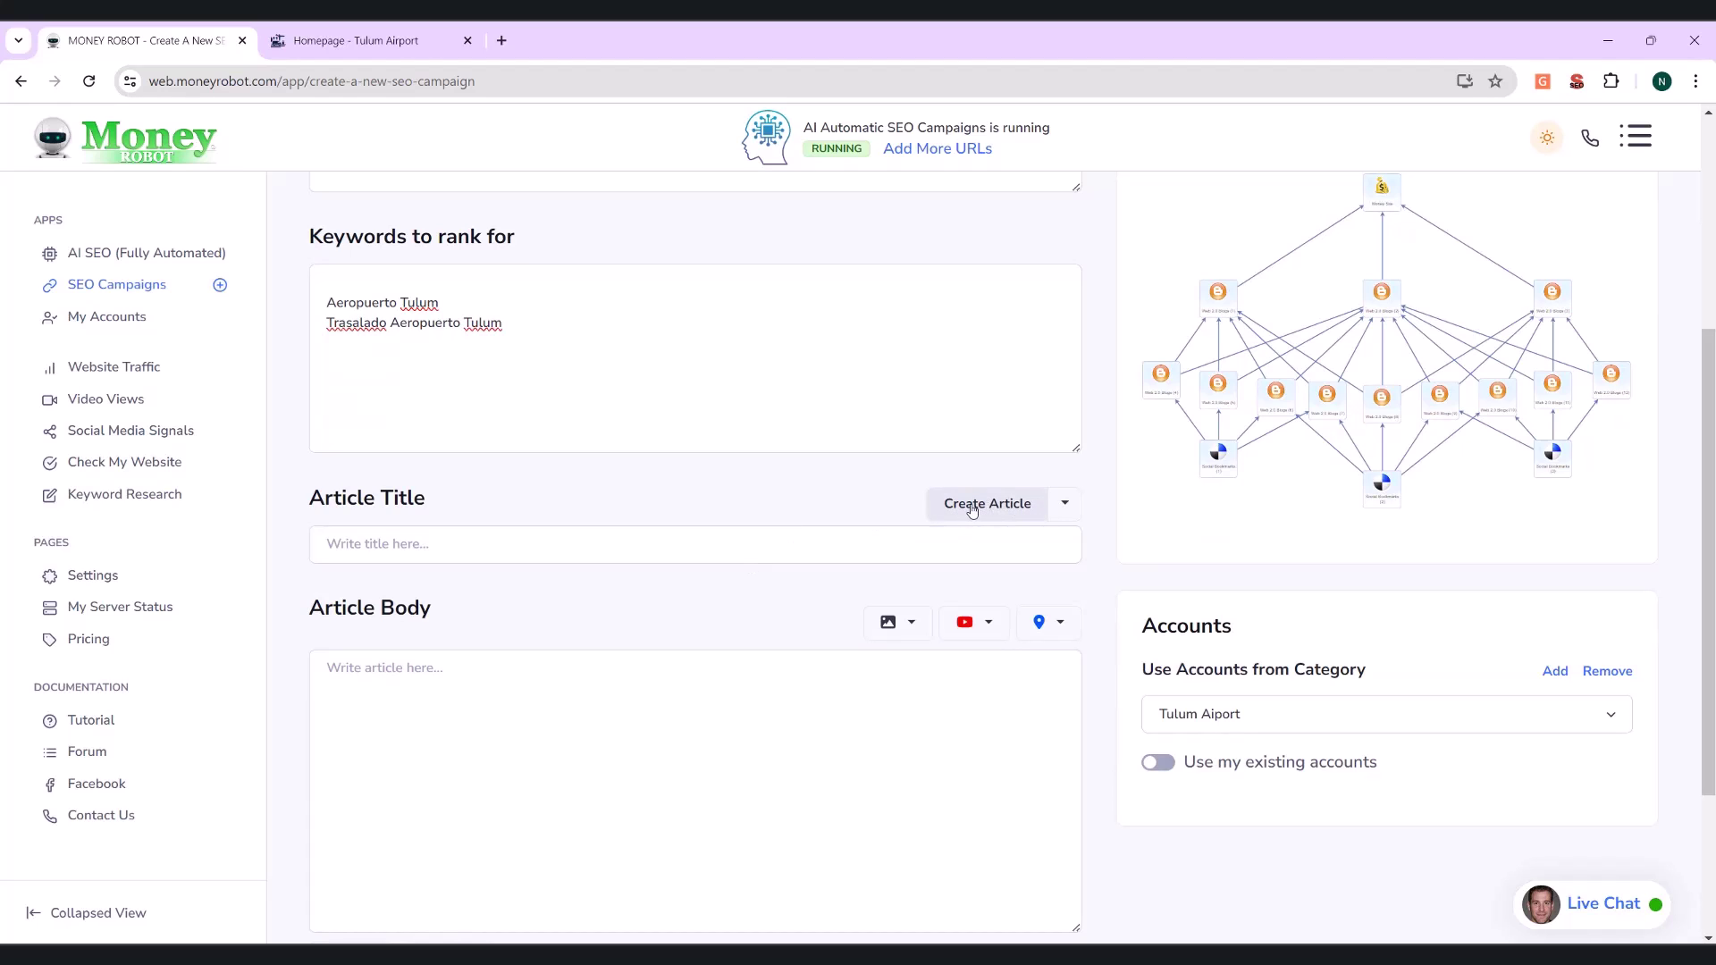
click(1072, 511)
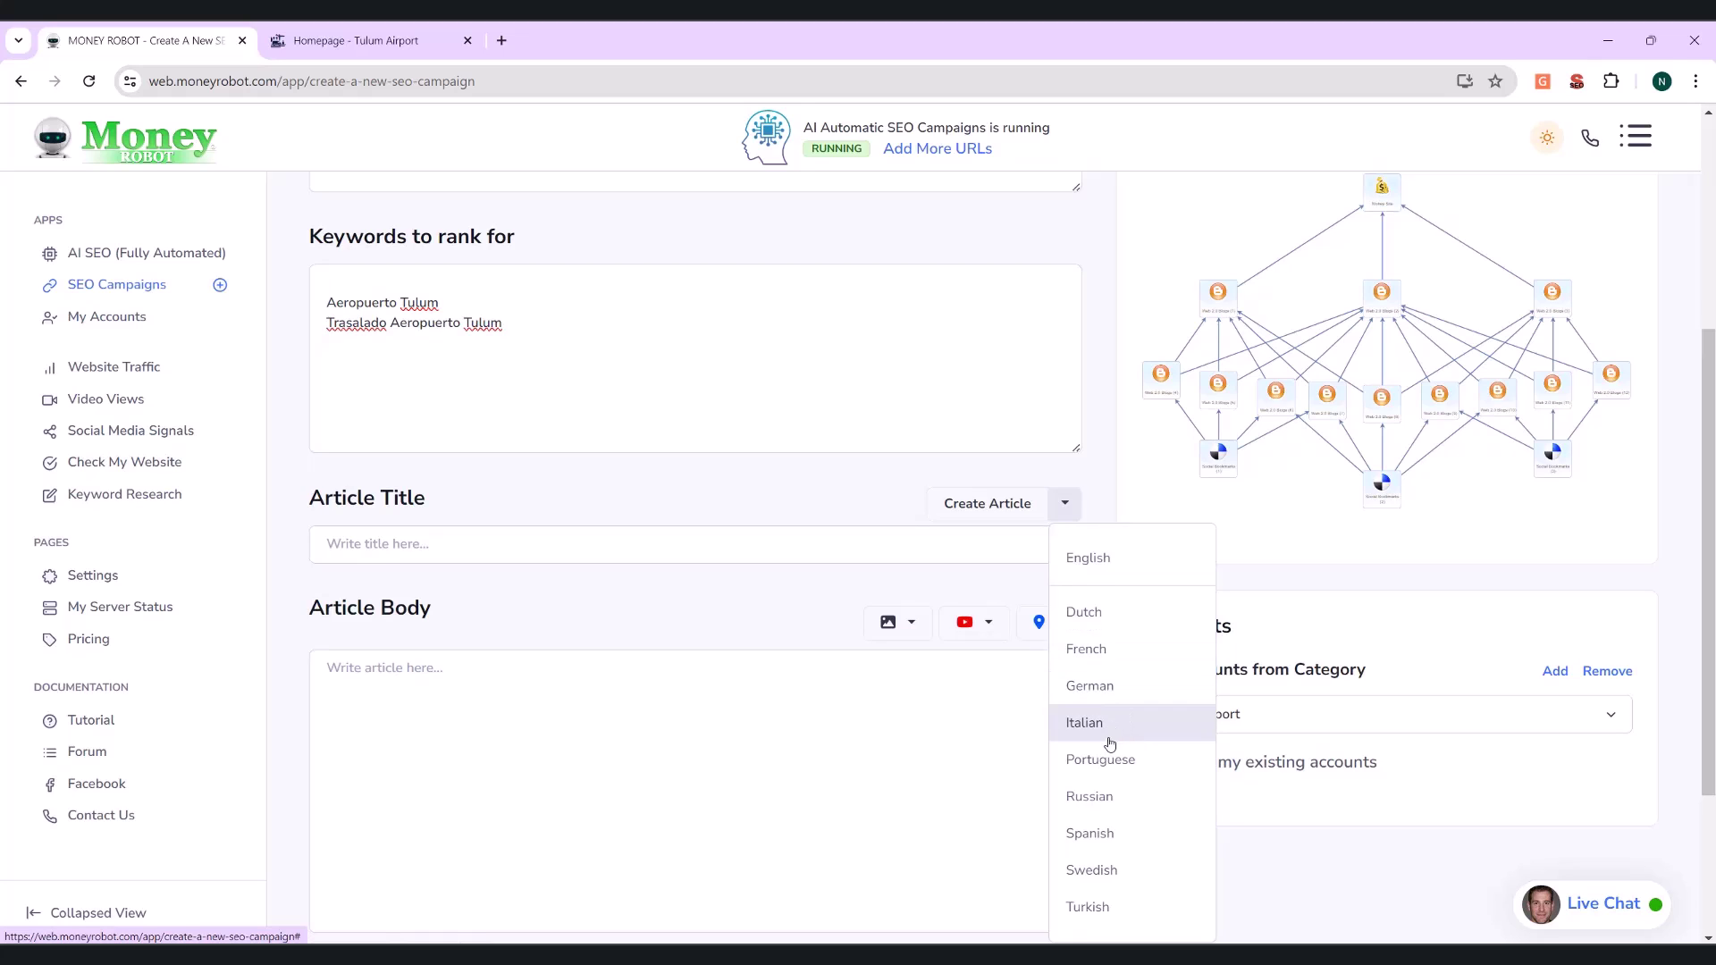
click(1092, 833)
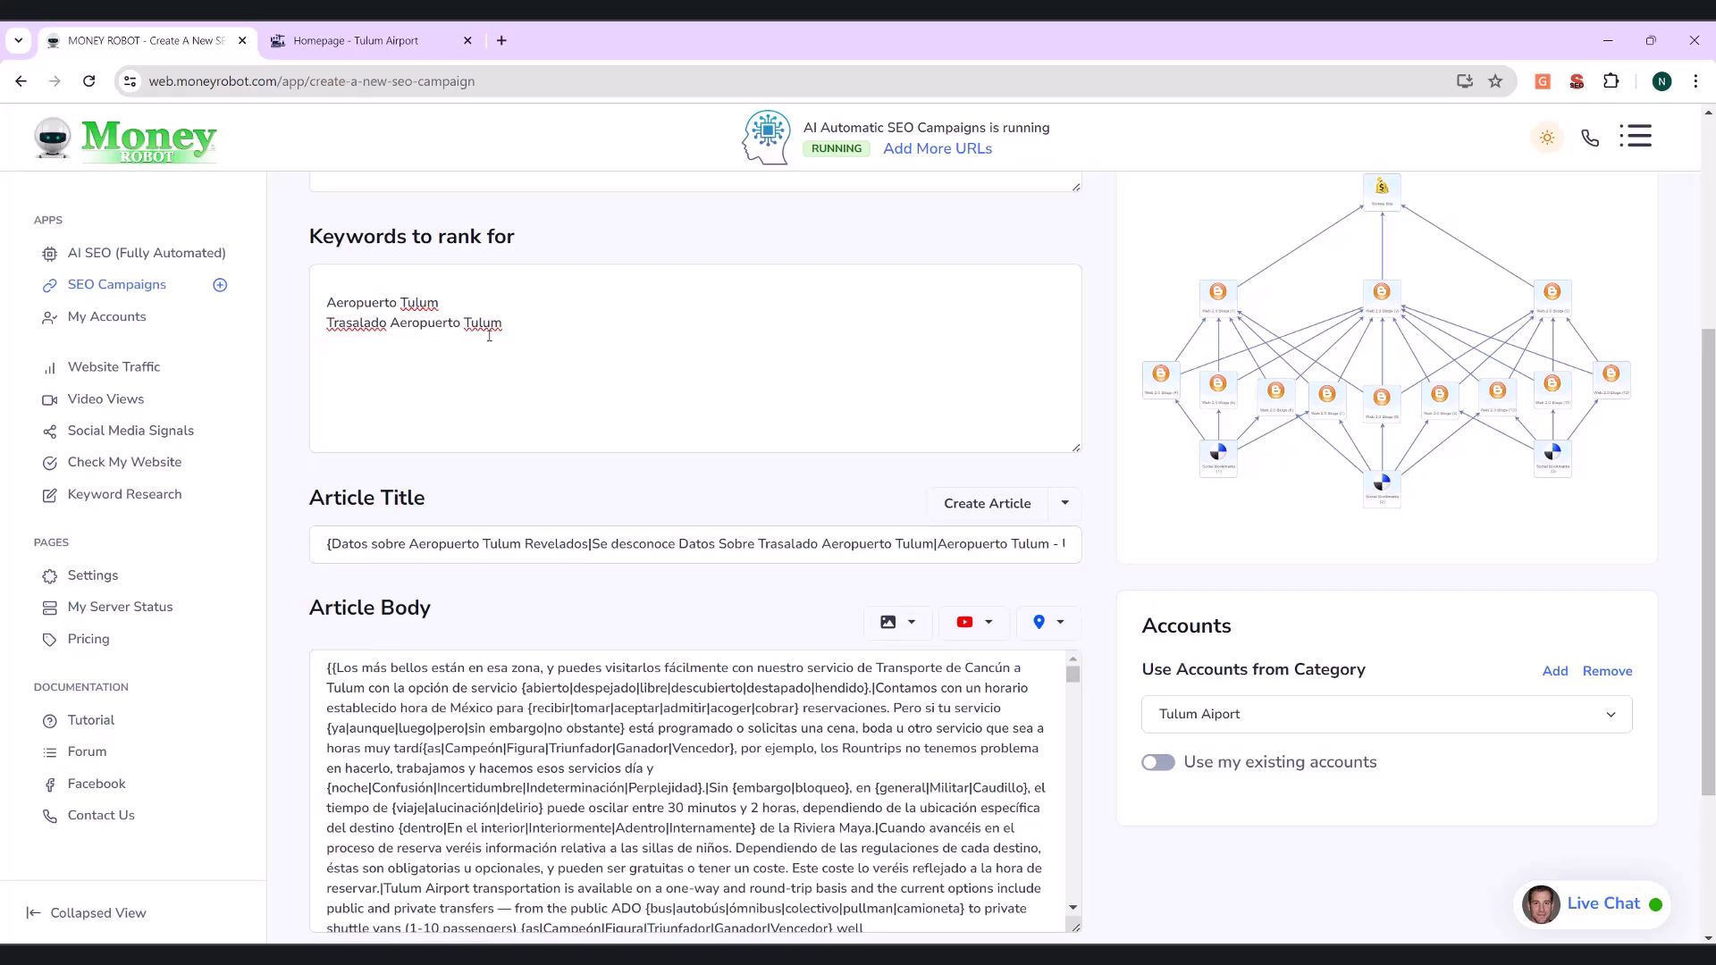
scroll(494, 719, down, 2)
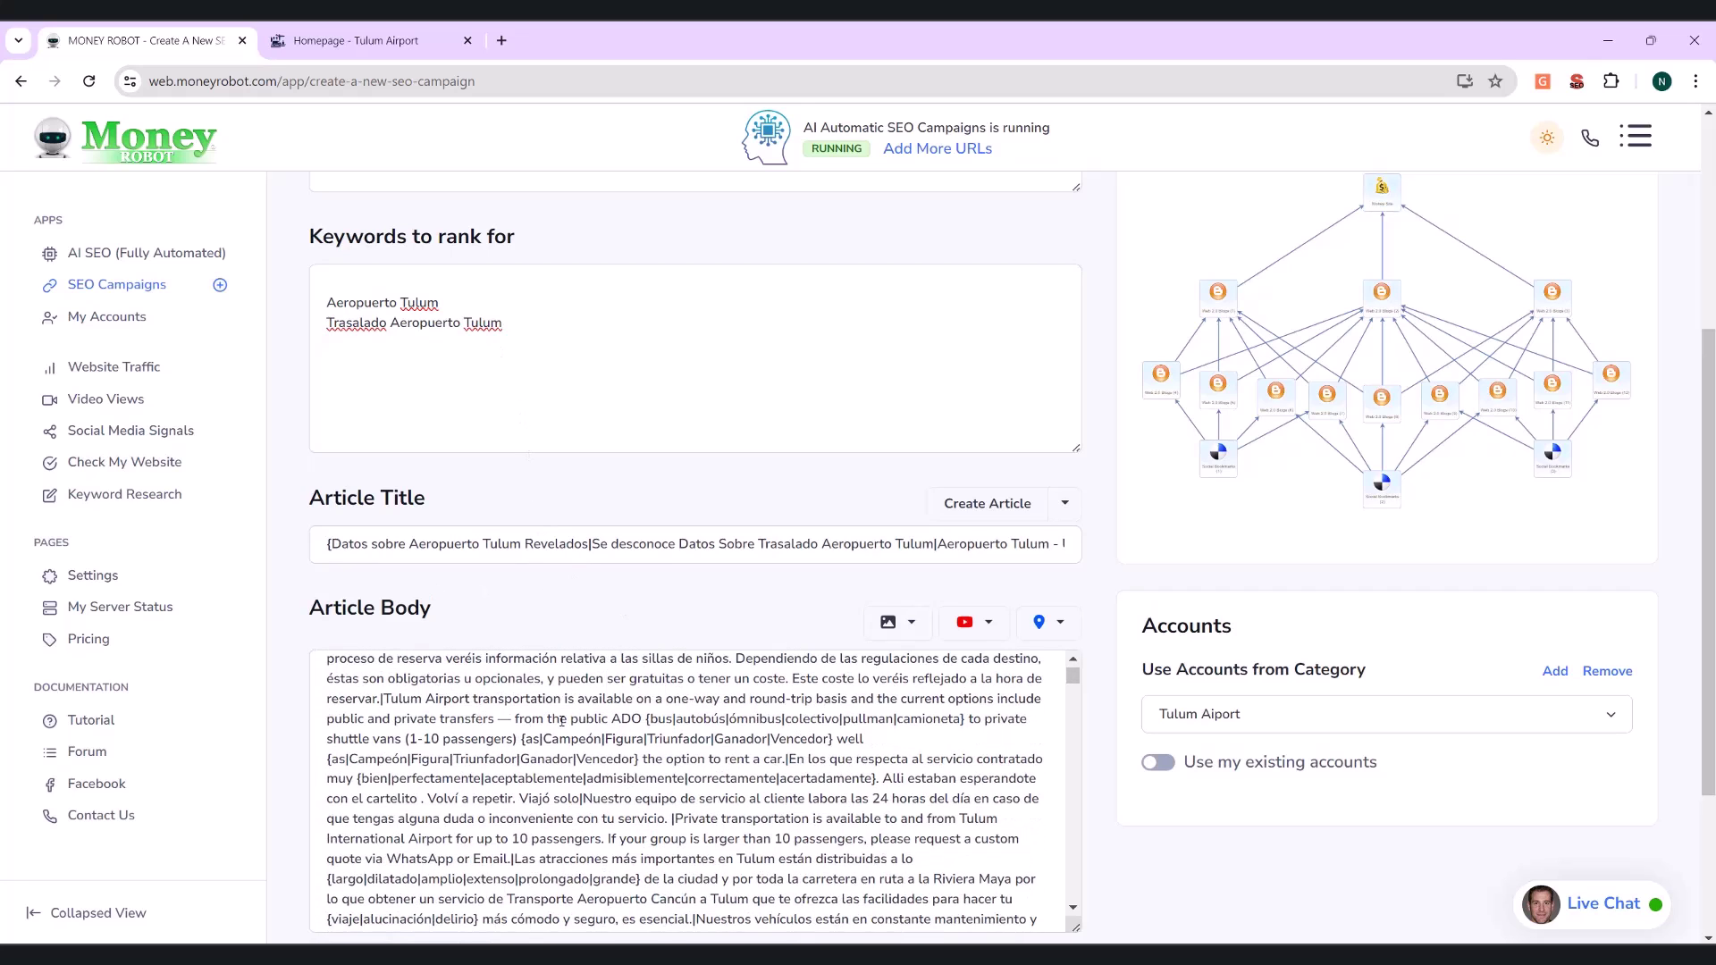
scroll(629, 724, down, 2)
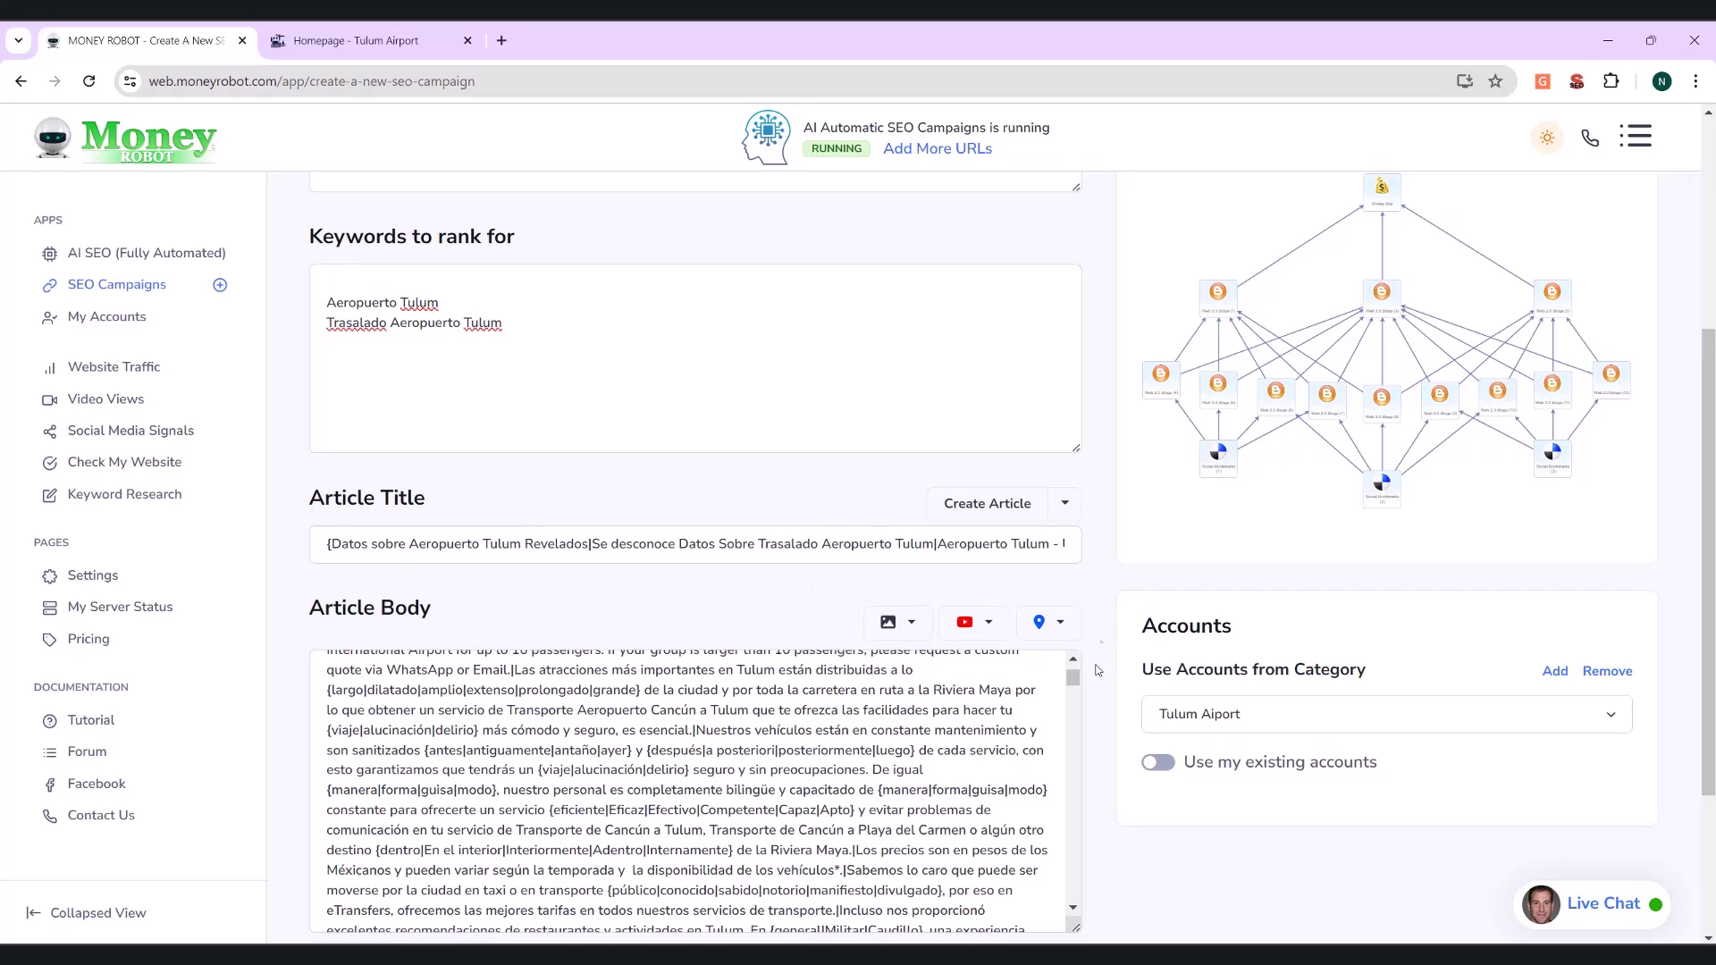
Examine the article body's options for inserting image URLs, YouTube URLs and embedded maps
click(894, 622)
click(757, 706)
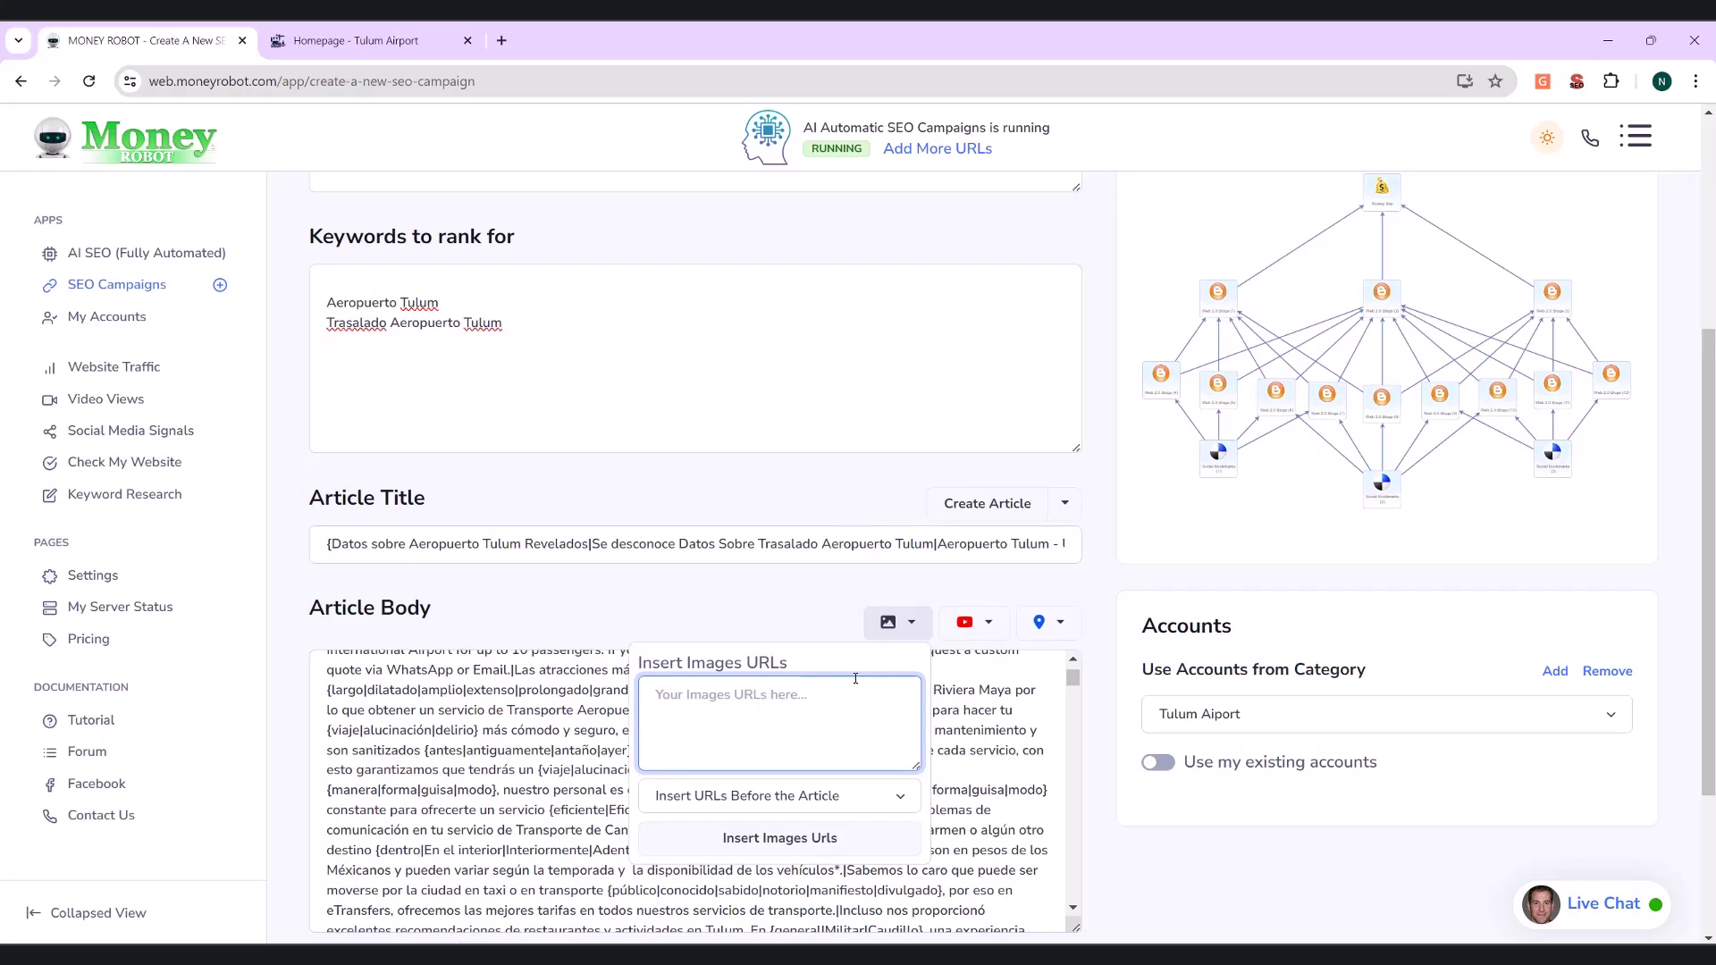
click(967, 622)
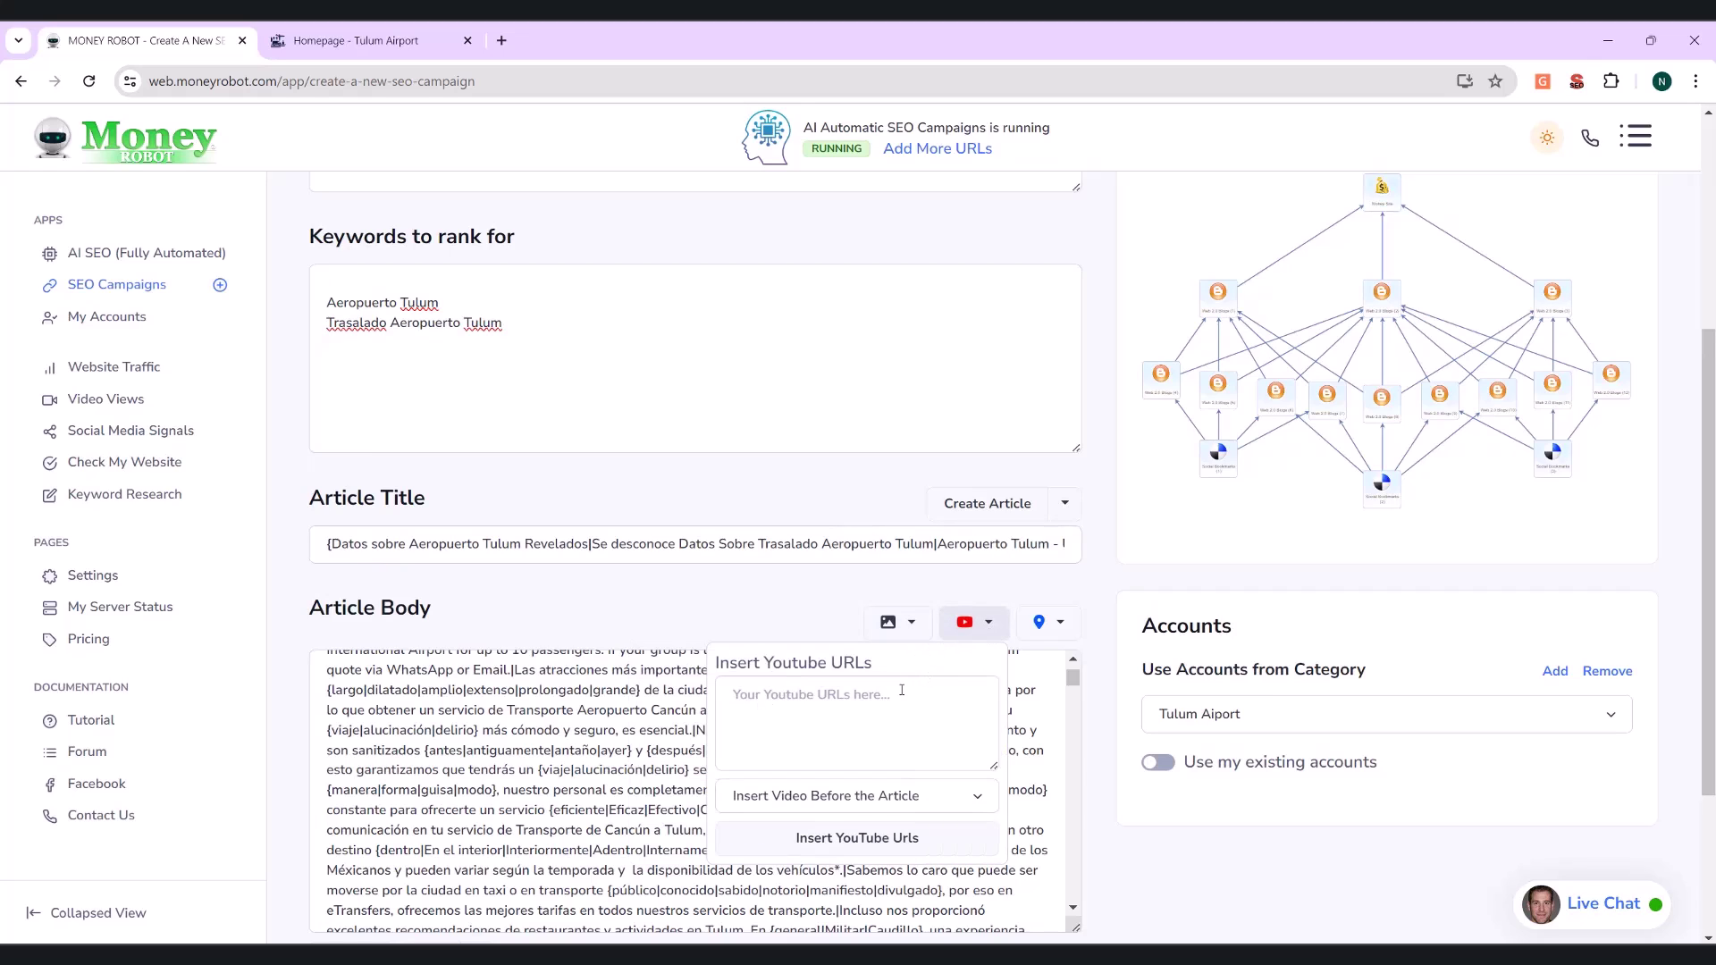
click(1044, 622)
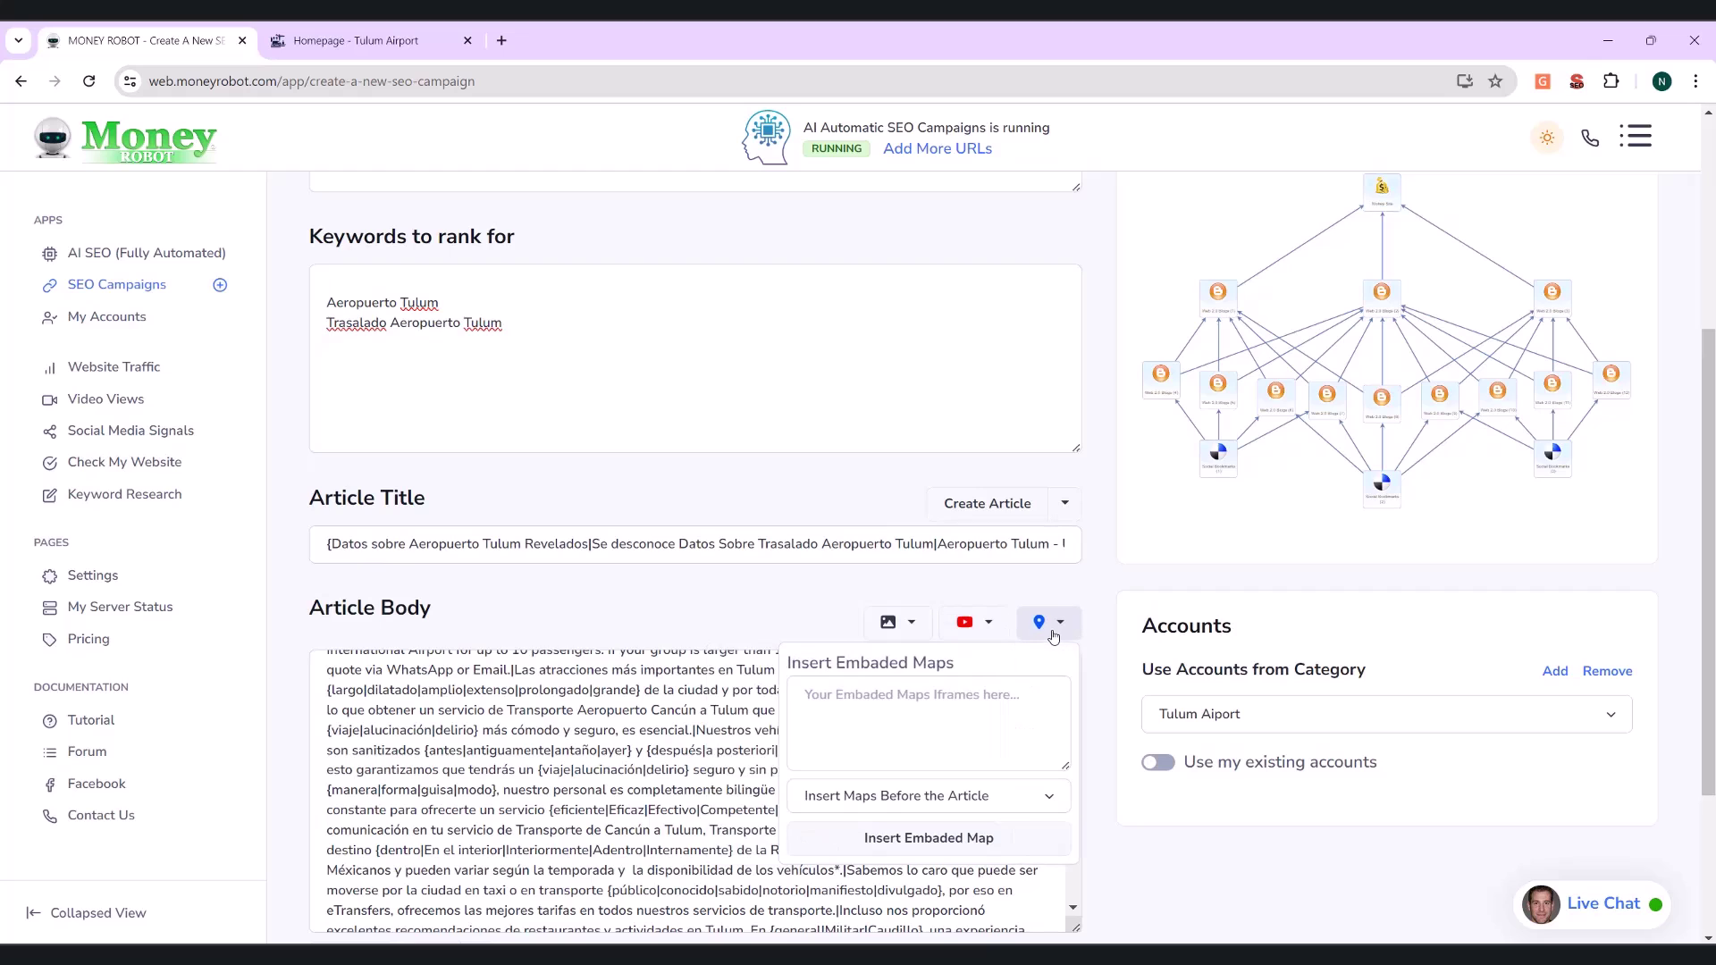
click(837, 705)
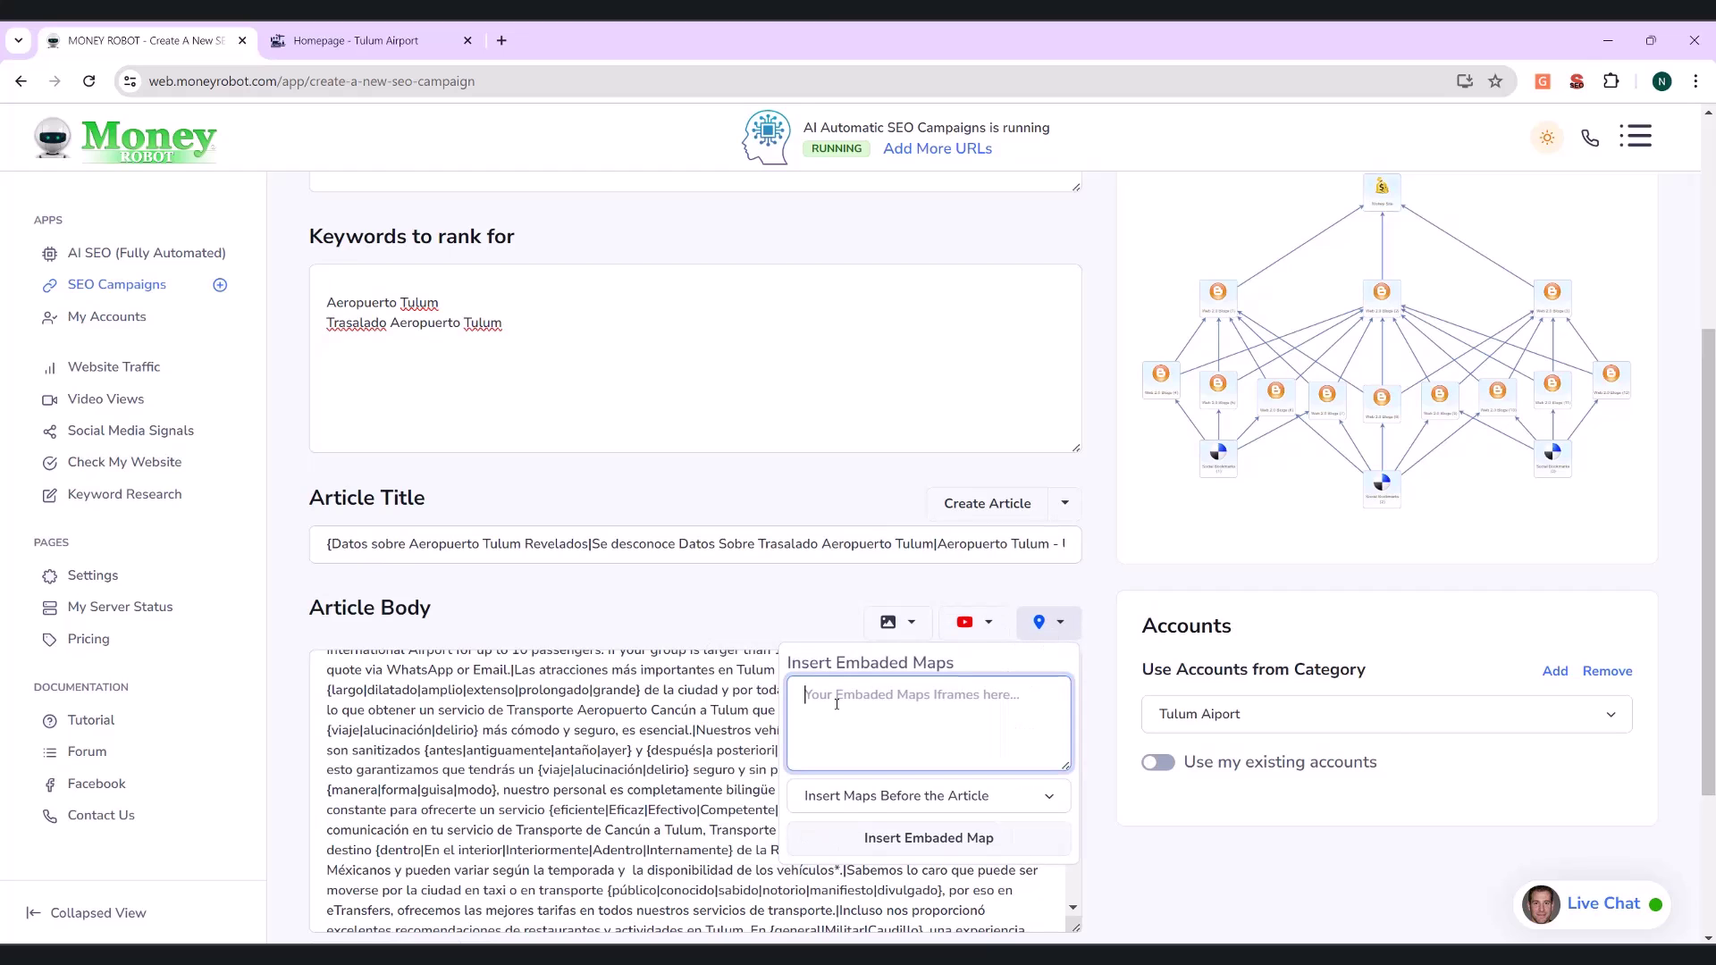
Set the campaign to use accounts from the "Tulum Aiport" category
click(1557, 724)
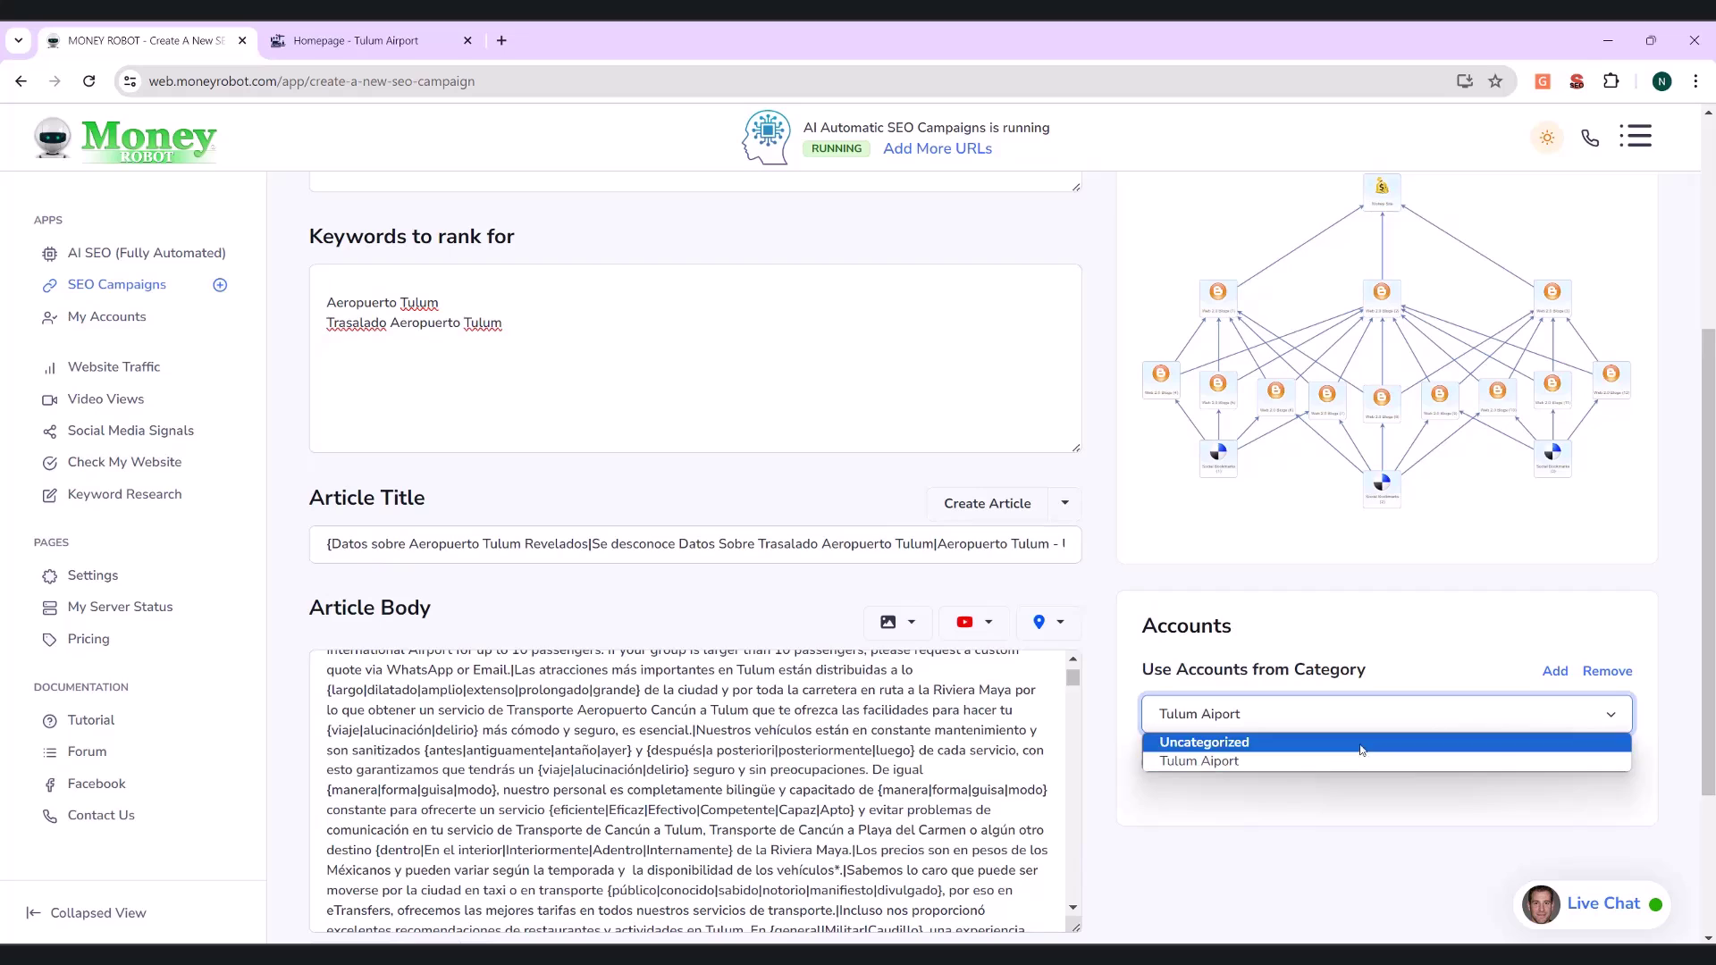
click(1288, 762)
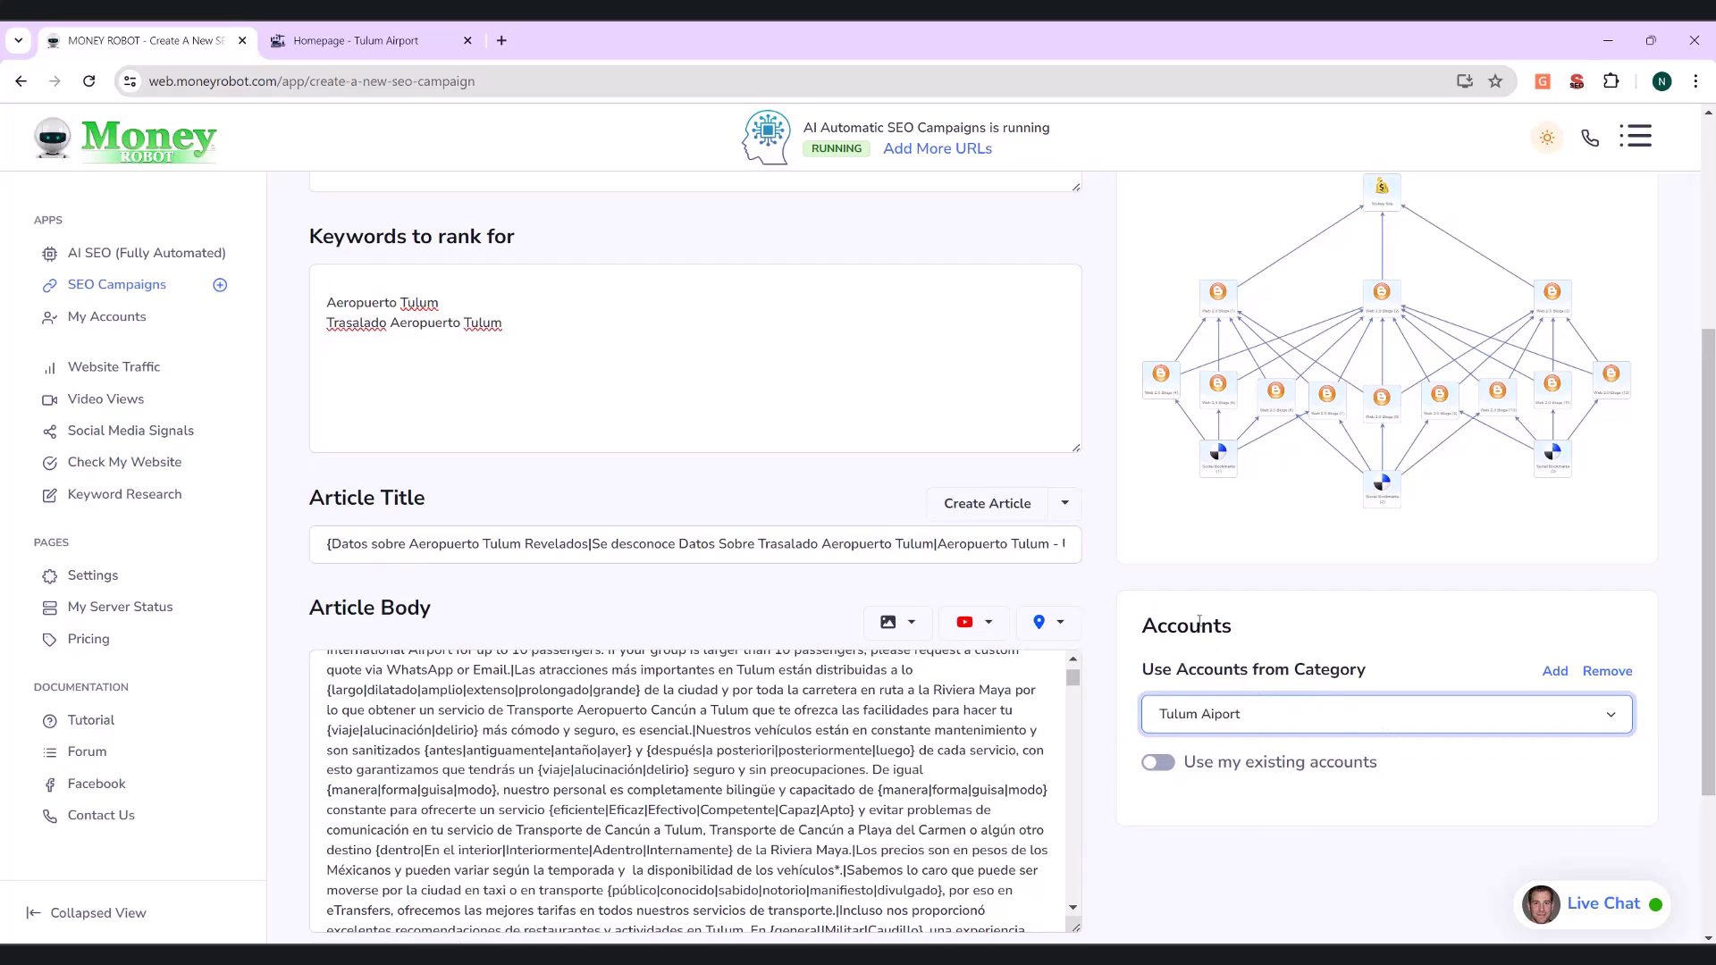
Make the campaign use the existing accounts and start it
click(1159, 763)
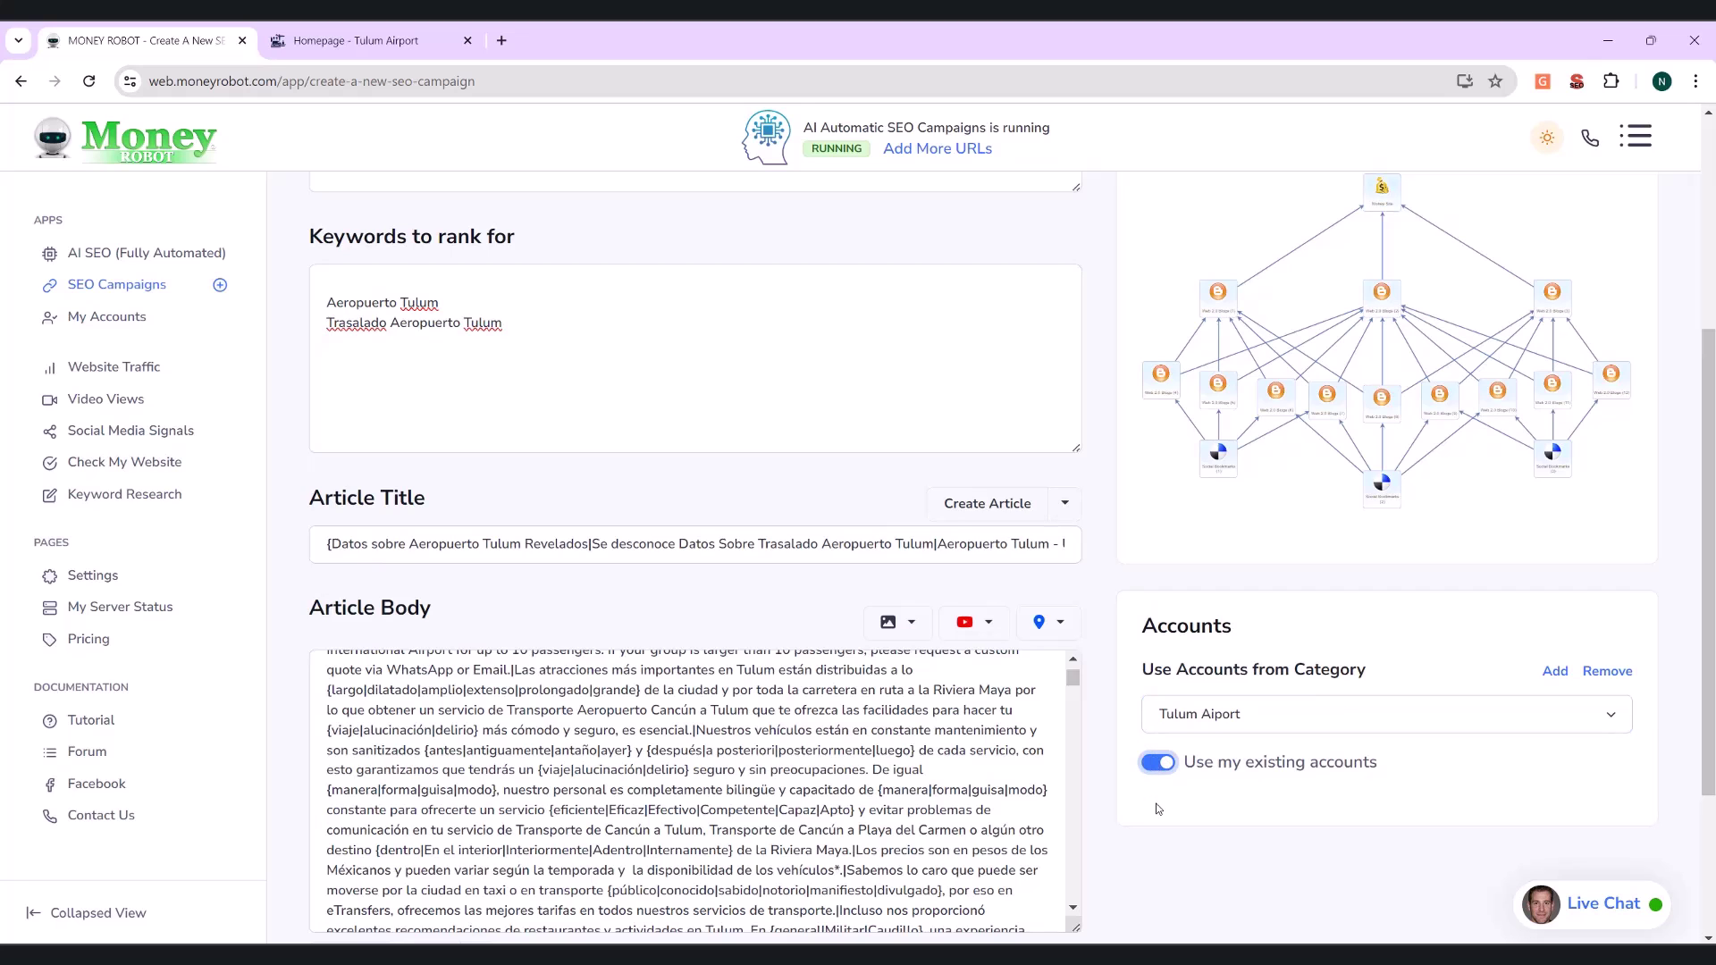
scroll(675, 681, down, 5)
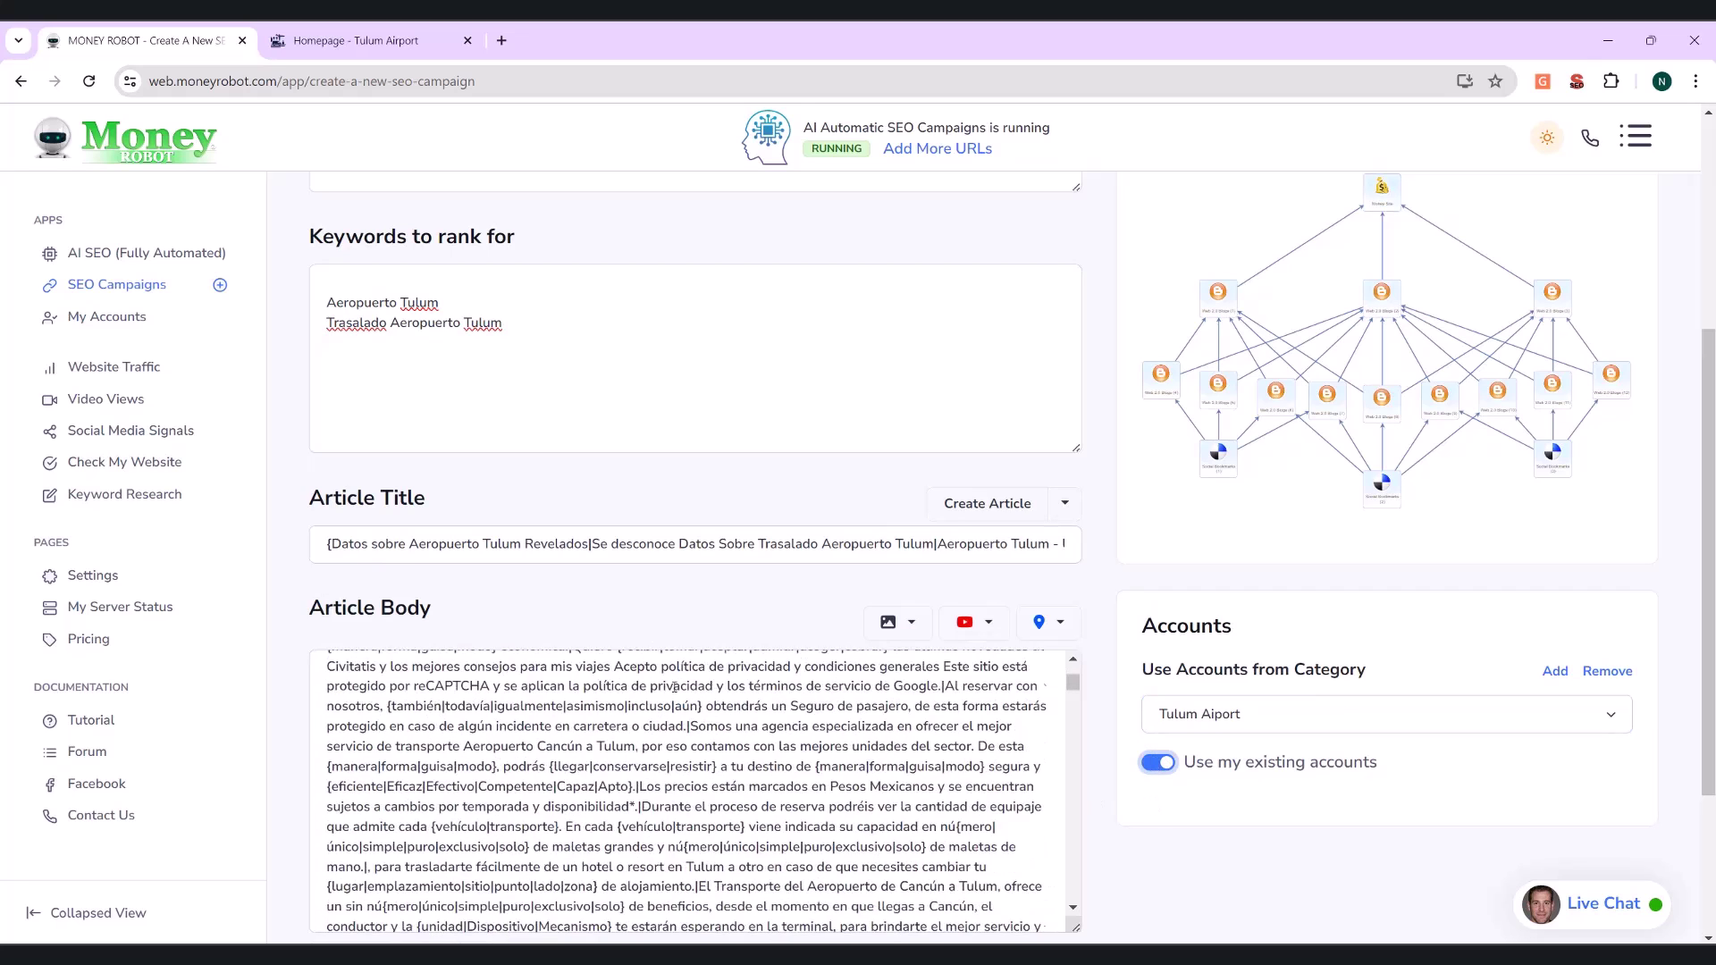
scroll(1108, 798, down, 3)
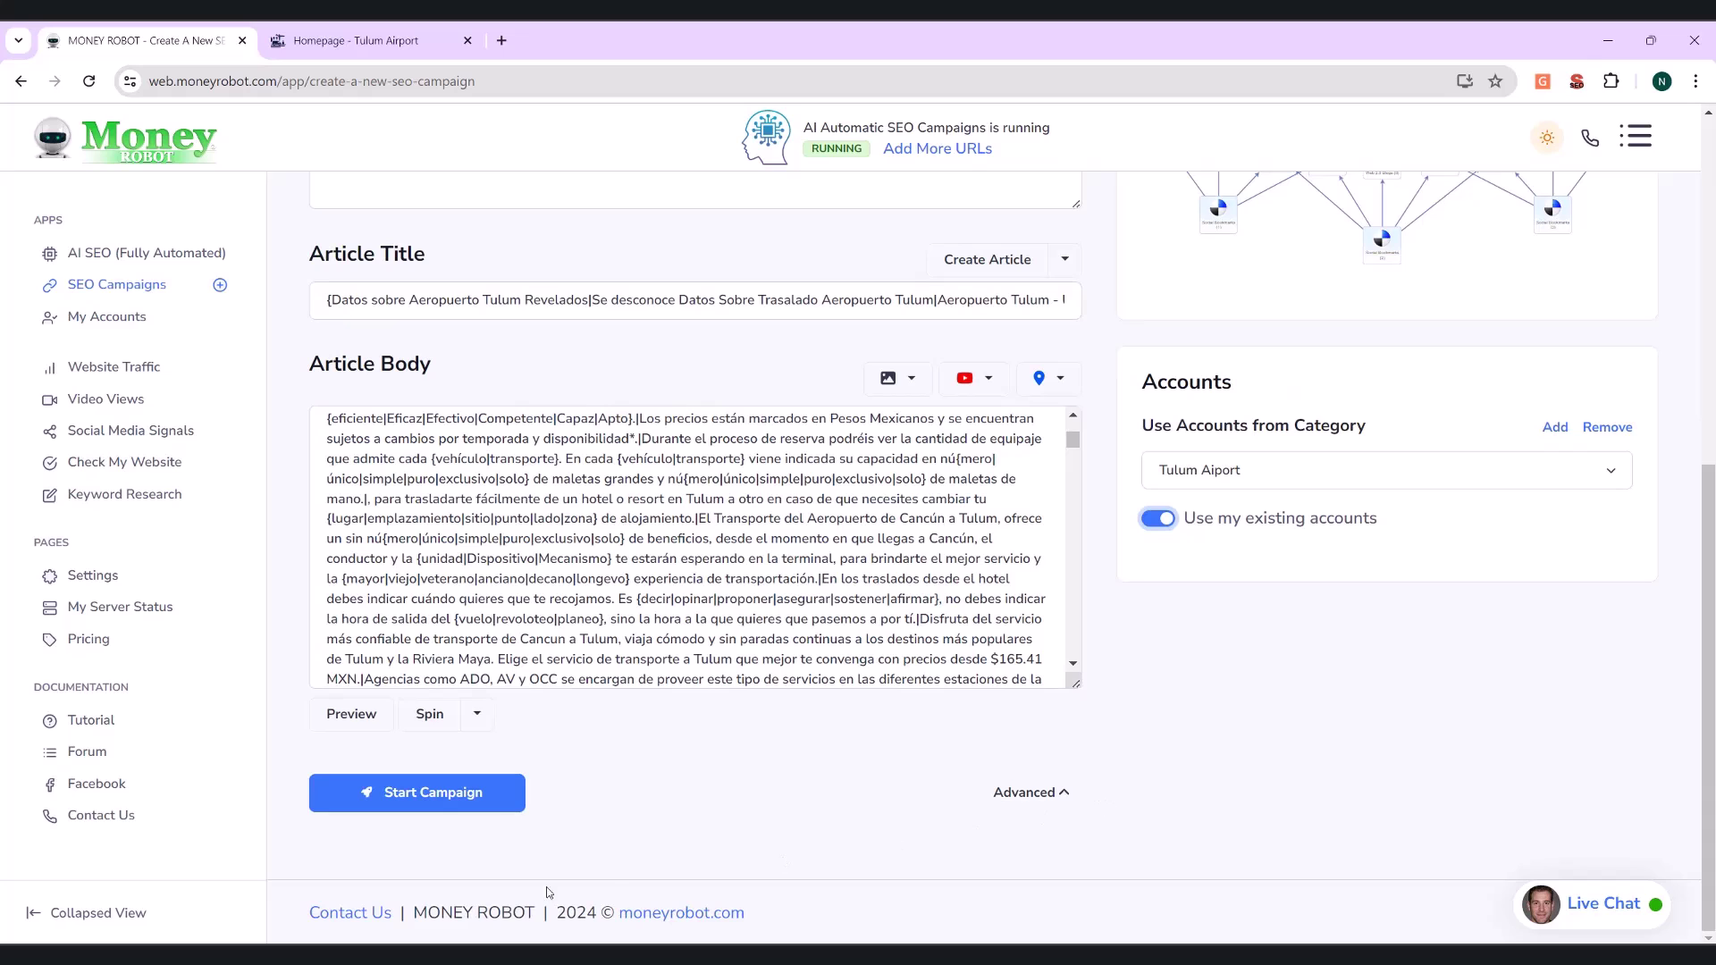
click(456, 811)
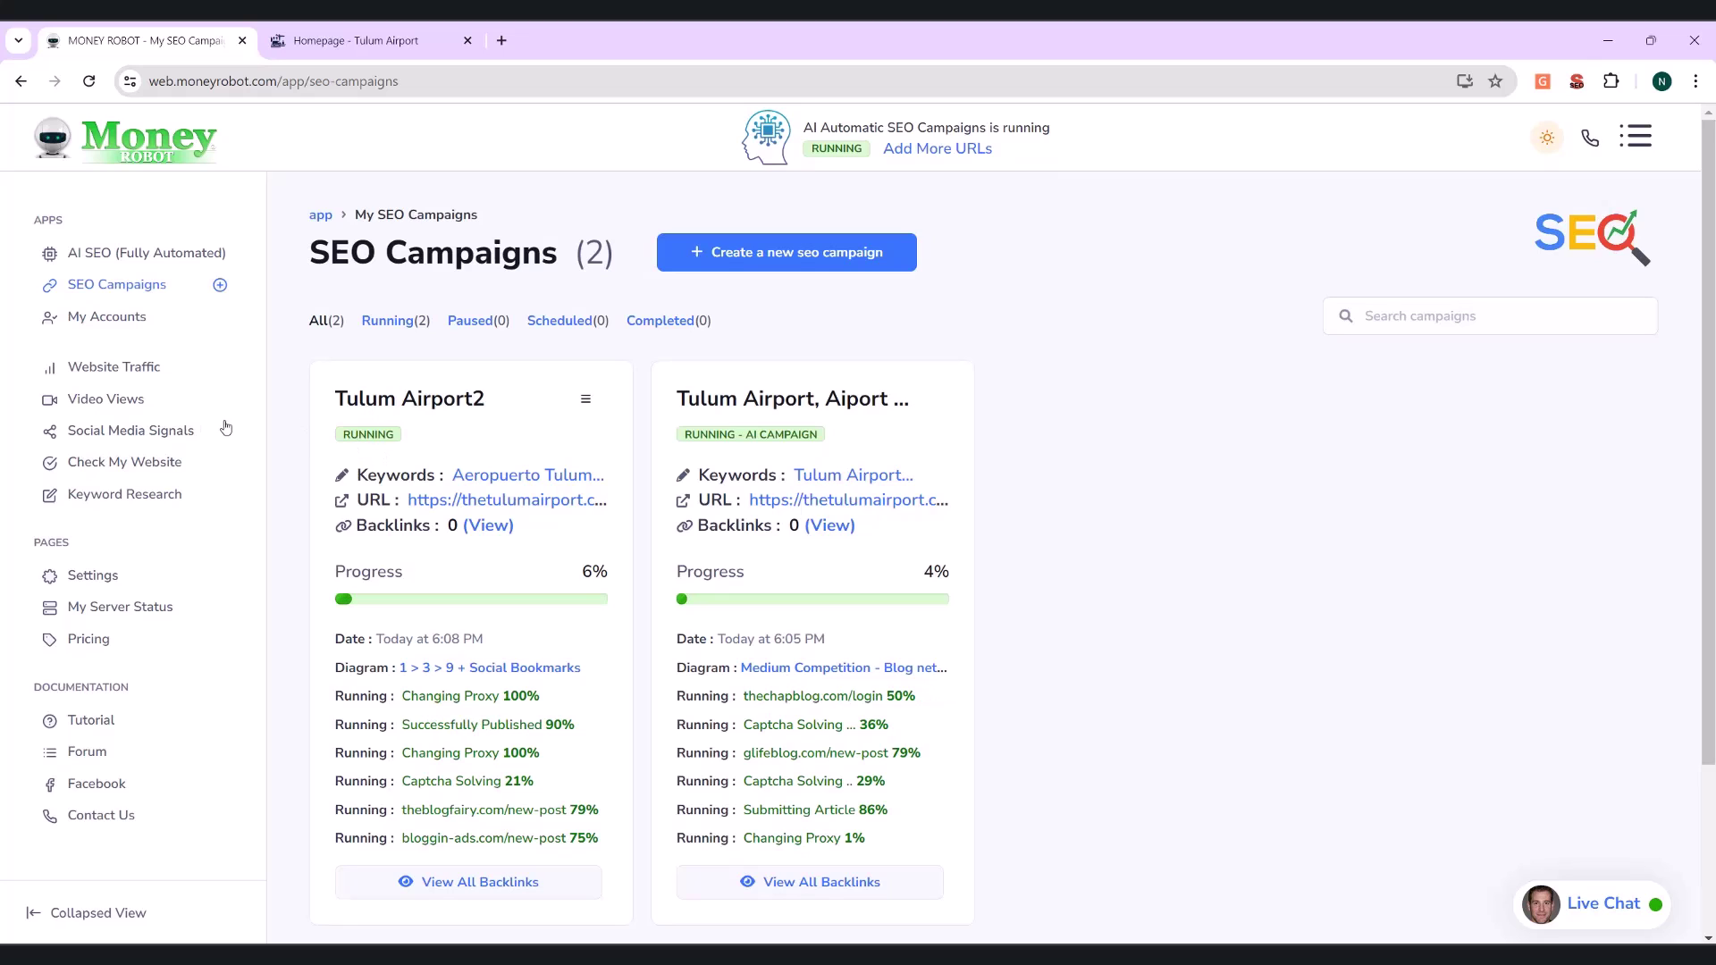
Review the website traffic, social media signals and AI SEO status of the Tulum Airport URL
click(141, 370)
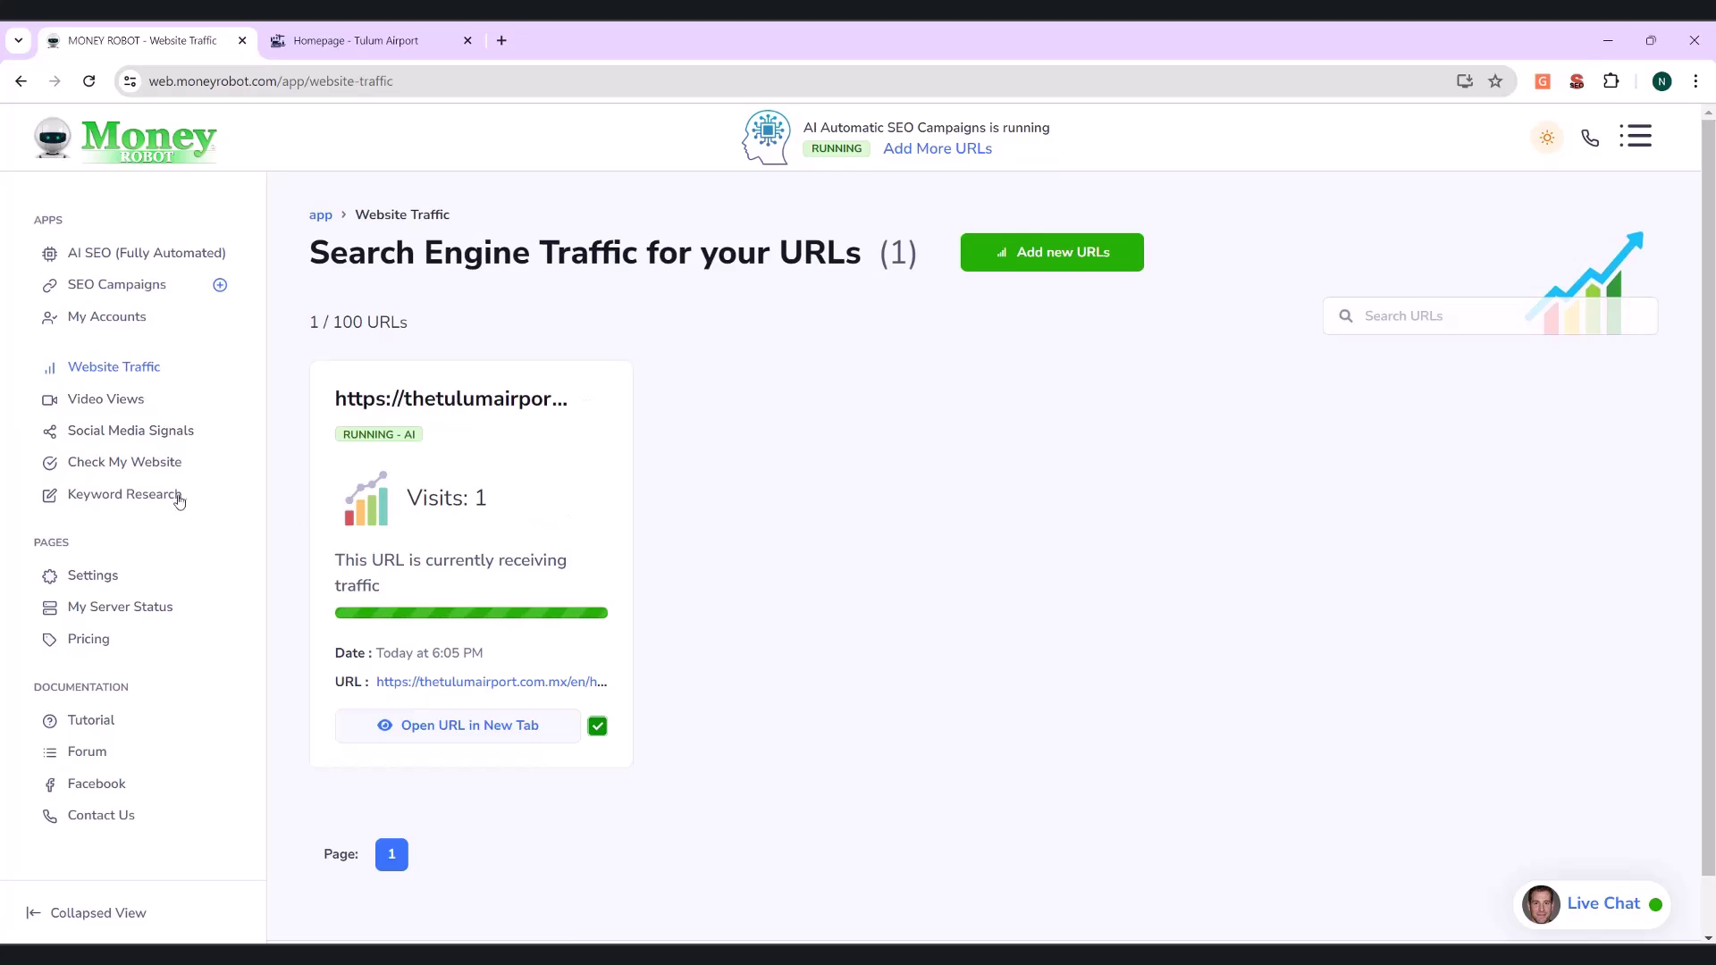
click(153, 436)
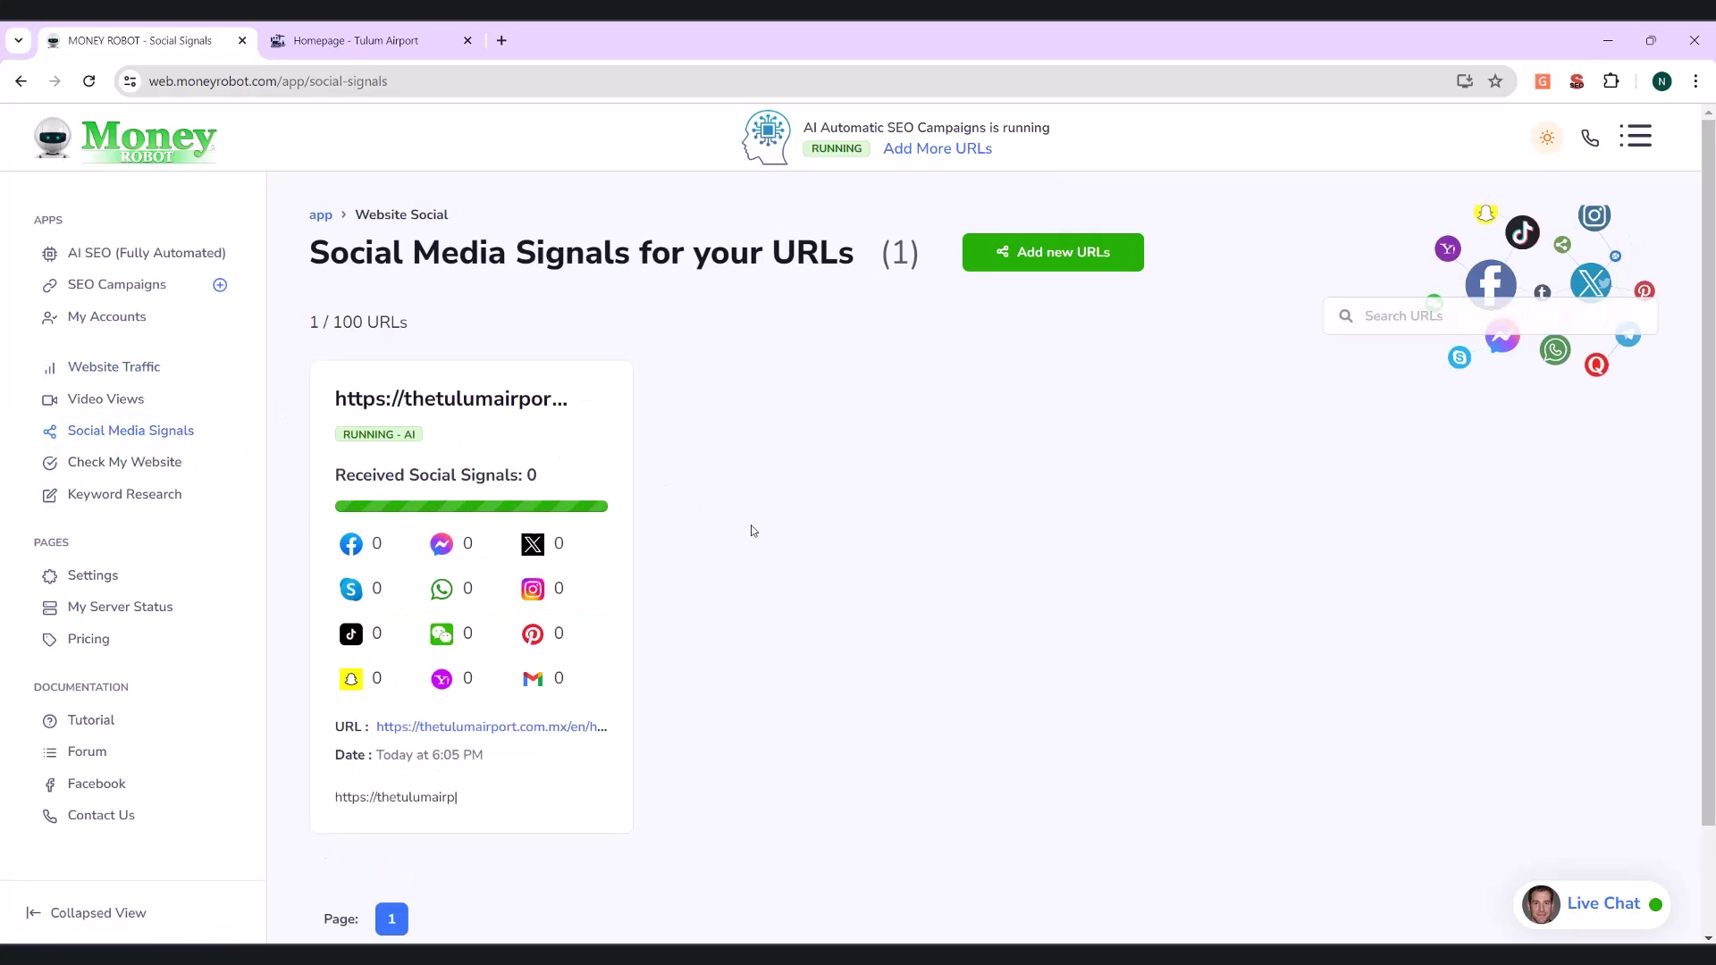
click(115, 368)
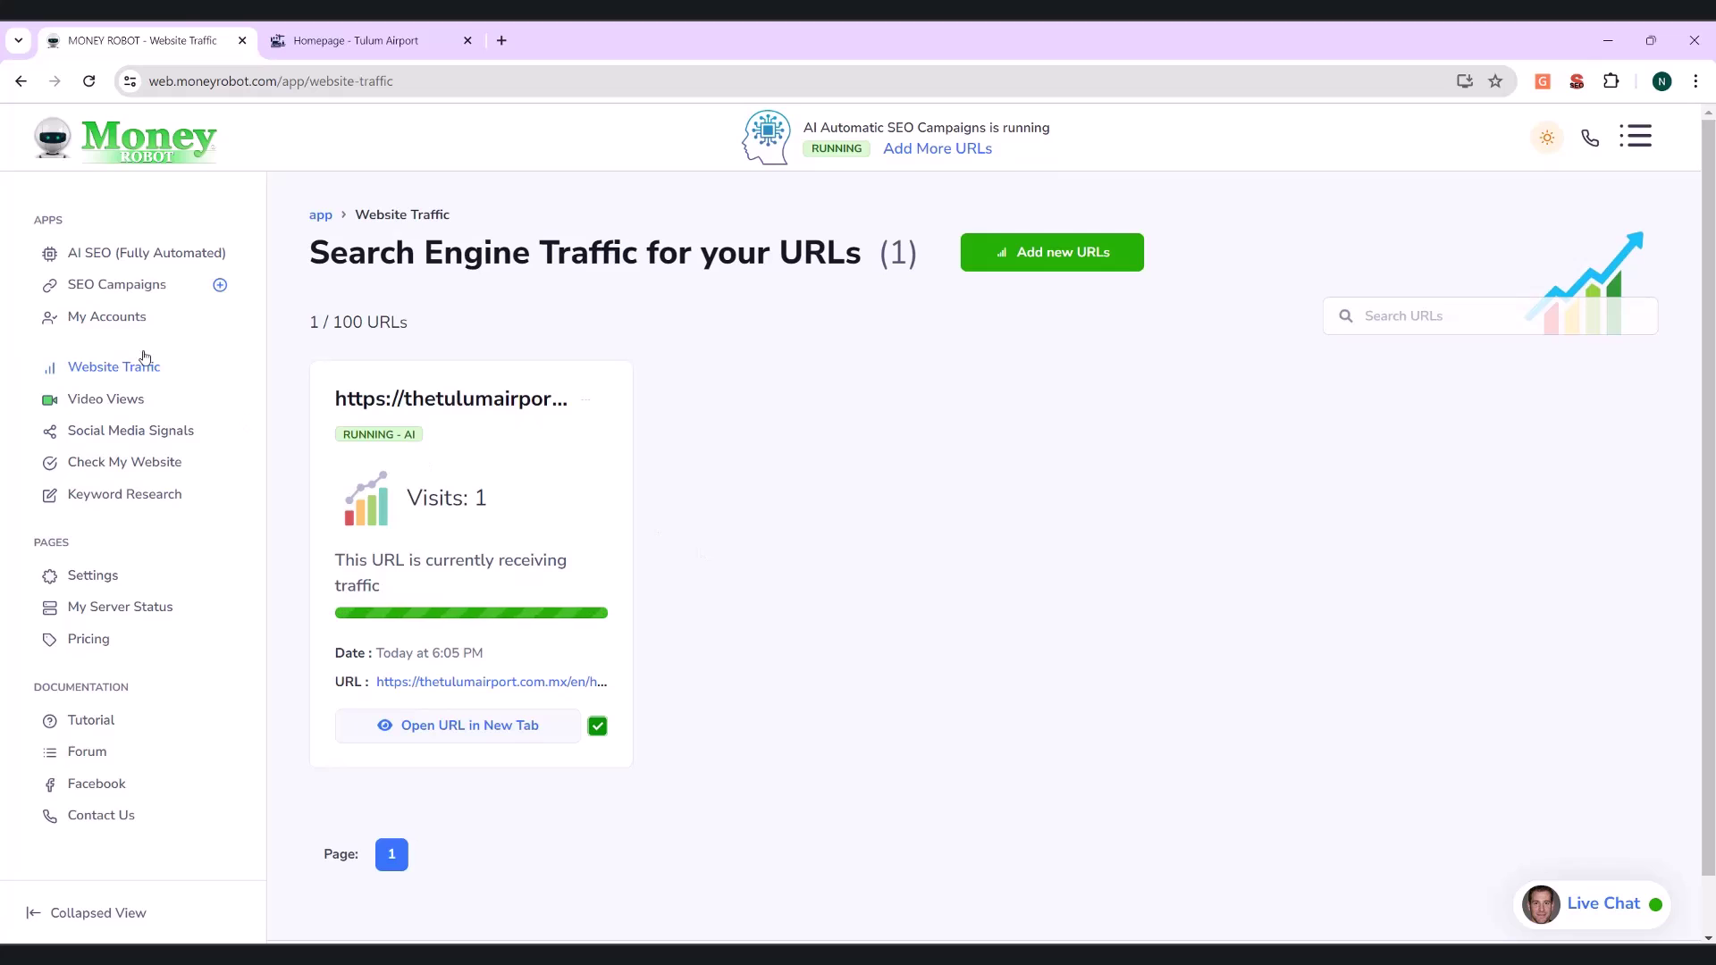
click(162, 252)
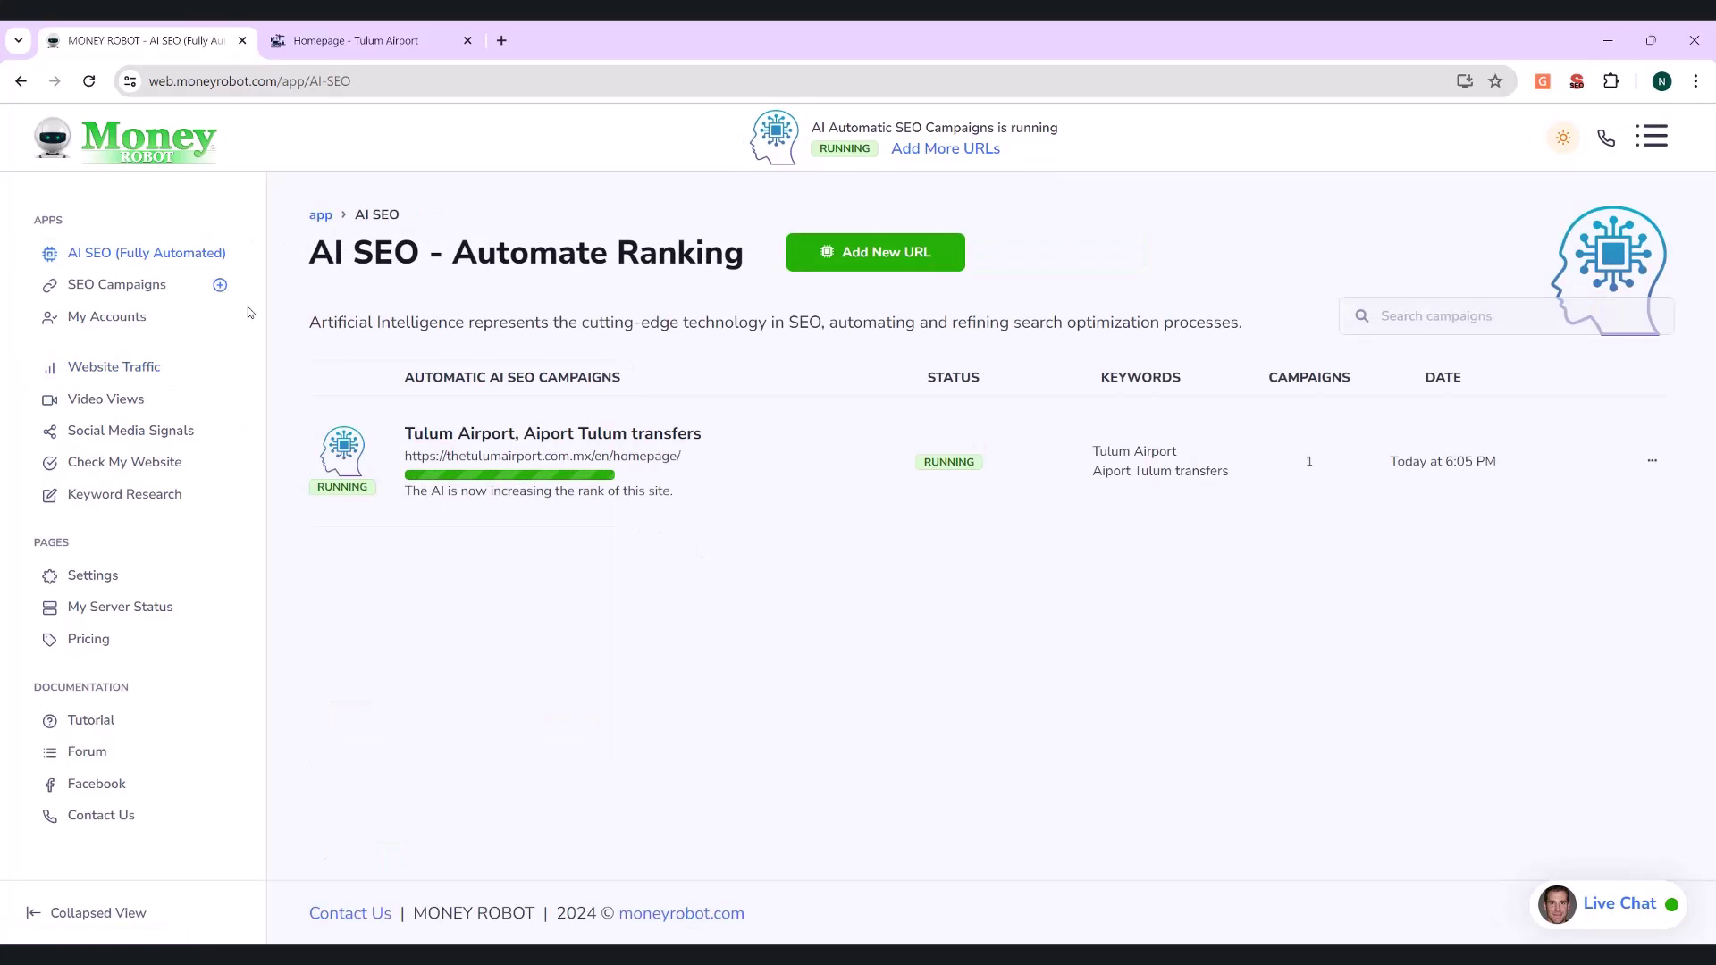
Delete the Tulum Airport homepage URL from Website Traffic
click(154, 374)
click(594, 413)
click(500, 497)
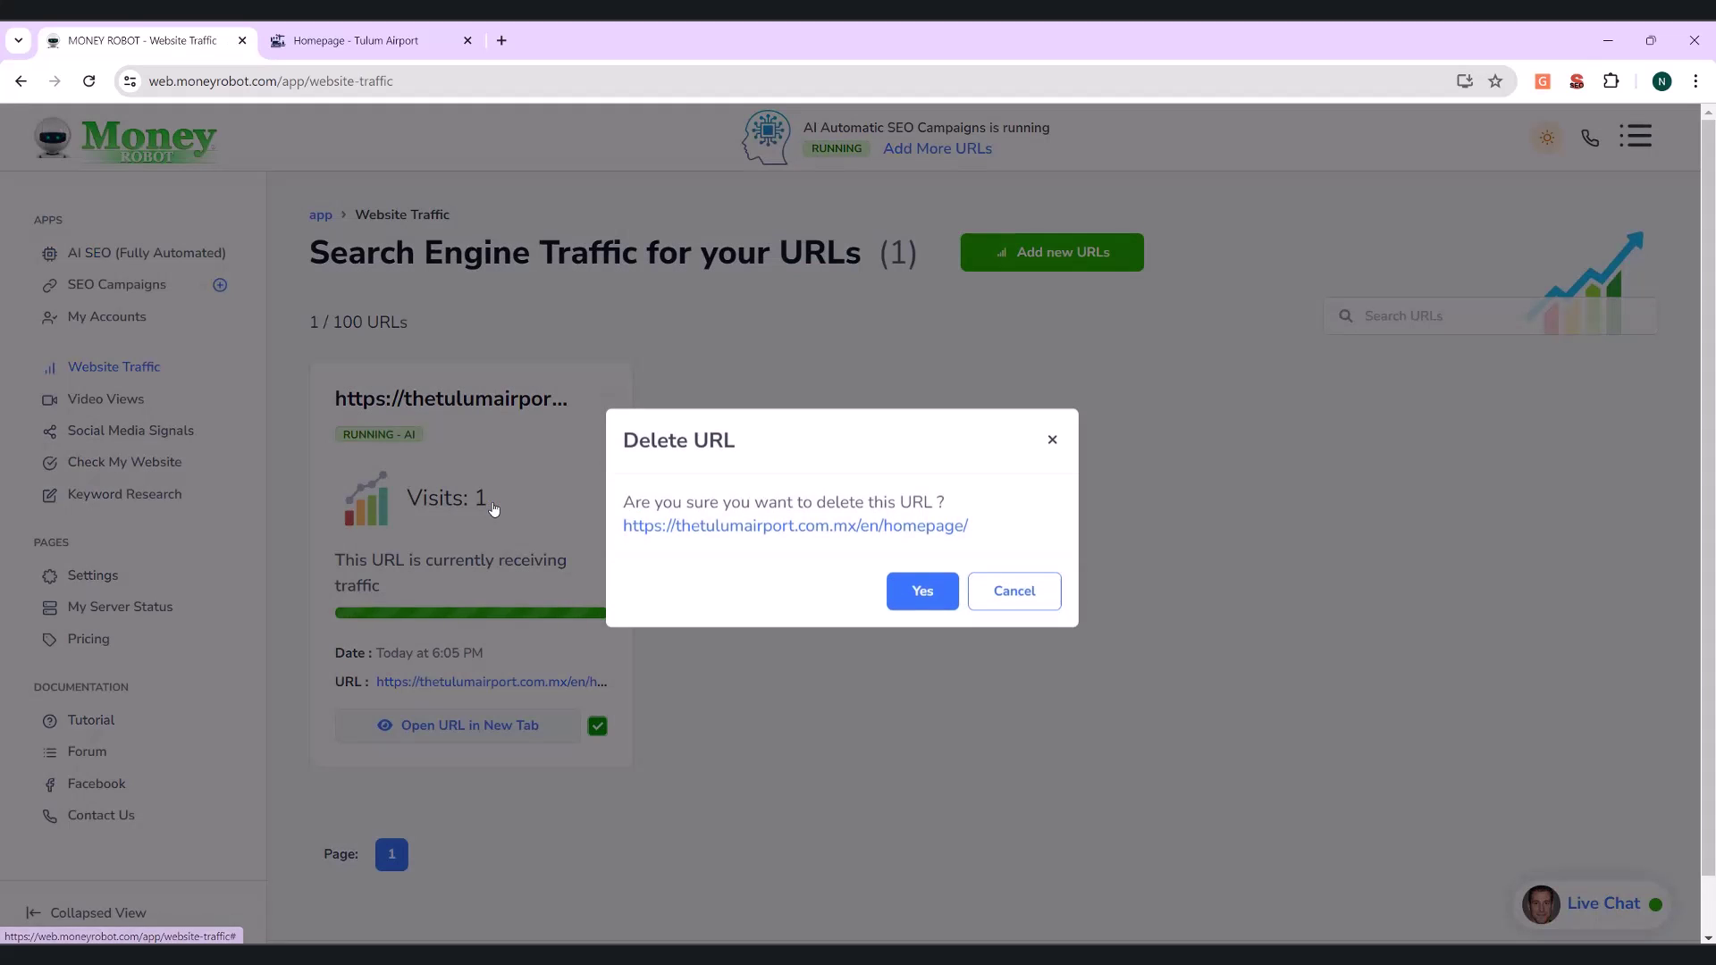
click(942, 613)
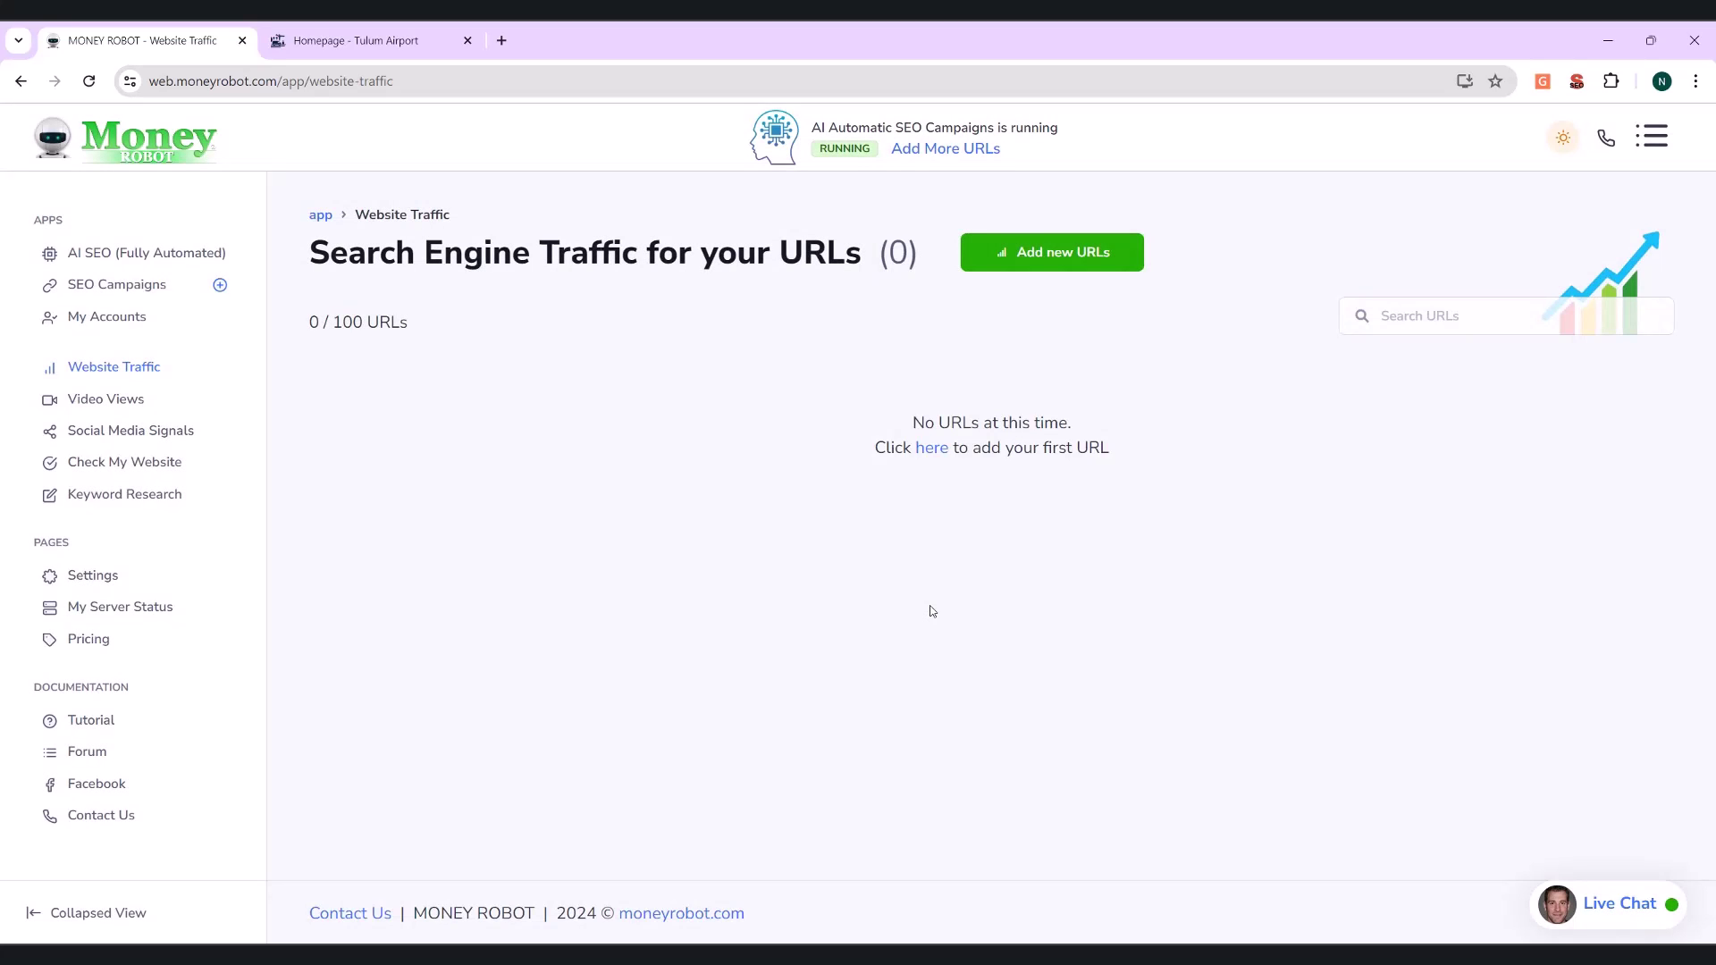
Check the running SEO campaigns, and examine the Video Views form for adding YouTube URLs and its video limit
click(157, 291)
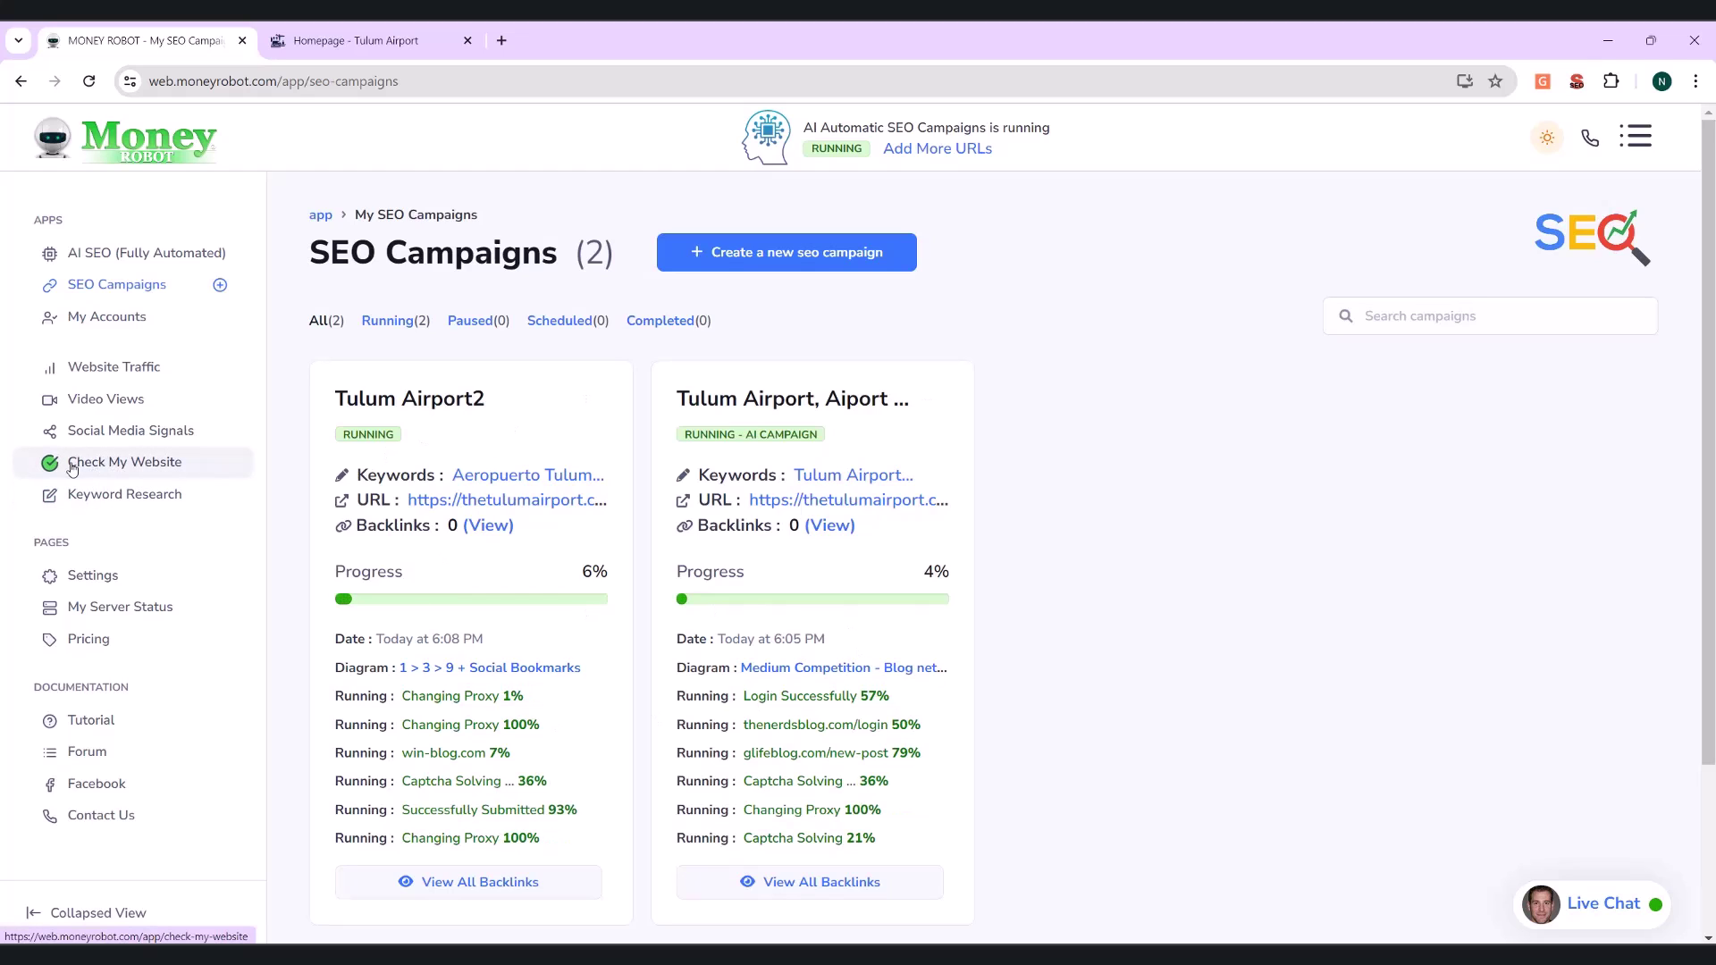
click(106, 409)
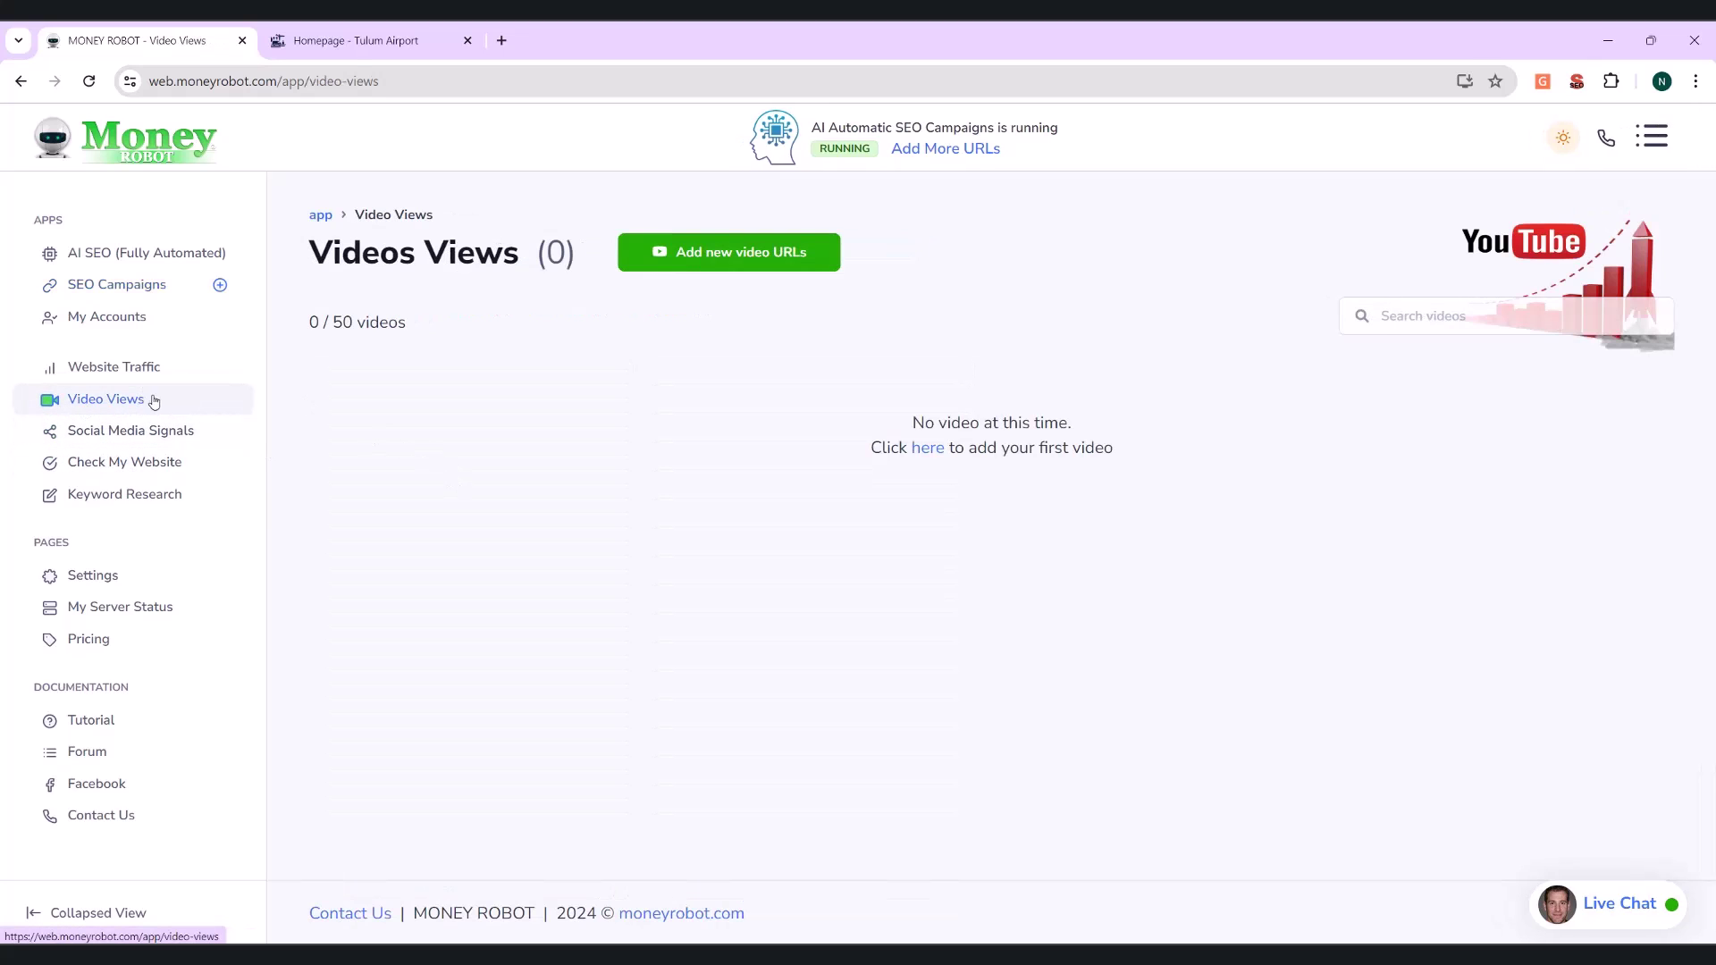
click(731, 256)
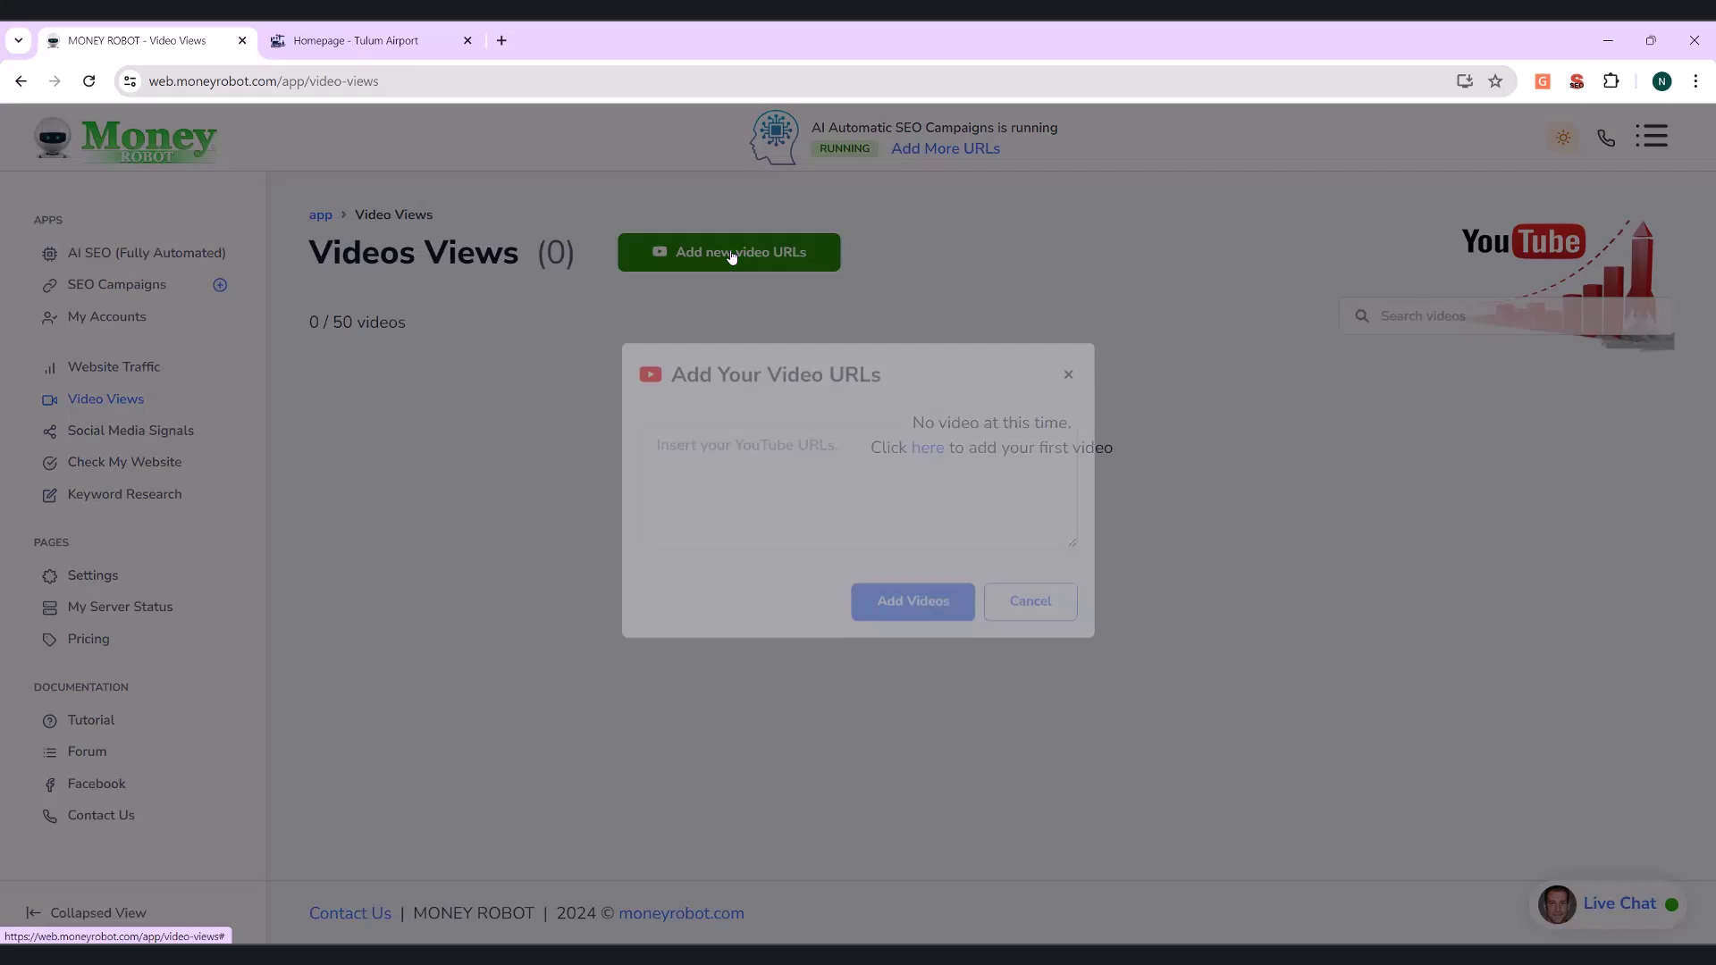
click(747, 488)
click(1068, 409)
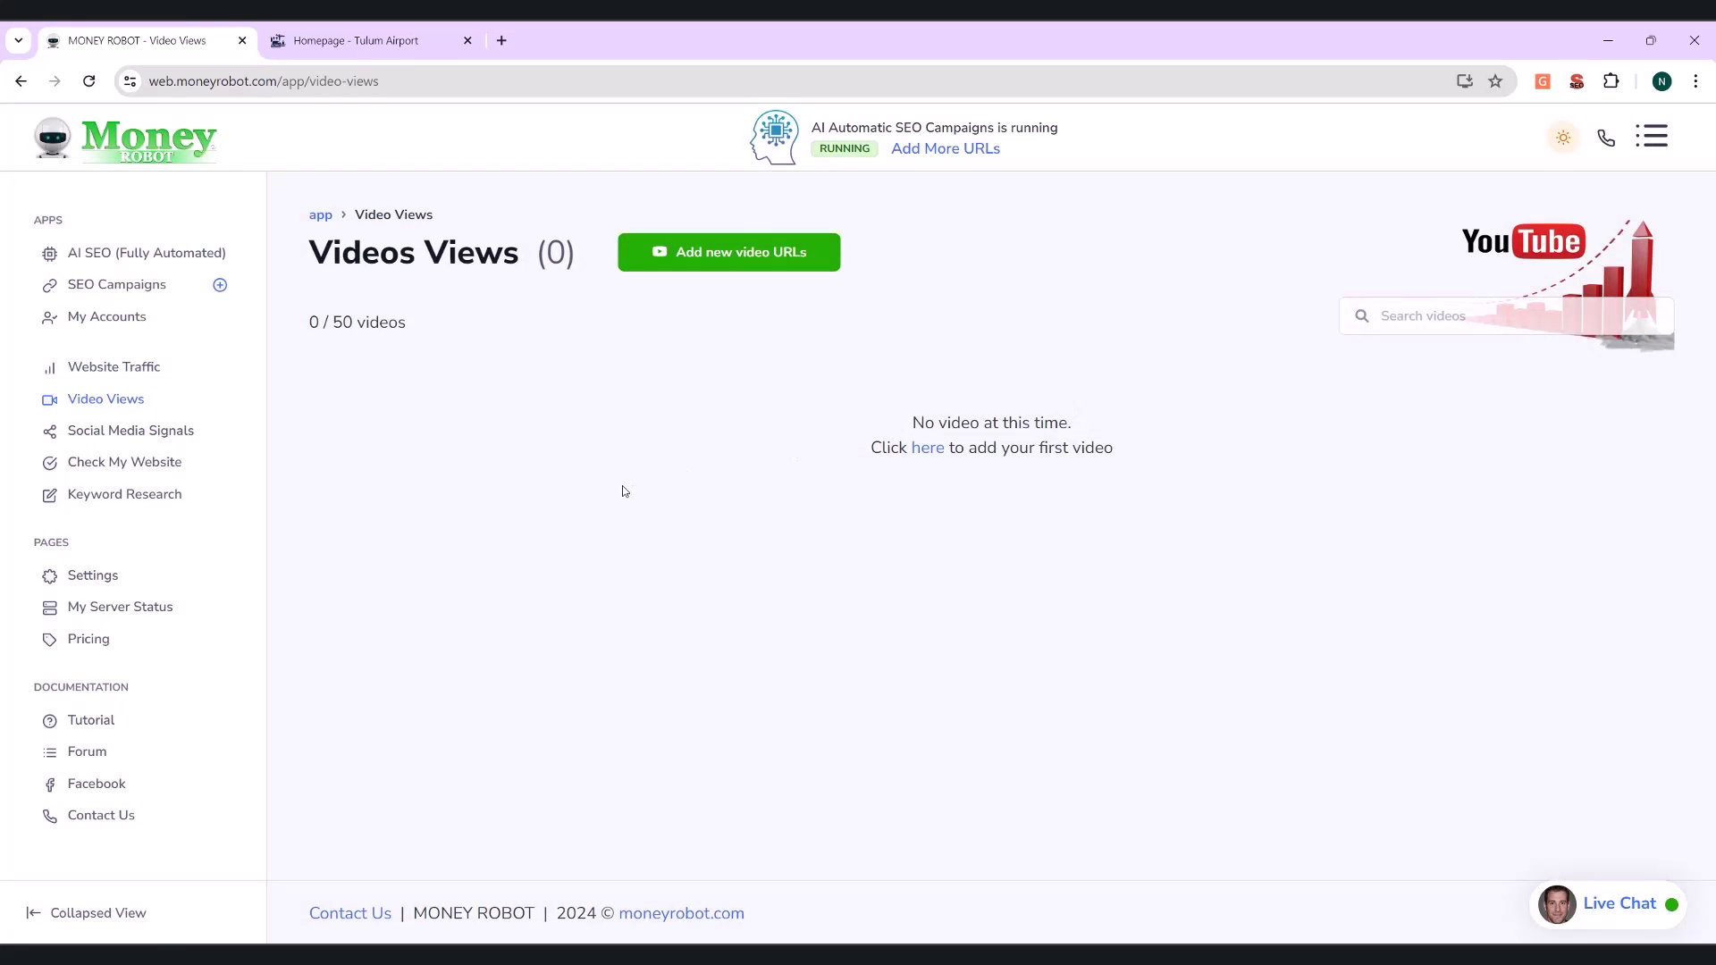
drag(312, 322, 422, 329)
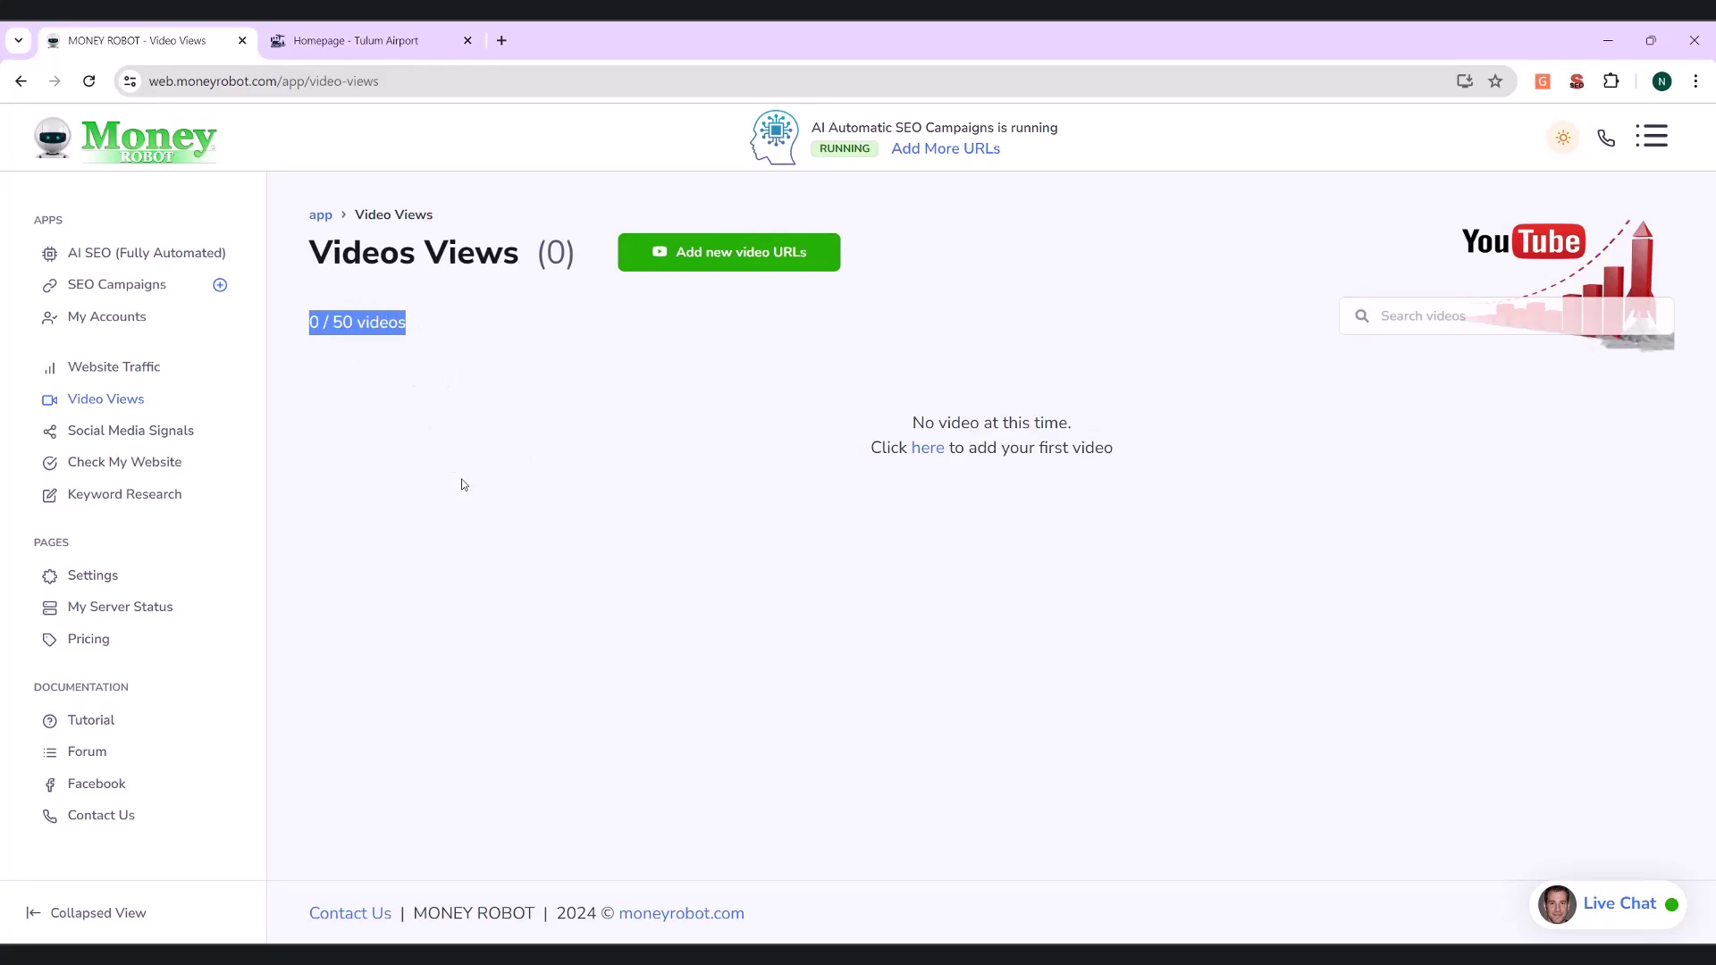
Examine the on-page SEO checker's website or video URL and targeted keyword fields
click(132, 463)
click(748, 357)
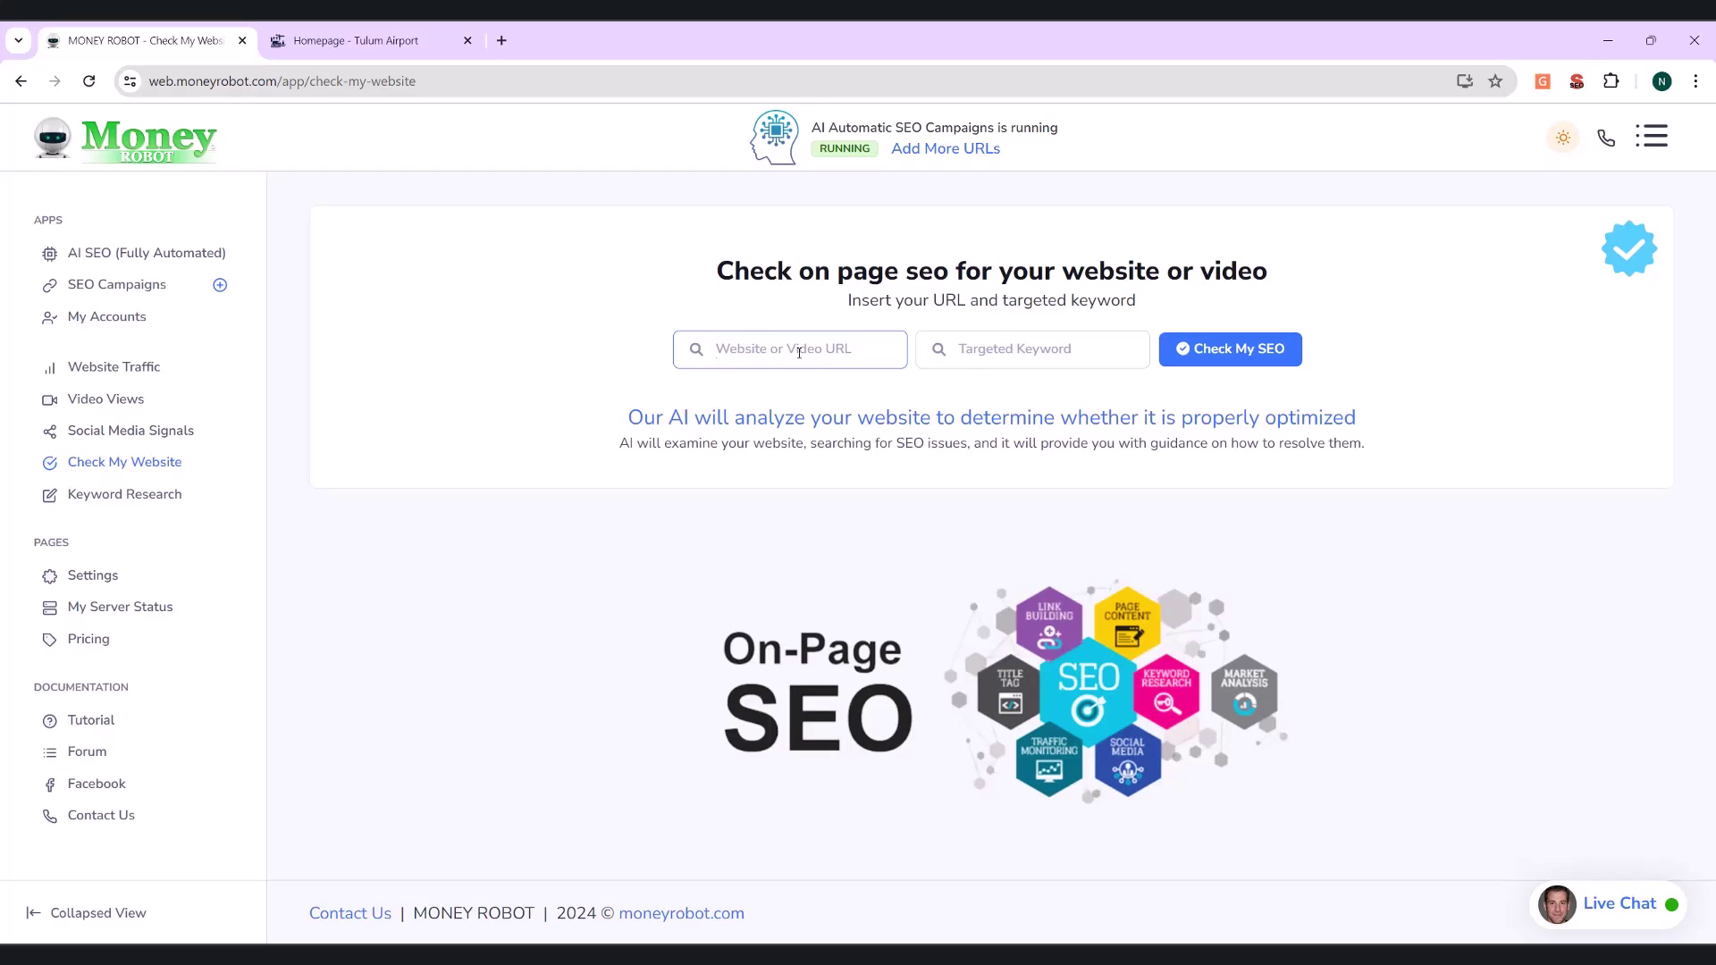
click(995, 357)
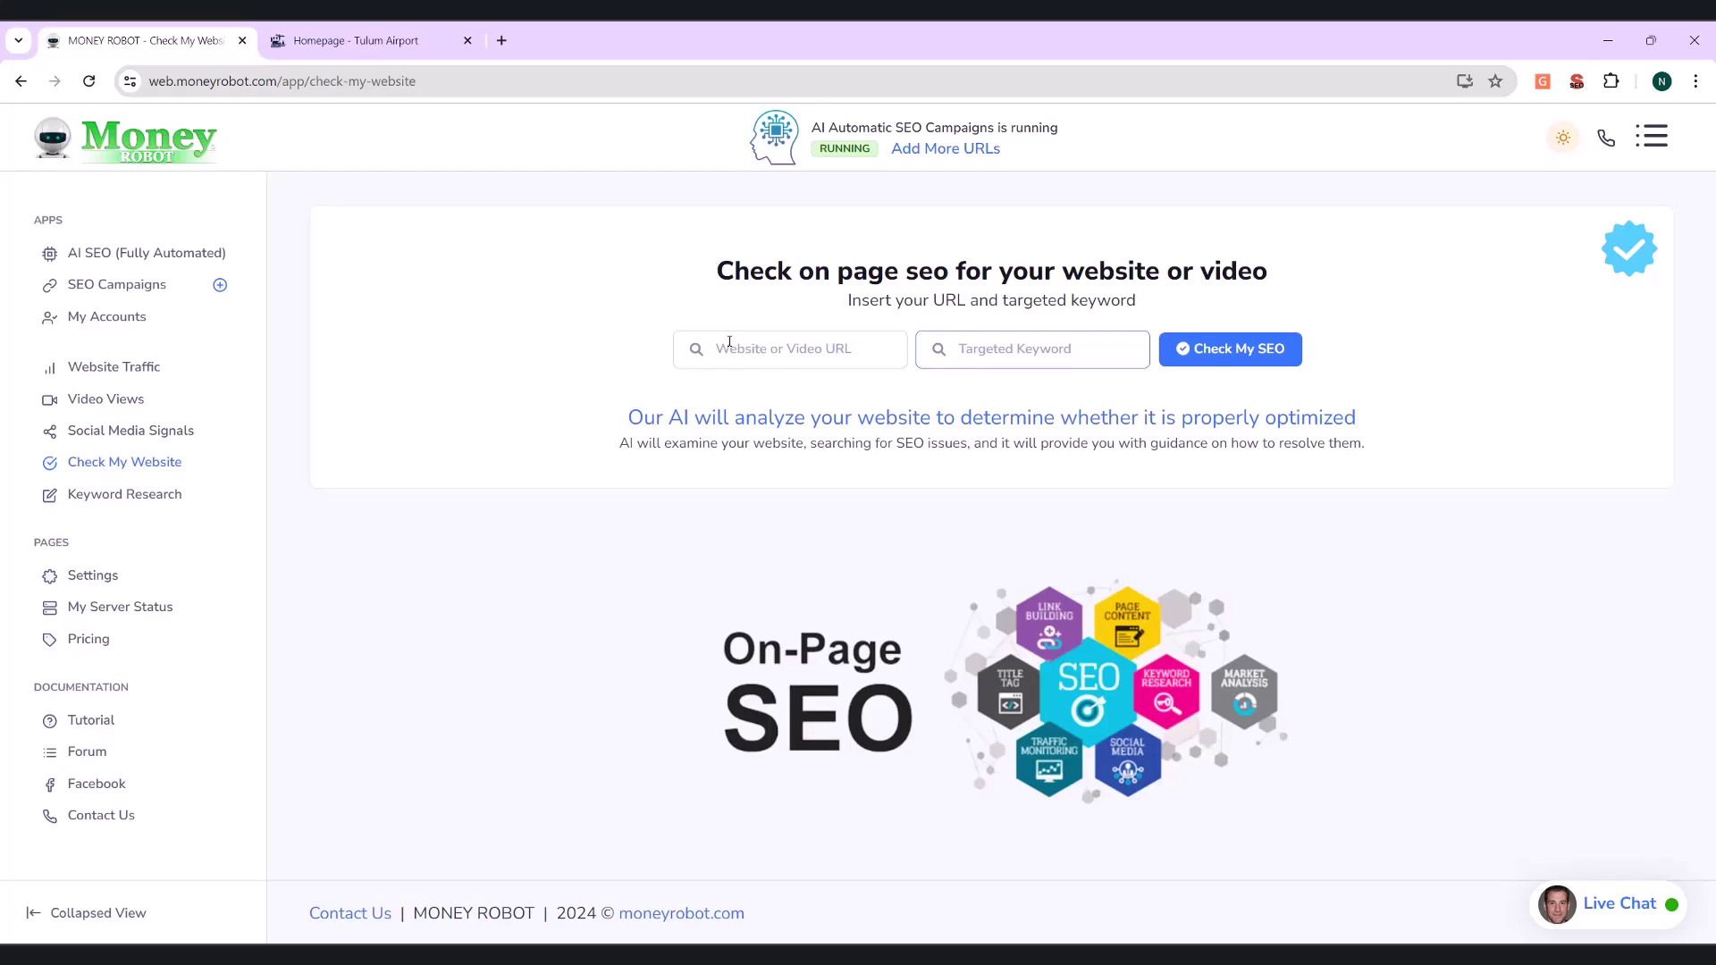
Research keywords related to "traslado Aeropuerto Tulum" and select all the resulting keywords
click(94, 497)
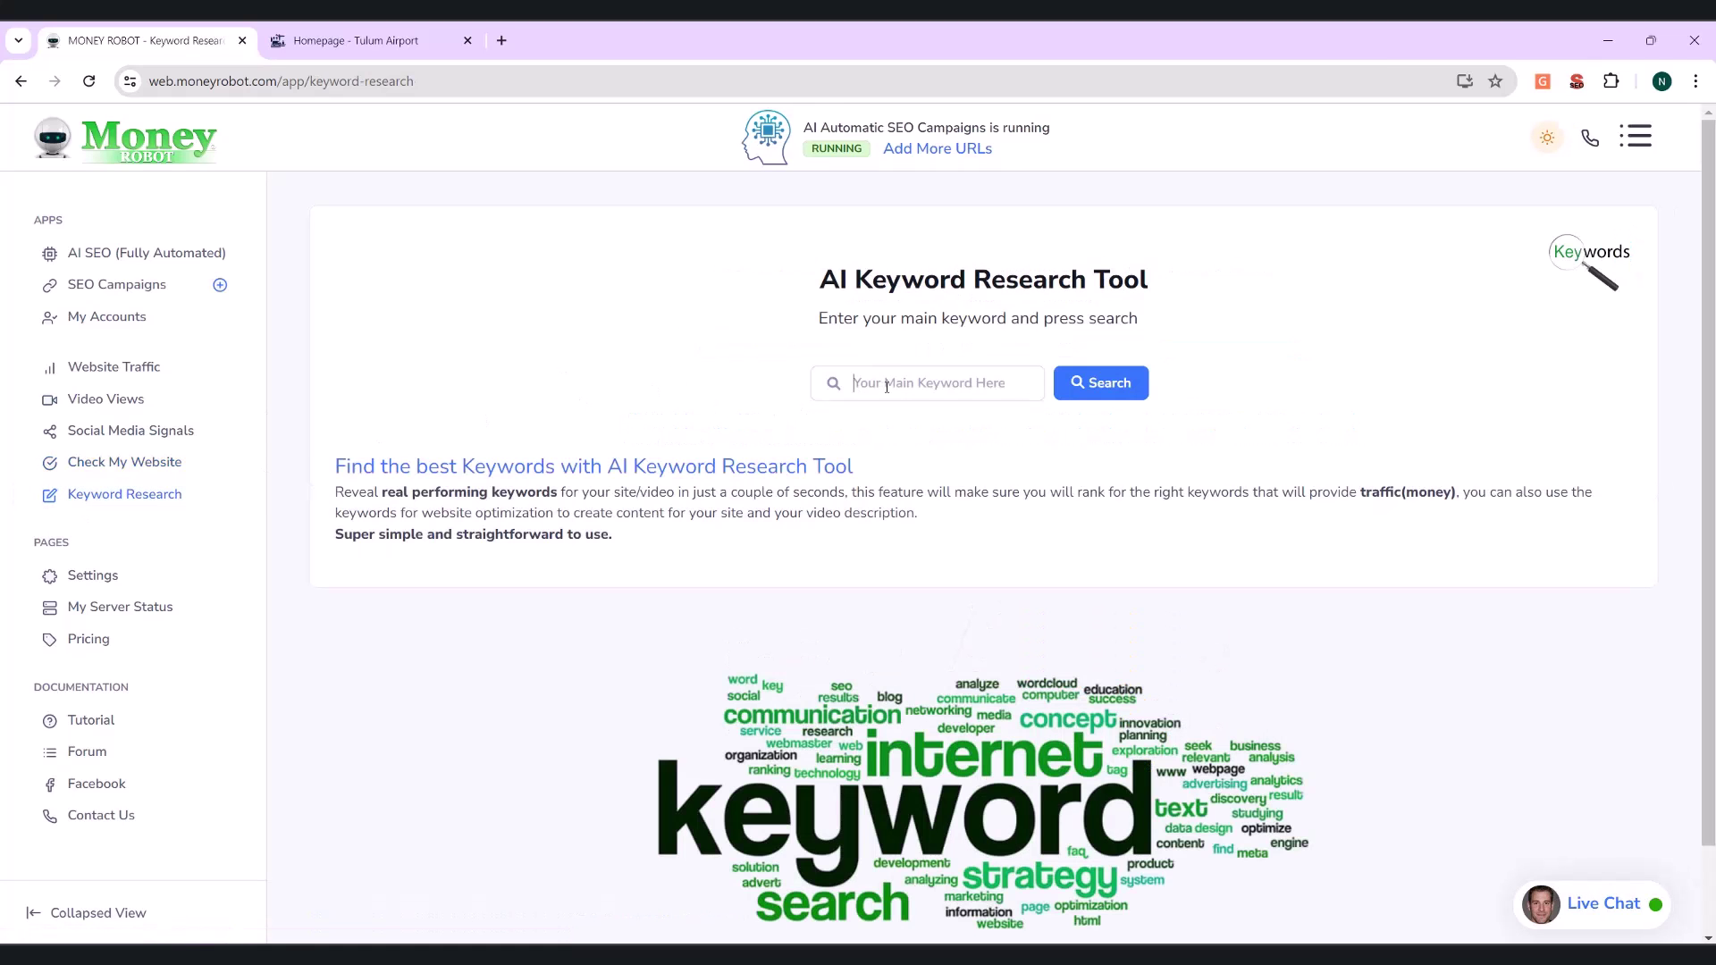
text(traslado Aeropuerto Tulum)
click(1077, 390)
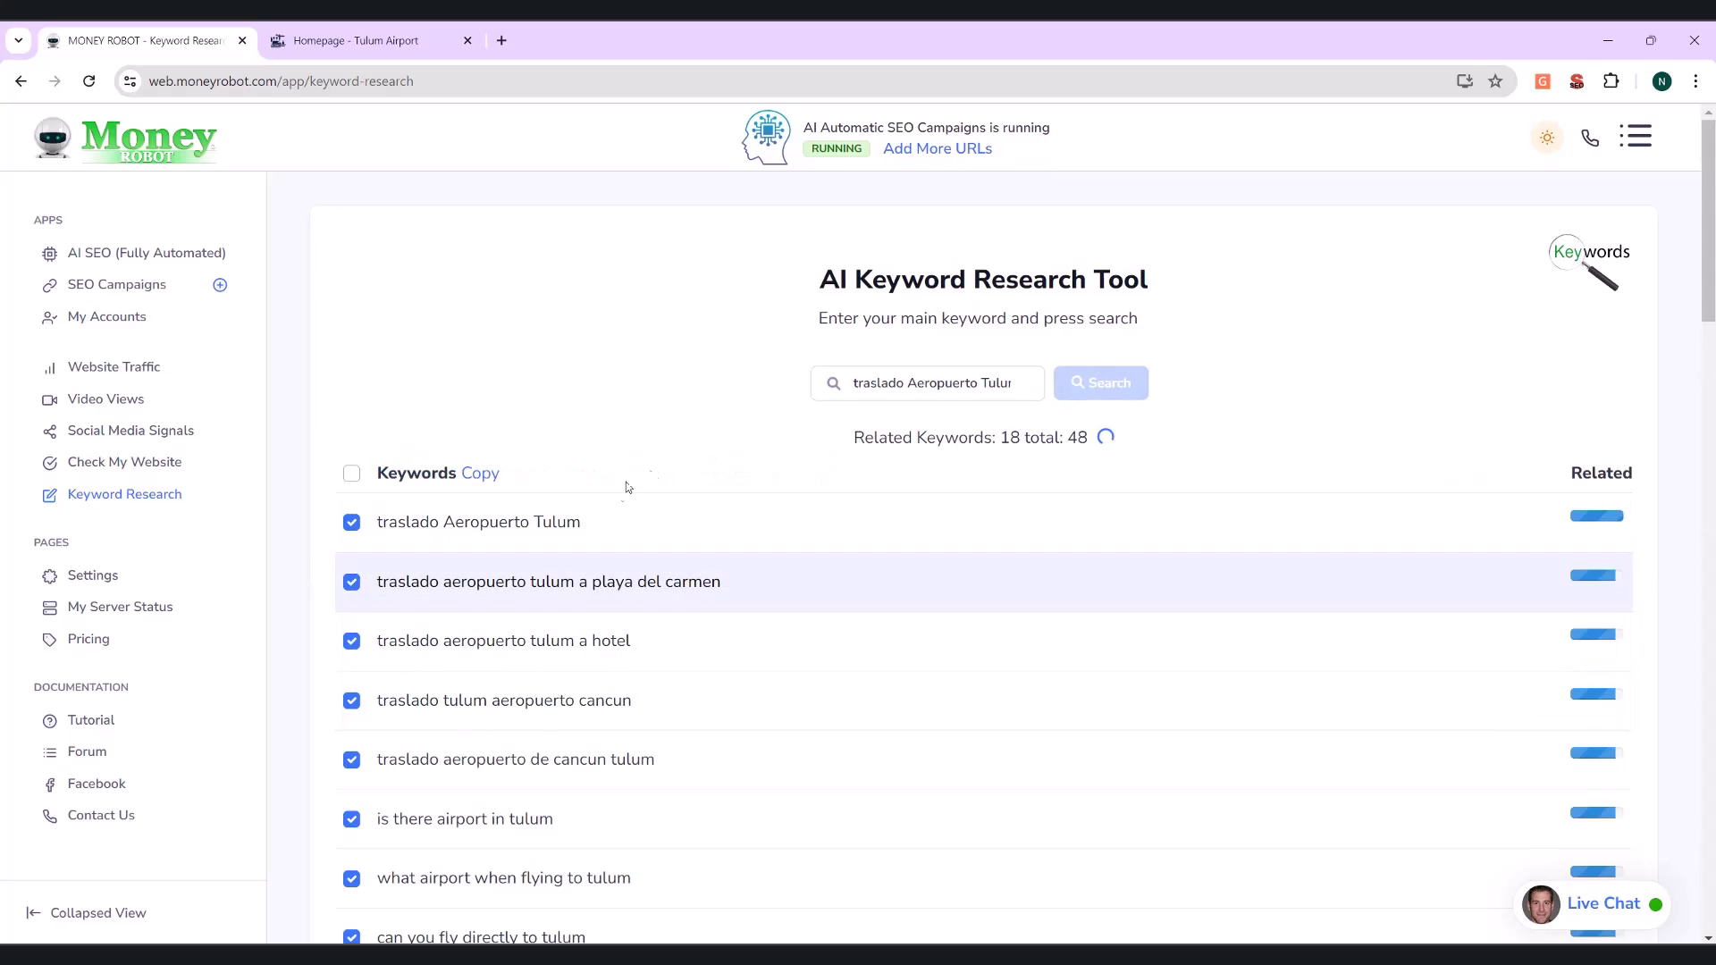
scroll(701, 751, down, 2)
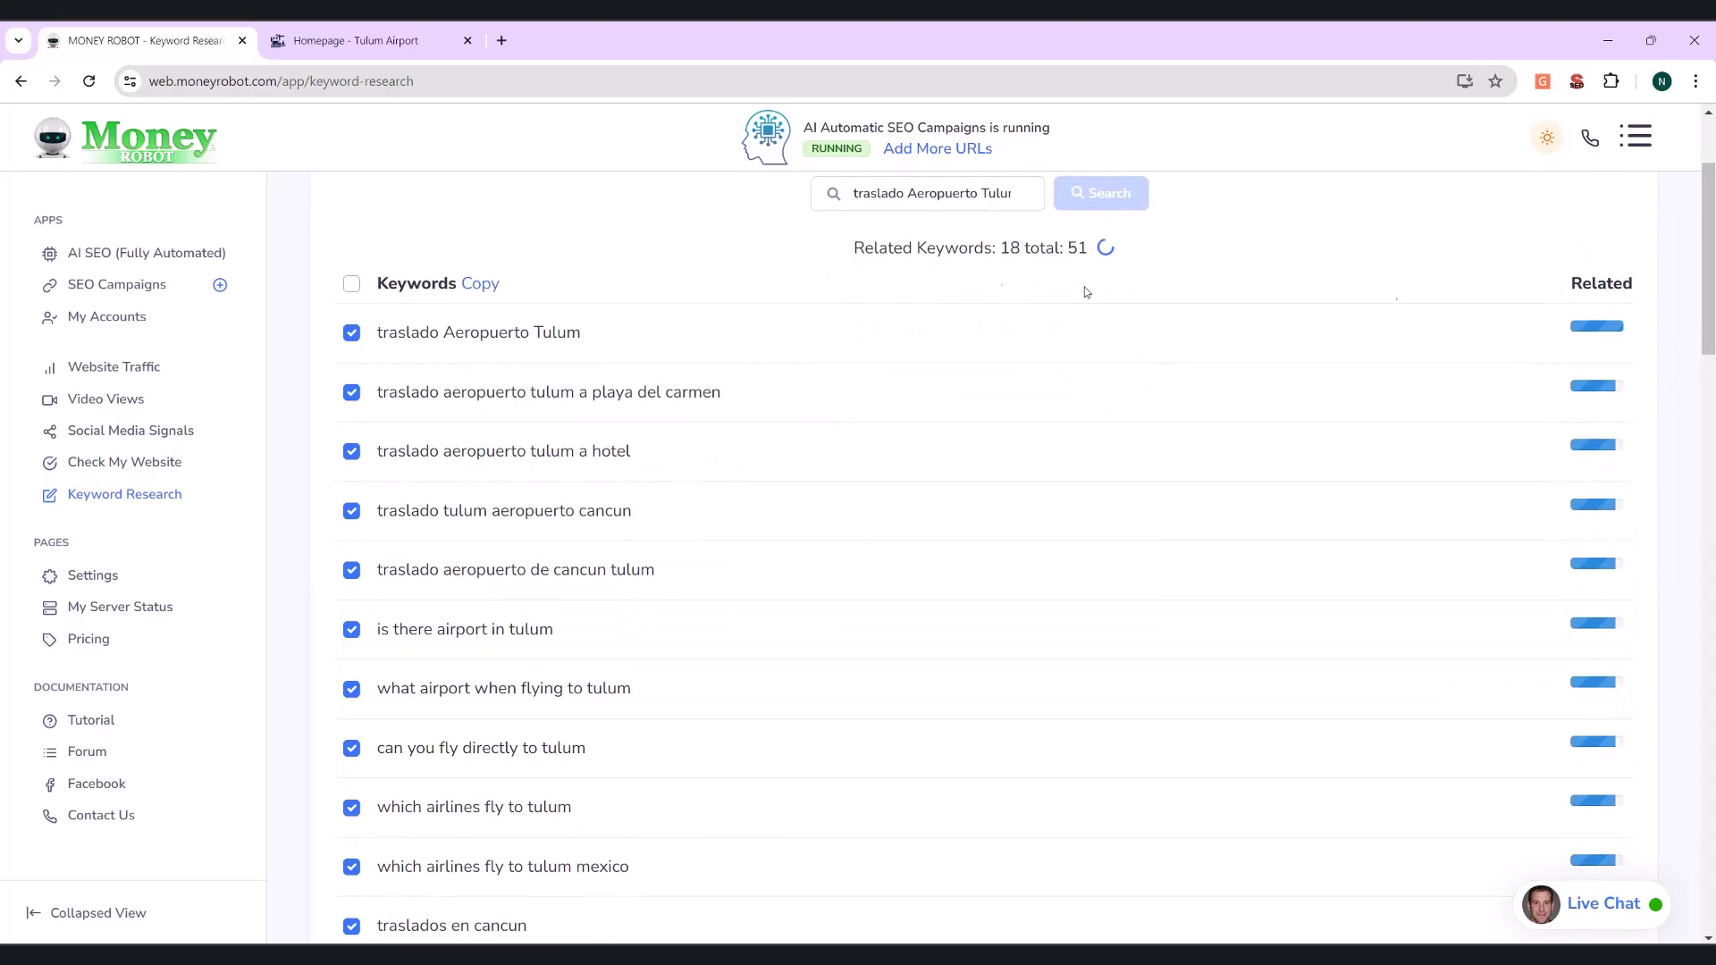
click(354, 285)
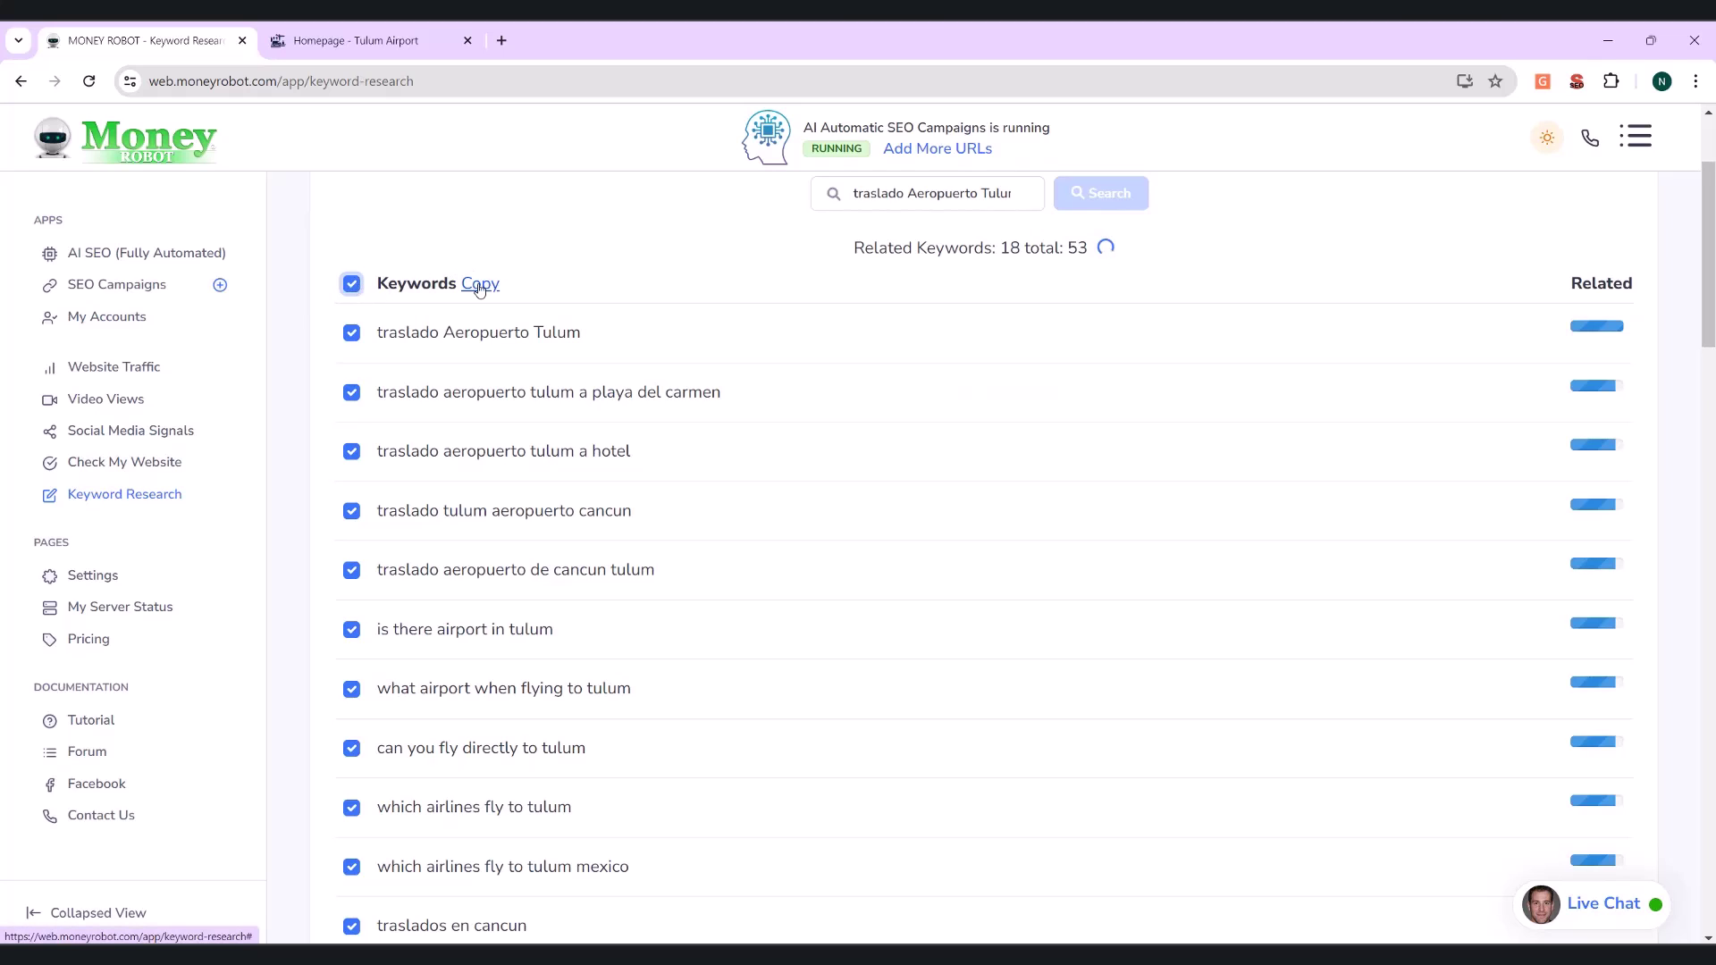
scroll(684, 539, up, 2)
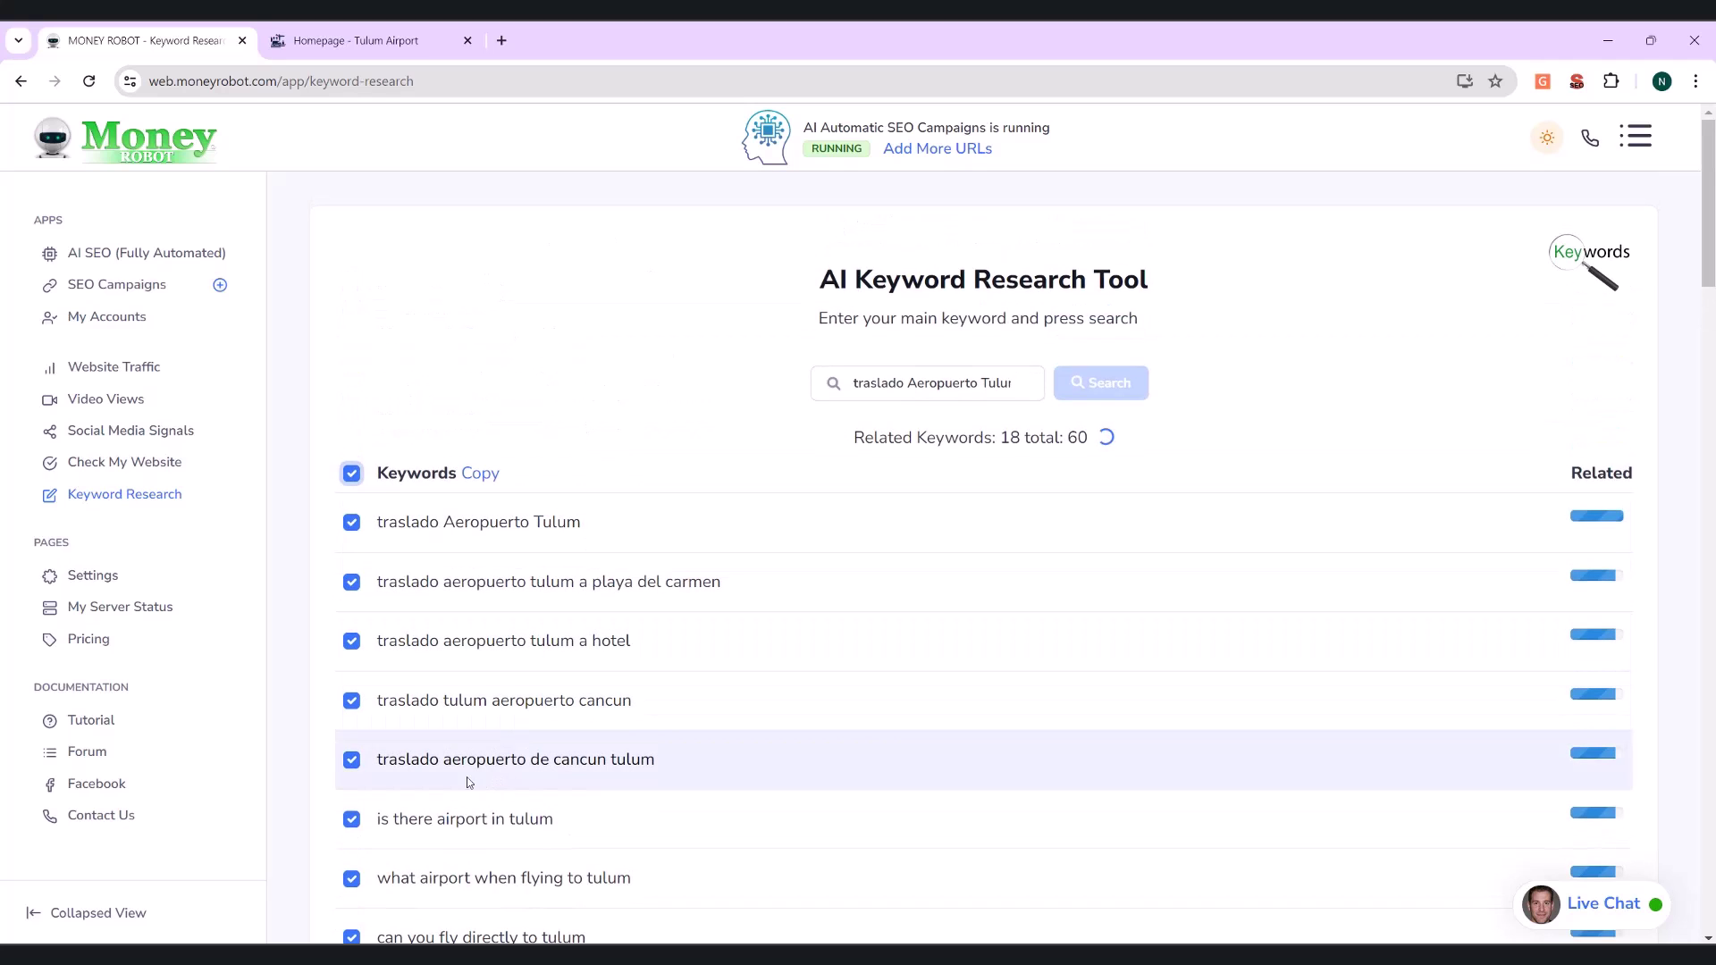
Set the article building language to English in the settings
click(96, 580)
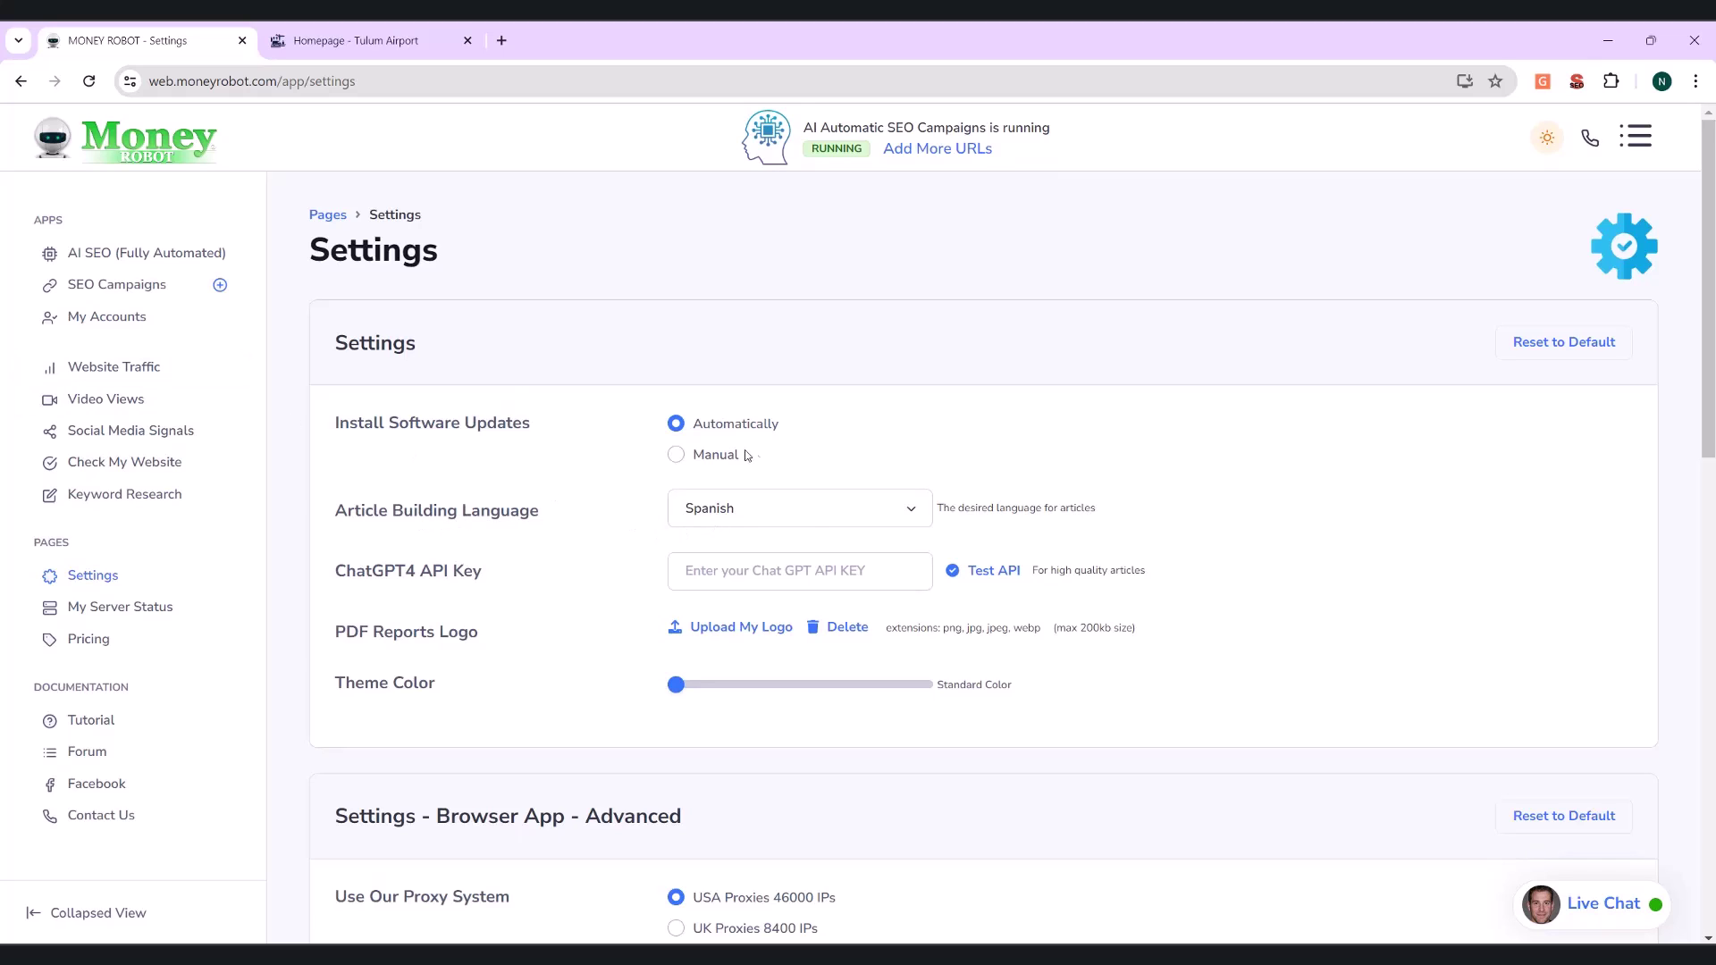
click(800, 517)
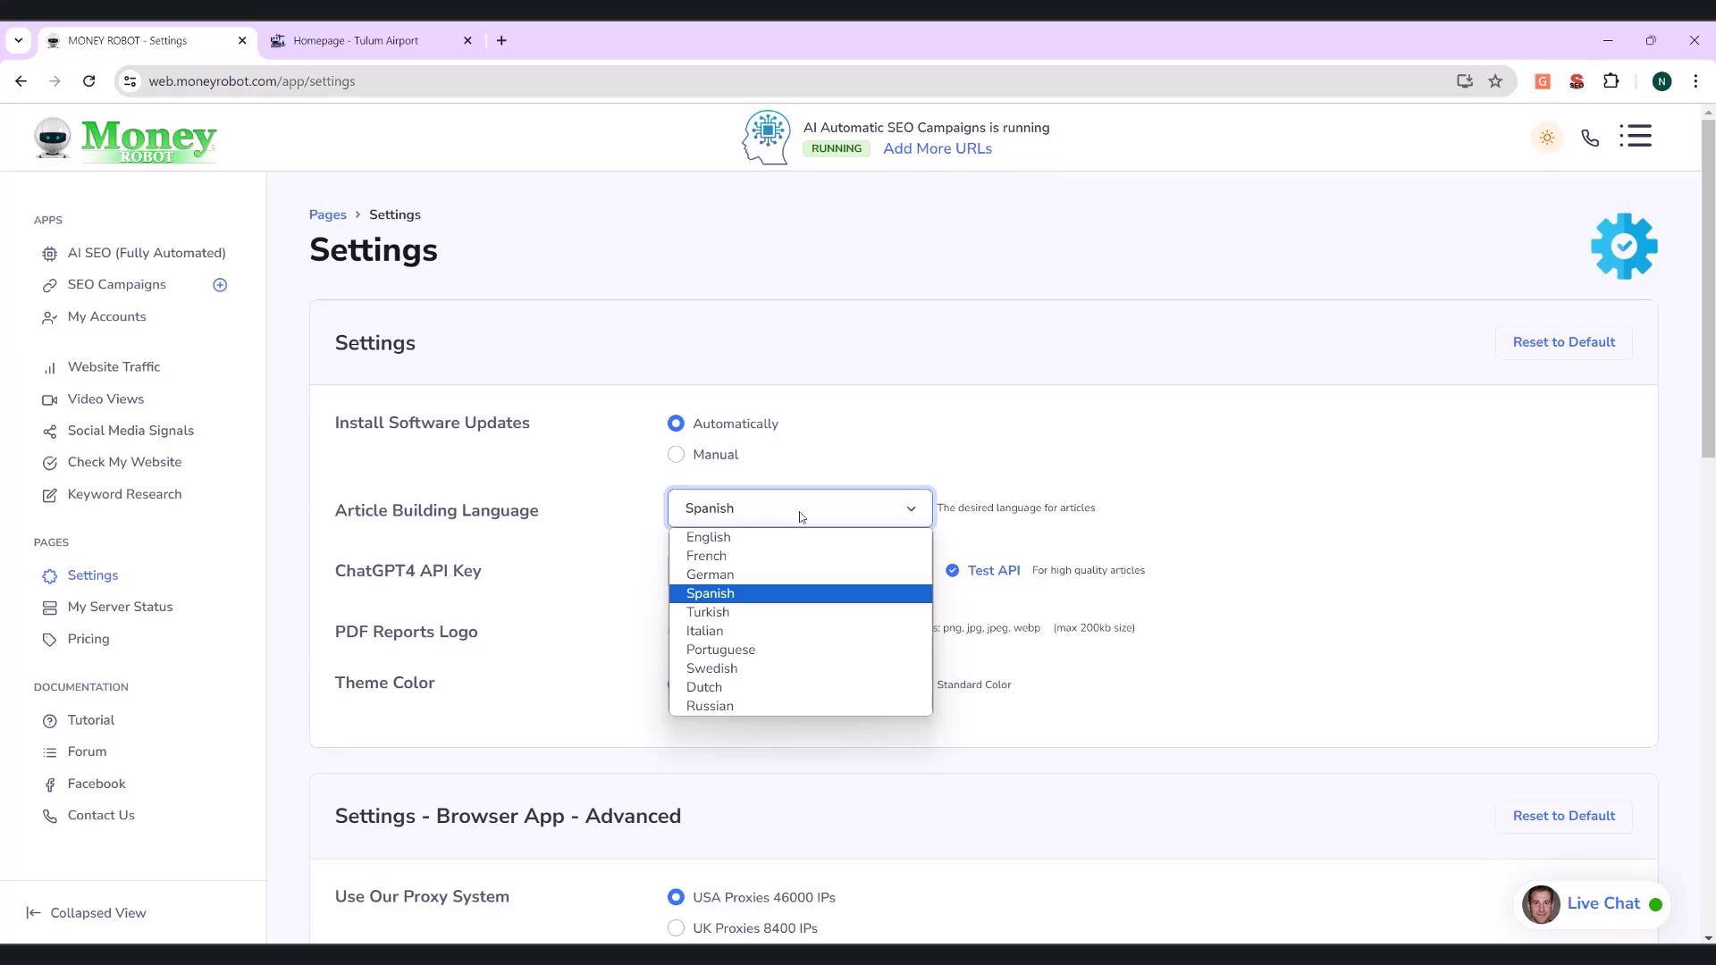
click(611, 520)
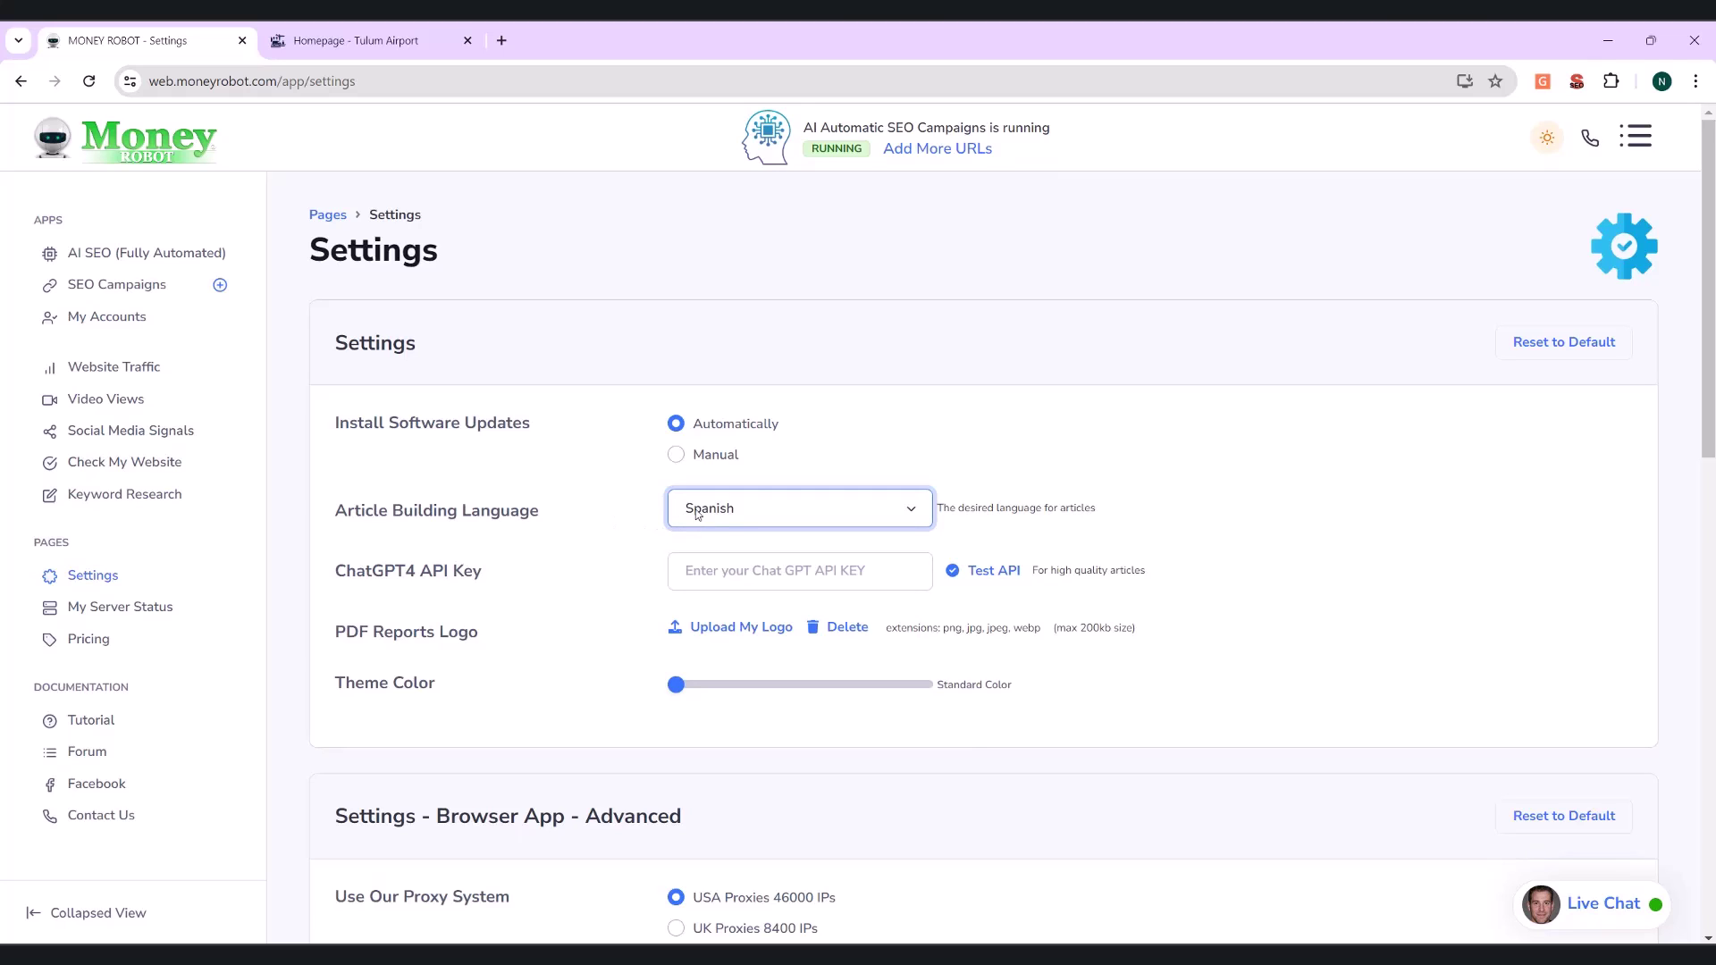
click(723, 513)
click(716, 536)
key(Tab)
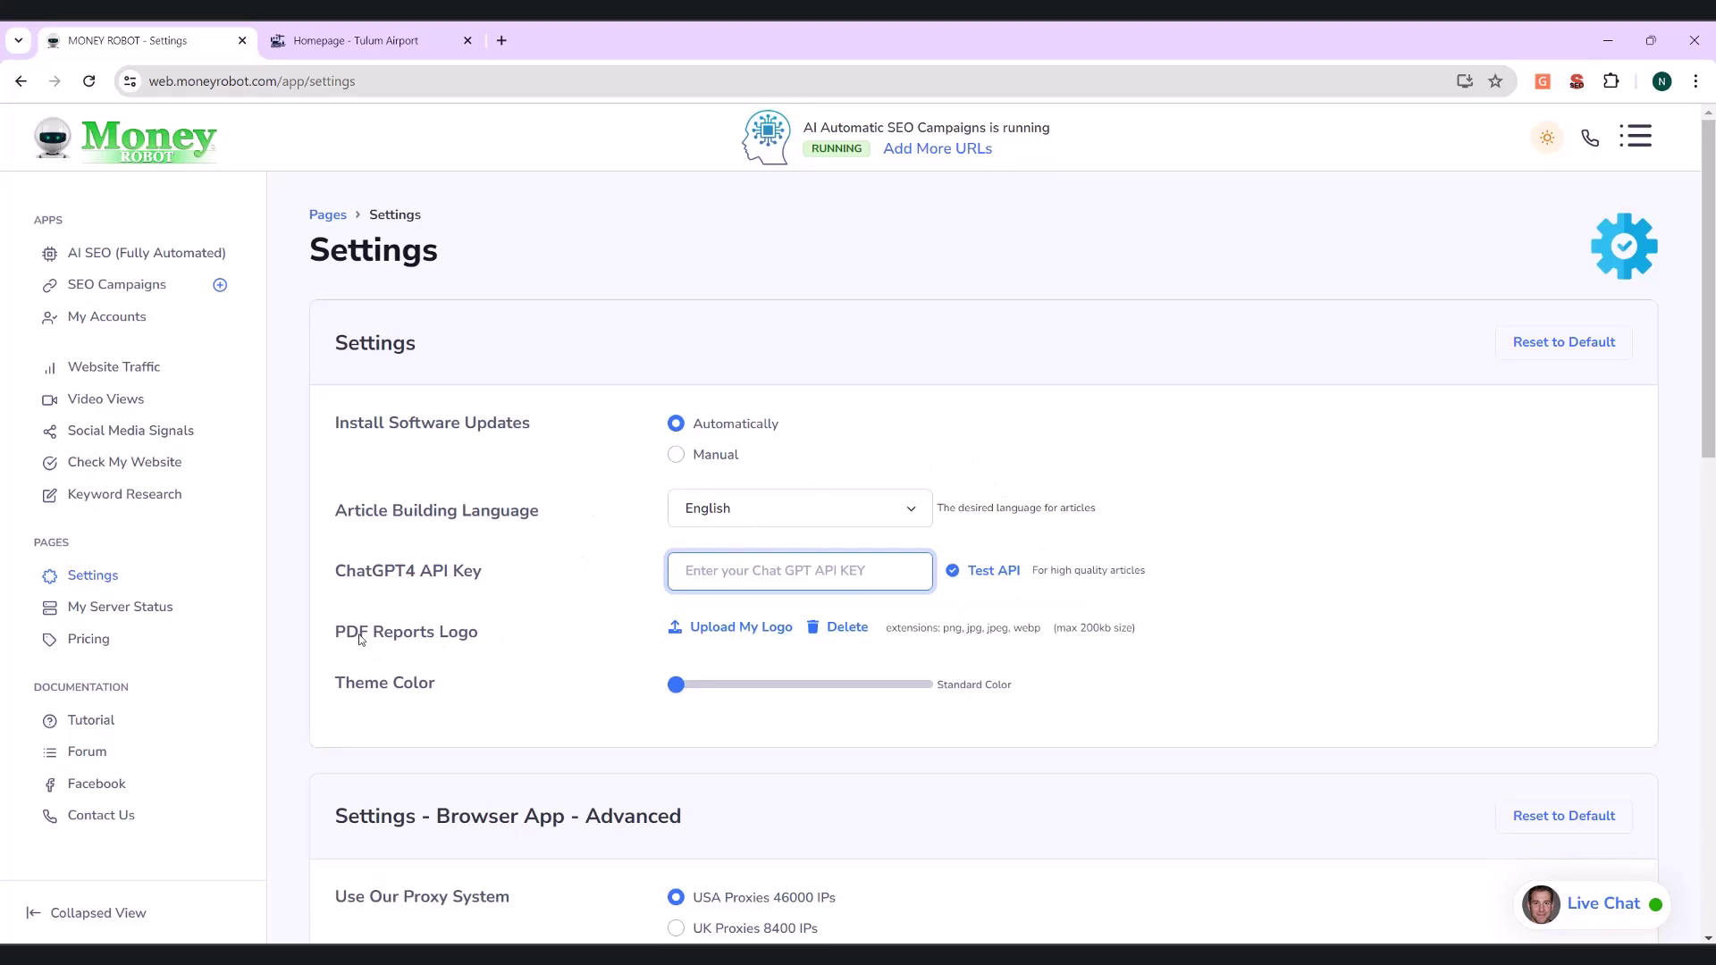
Inspect the PDF Reports Logo upload option without choosing a file
drag(341, 633, 468, 631)
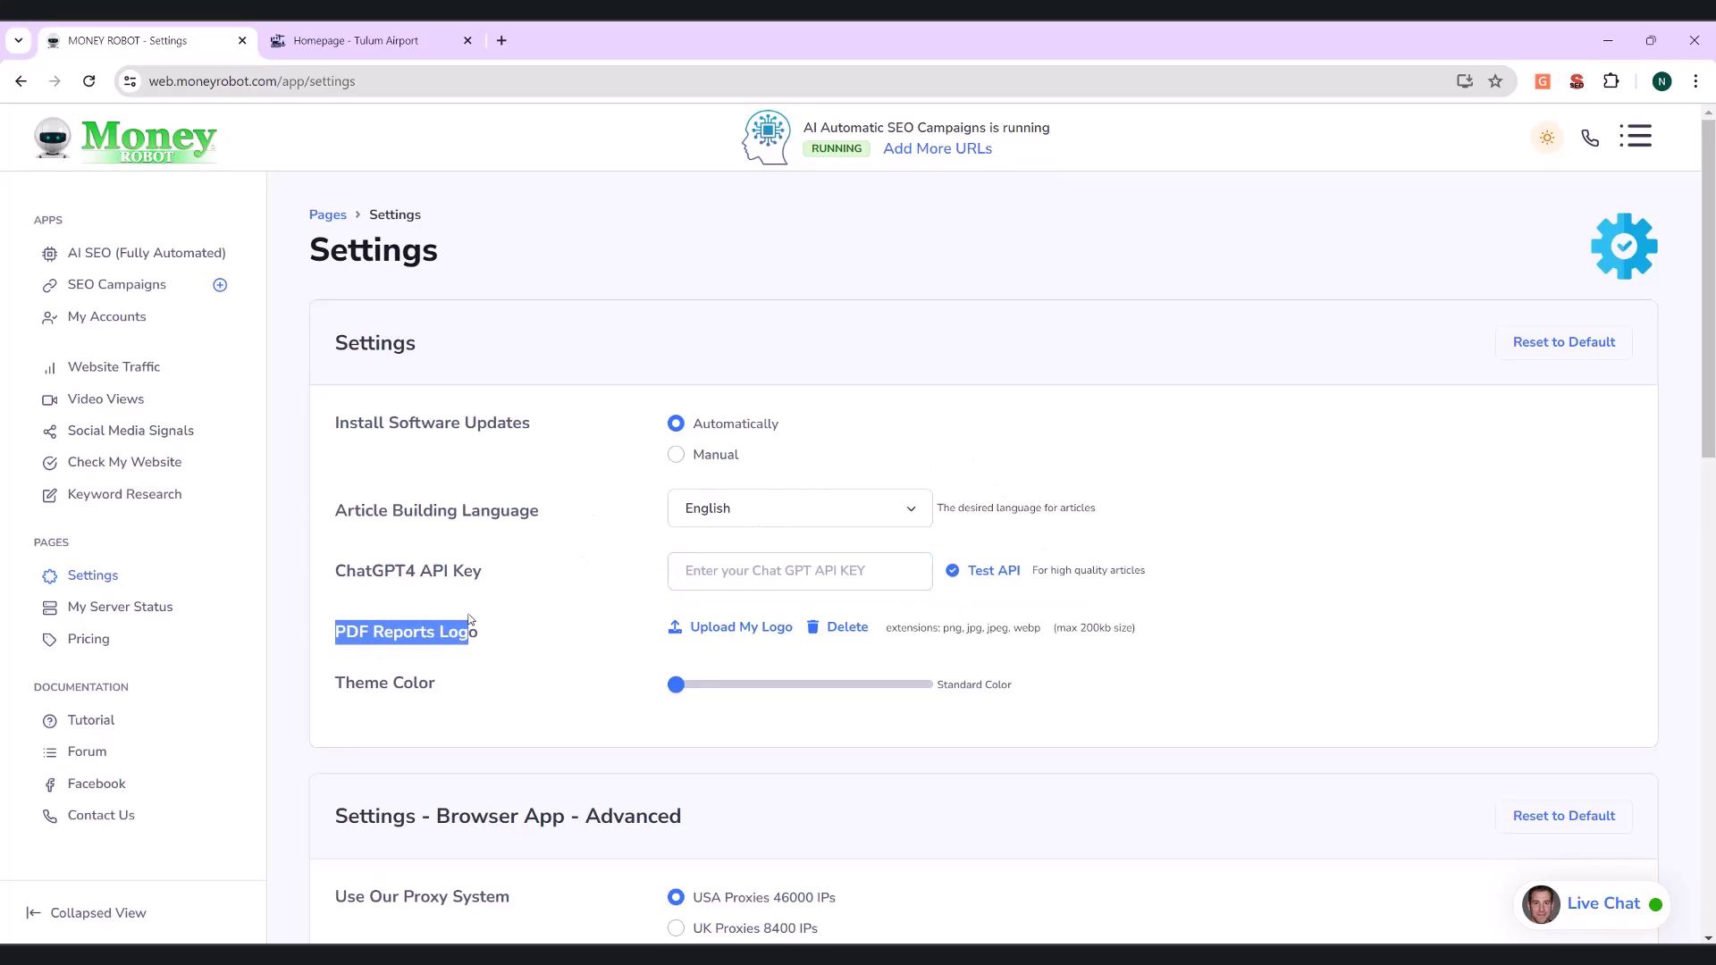
click(741, 628)
click(846, 34)
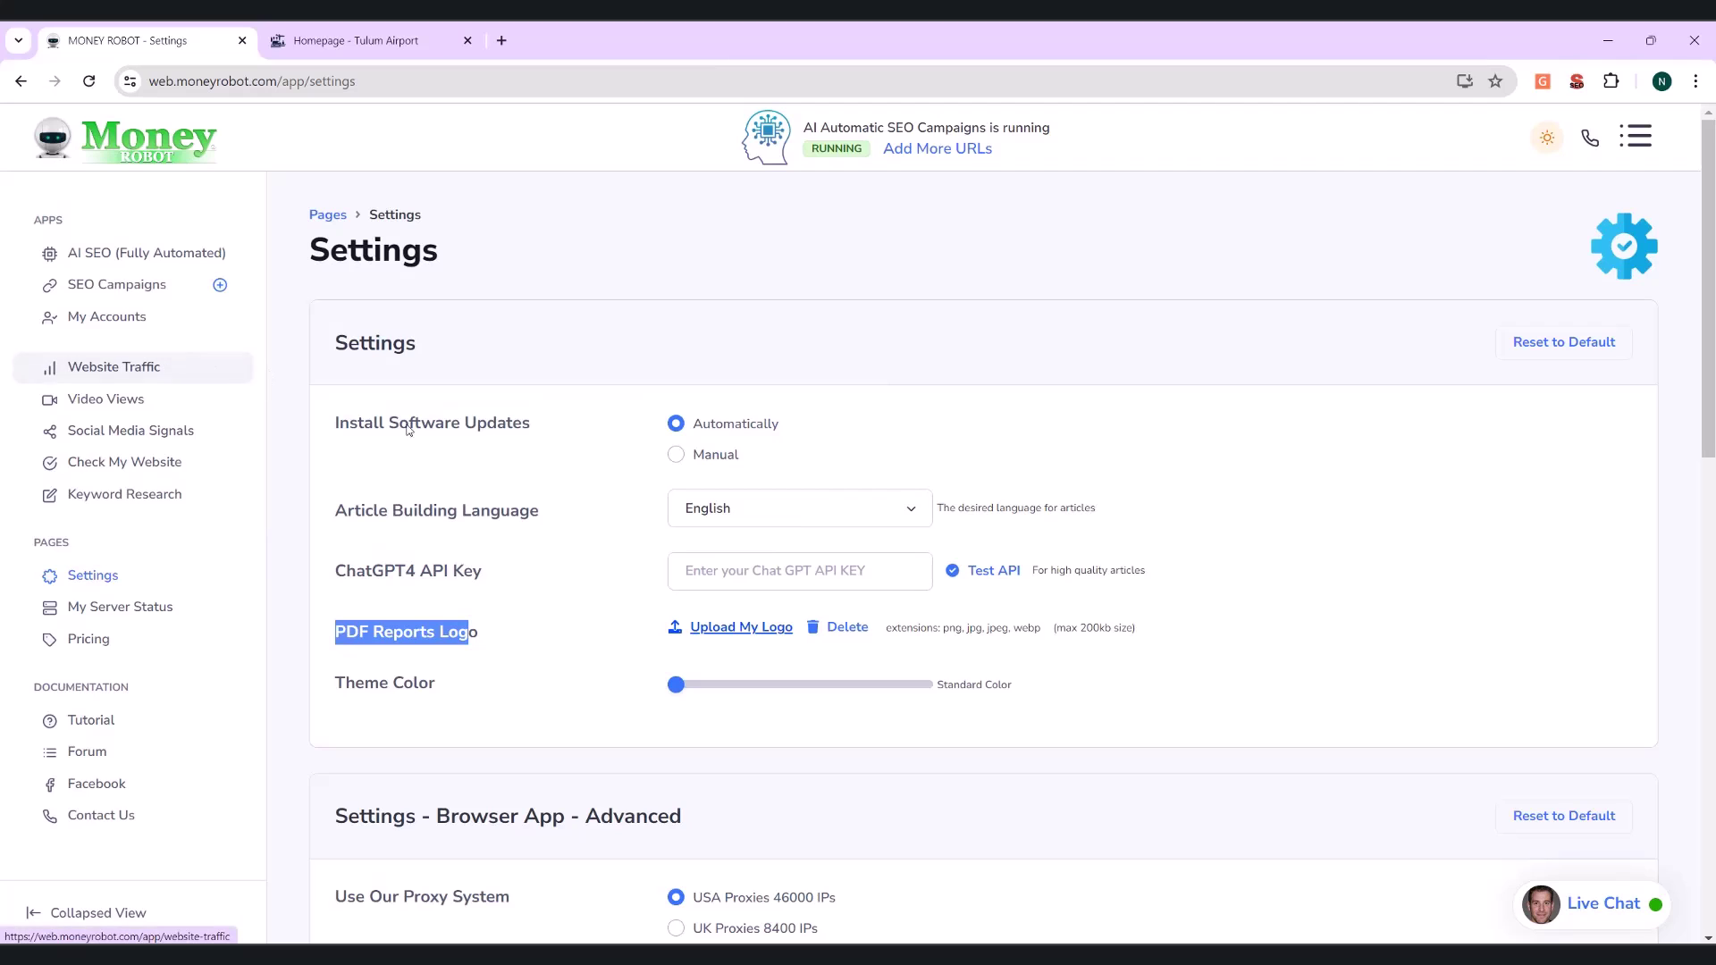
Examine the Tulum Airport2 campaign's PDF report options and its backlinks entry
click(153, 284)
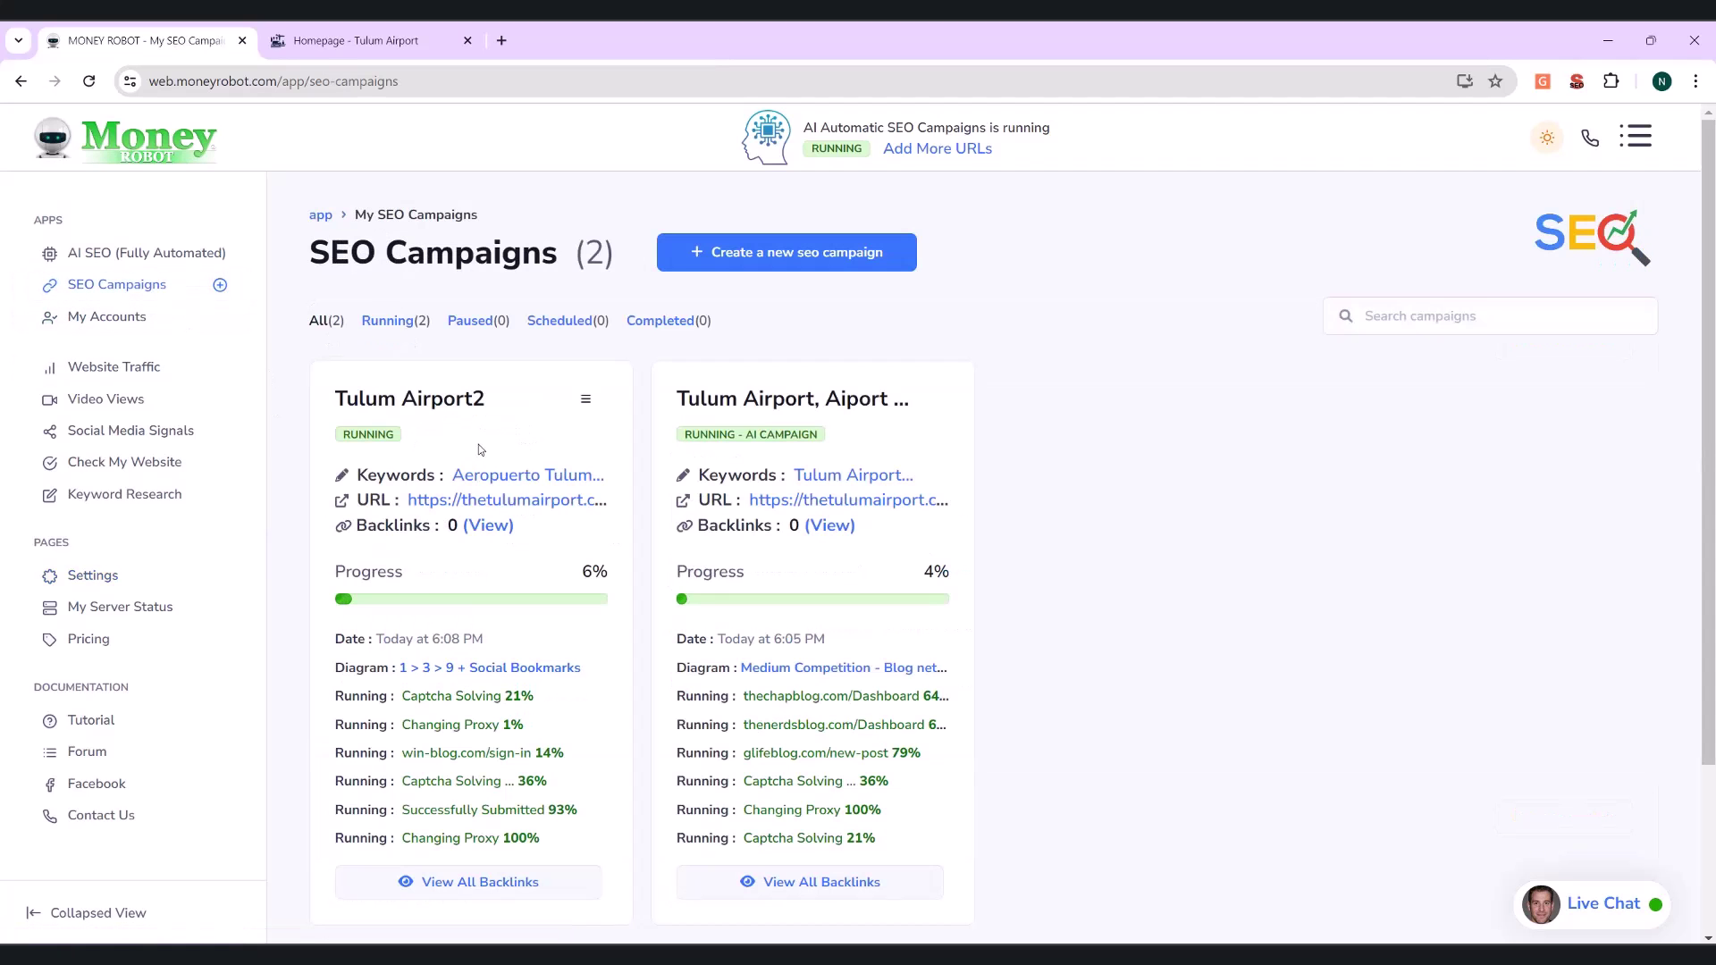
click(573, 402)
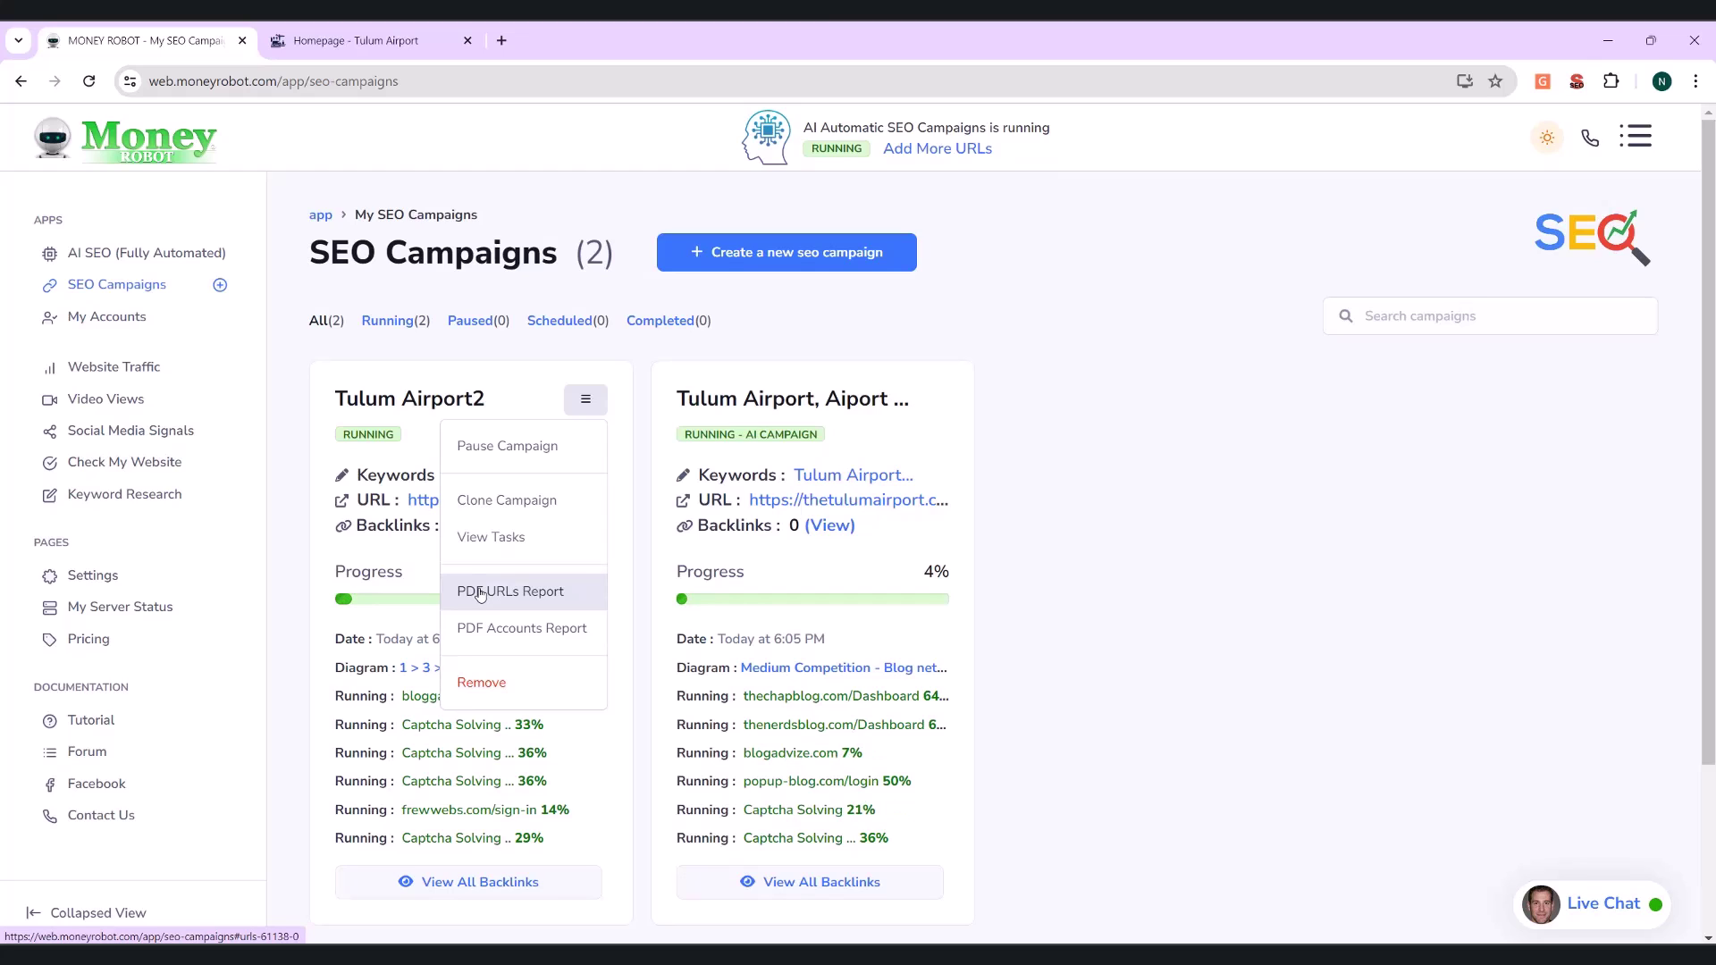
click(353, 532)
drag(356, 527, 434, 525)
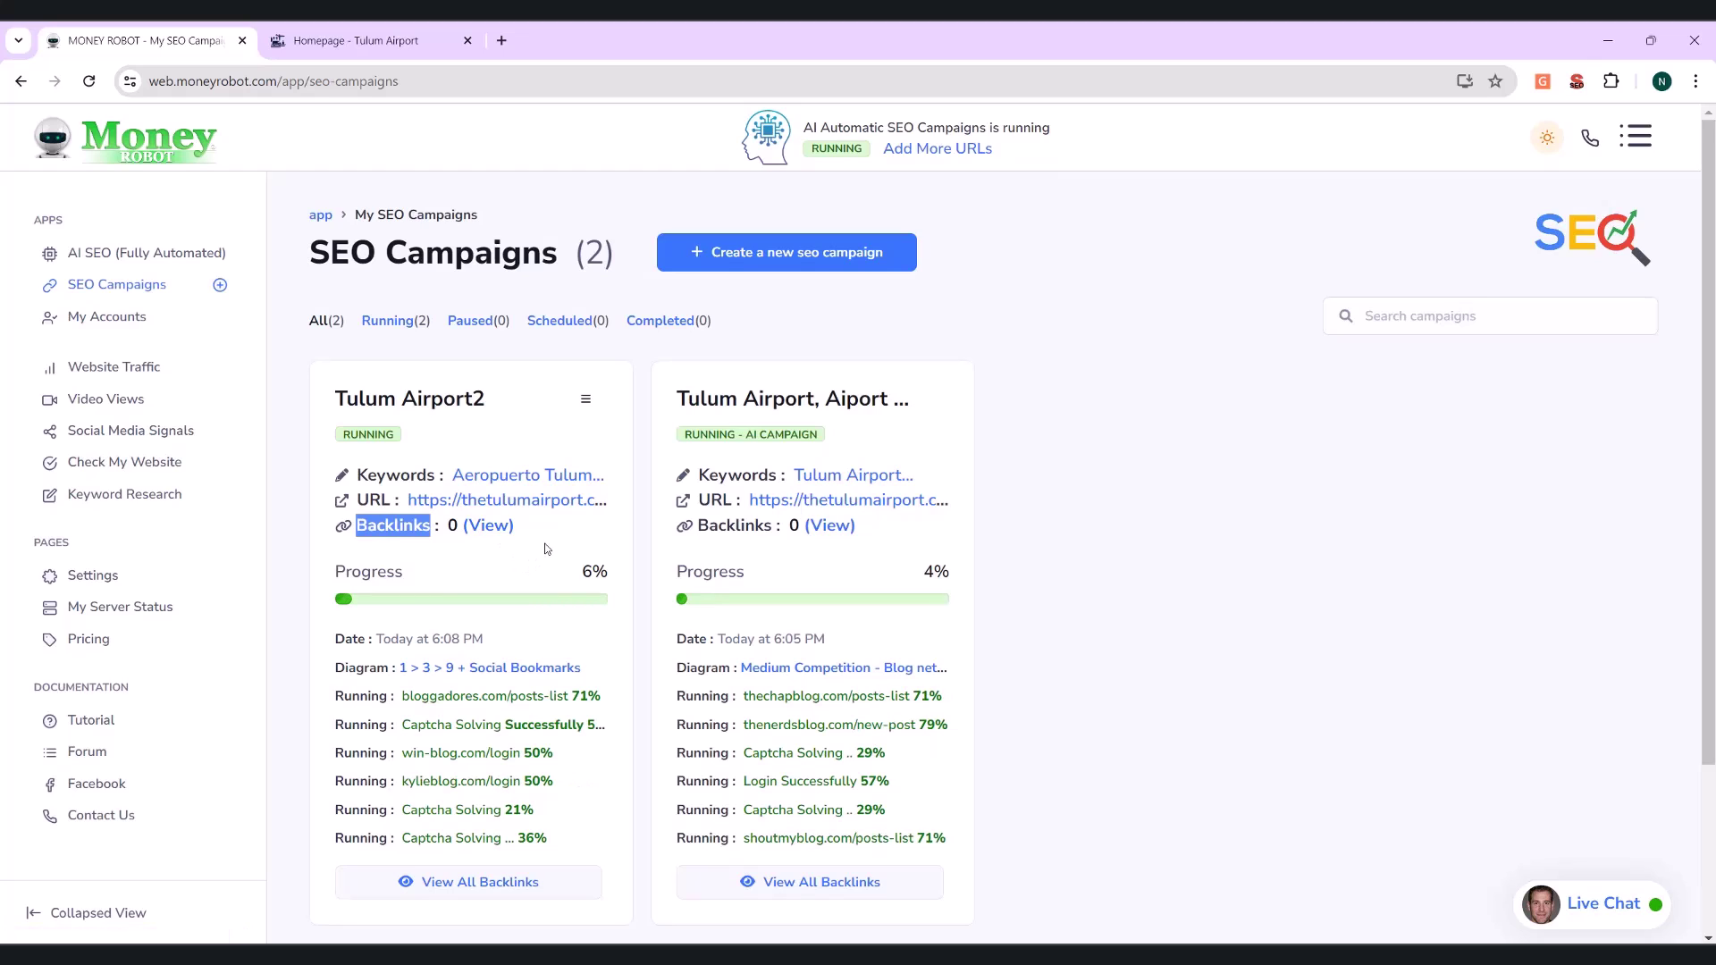
Set Simultaneous Threads to 34 in the advanced browser app settings
click(87, 575)
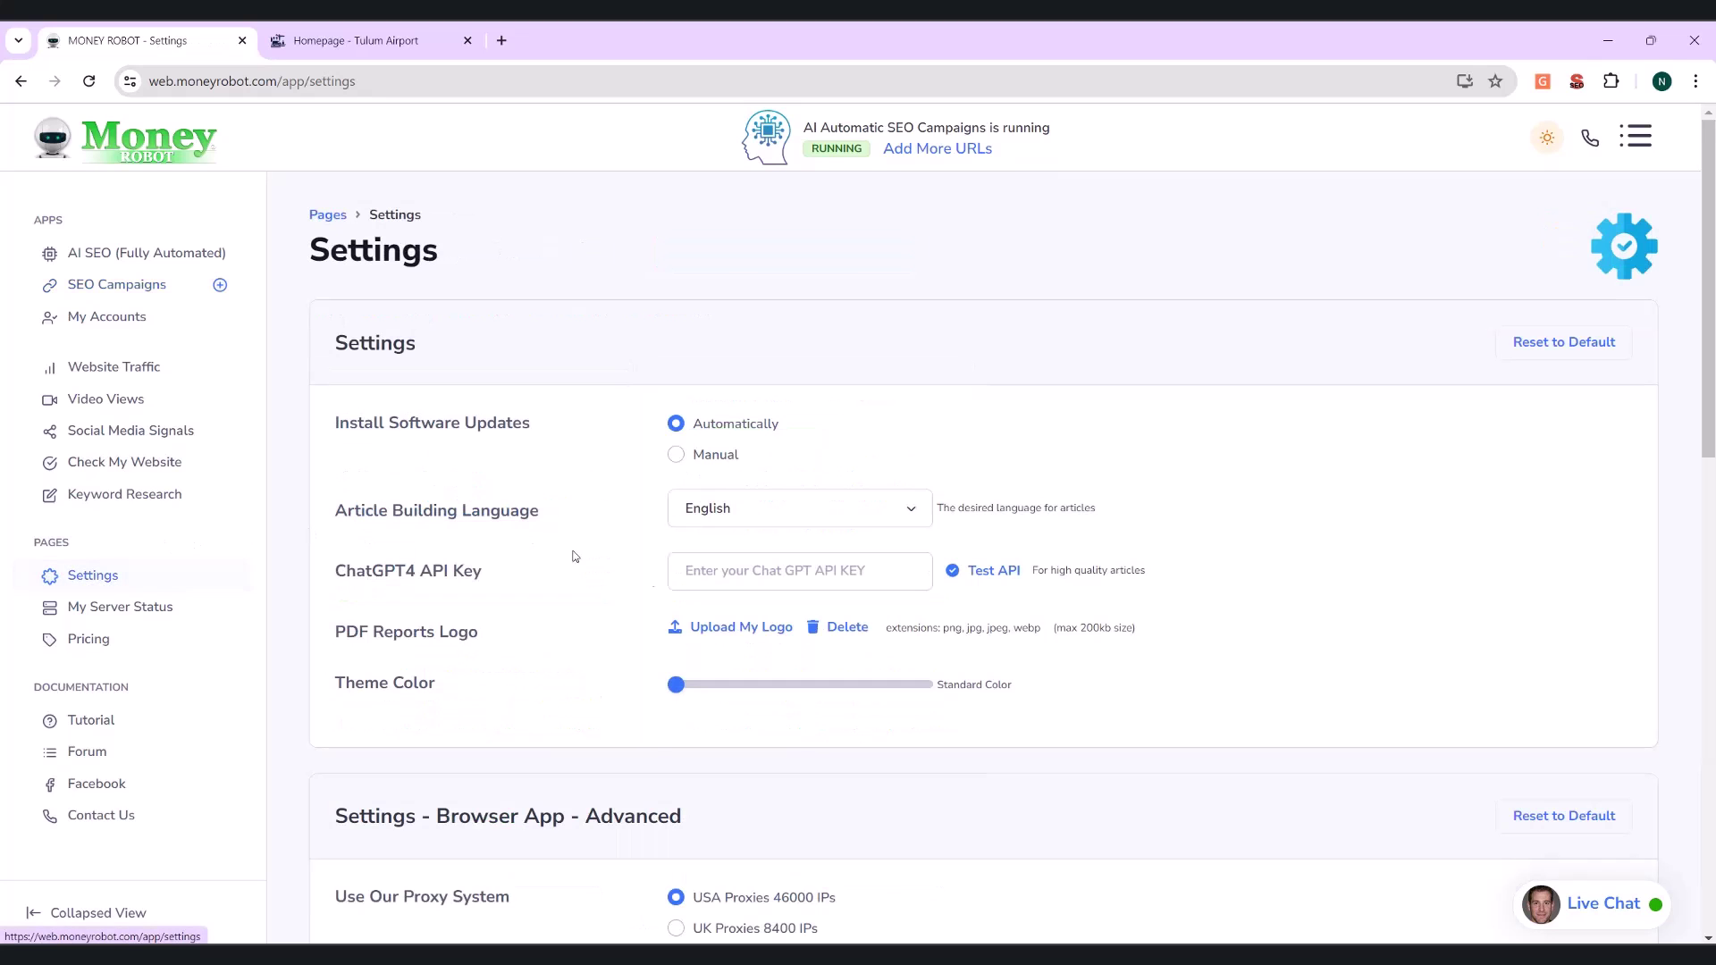
scroll(607, 572, down, 5)
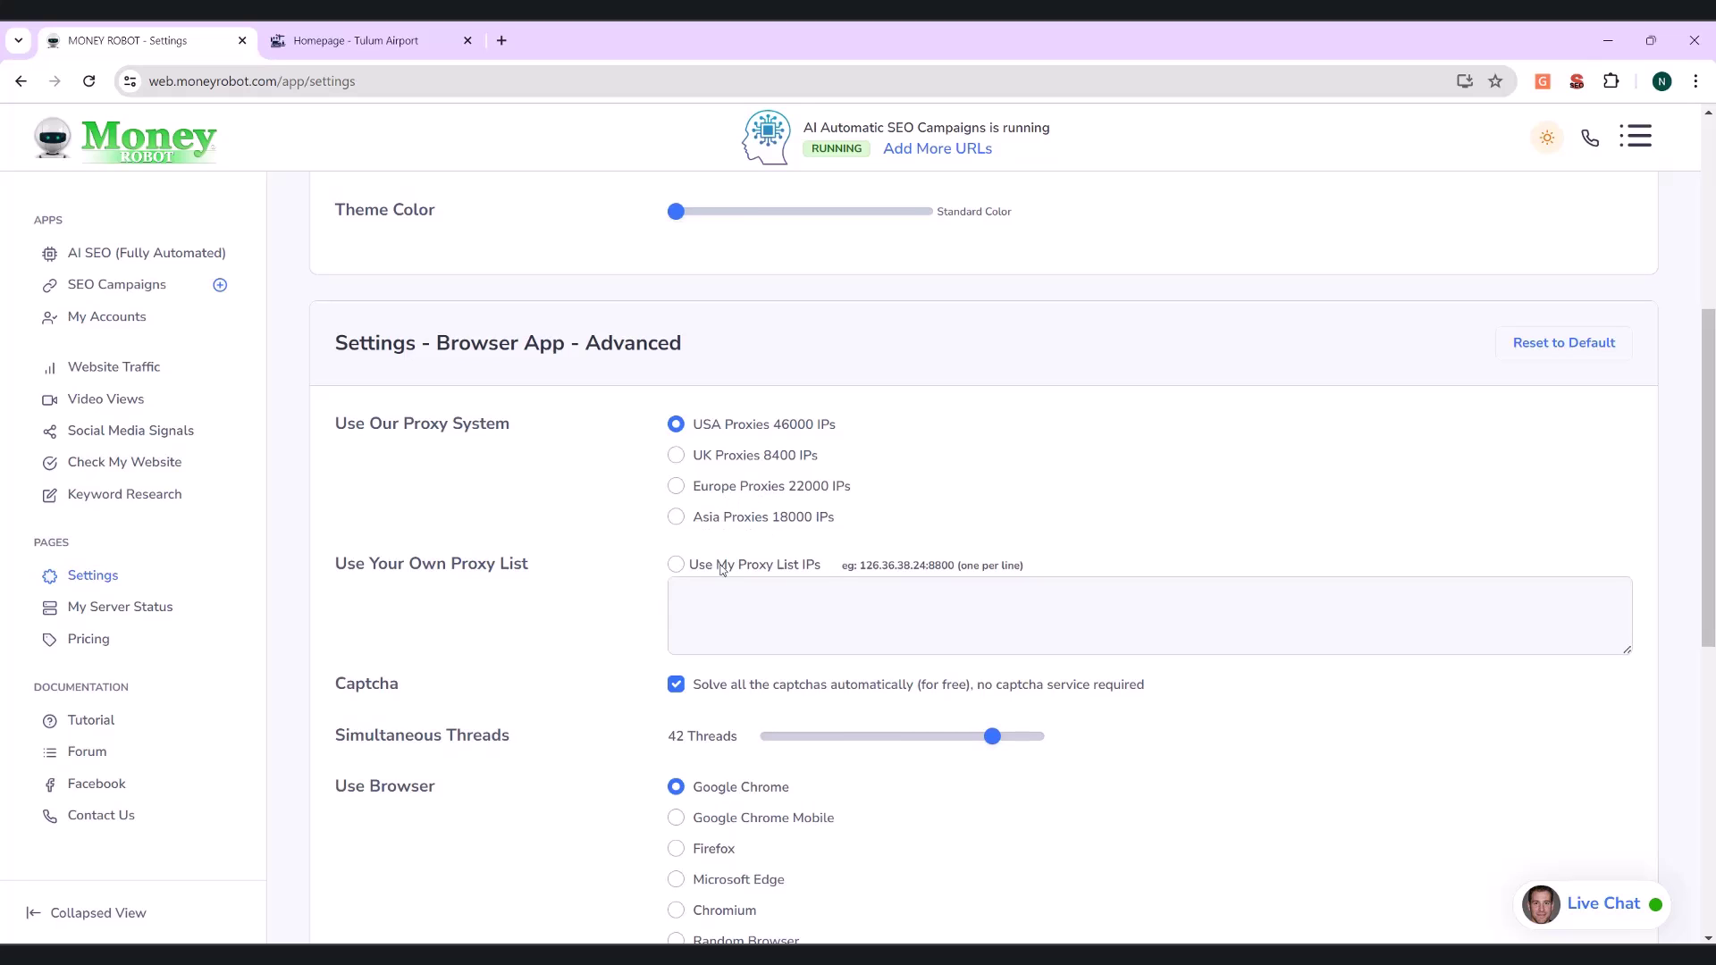
scroll(626, 572, down, 3)
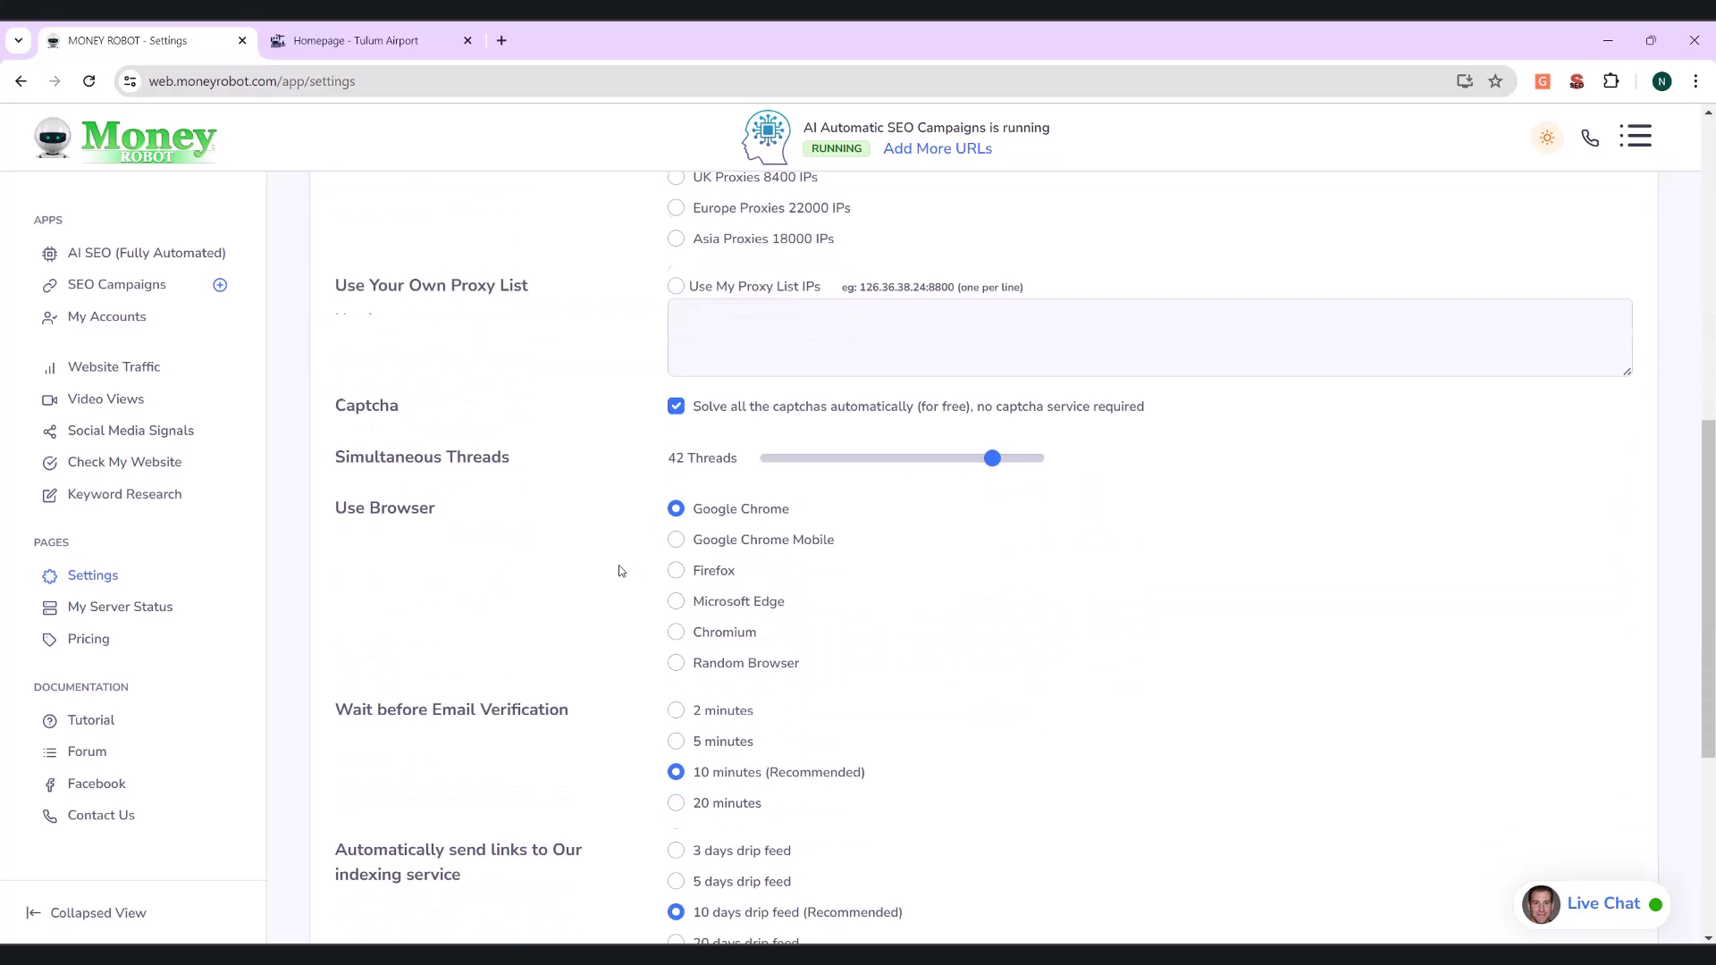
drag(989, 463, 947, 463)
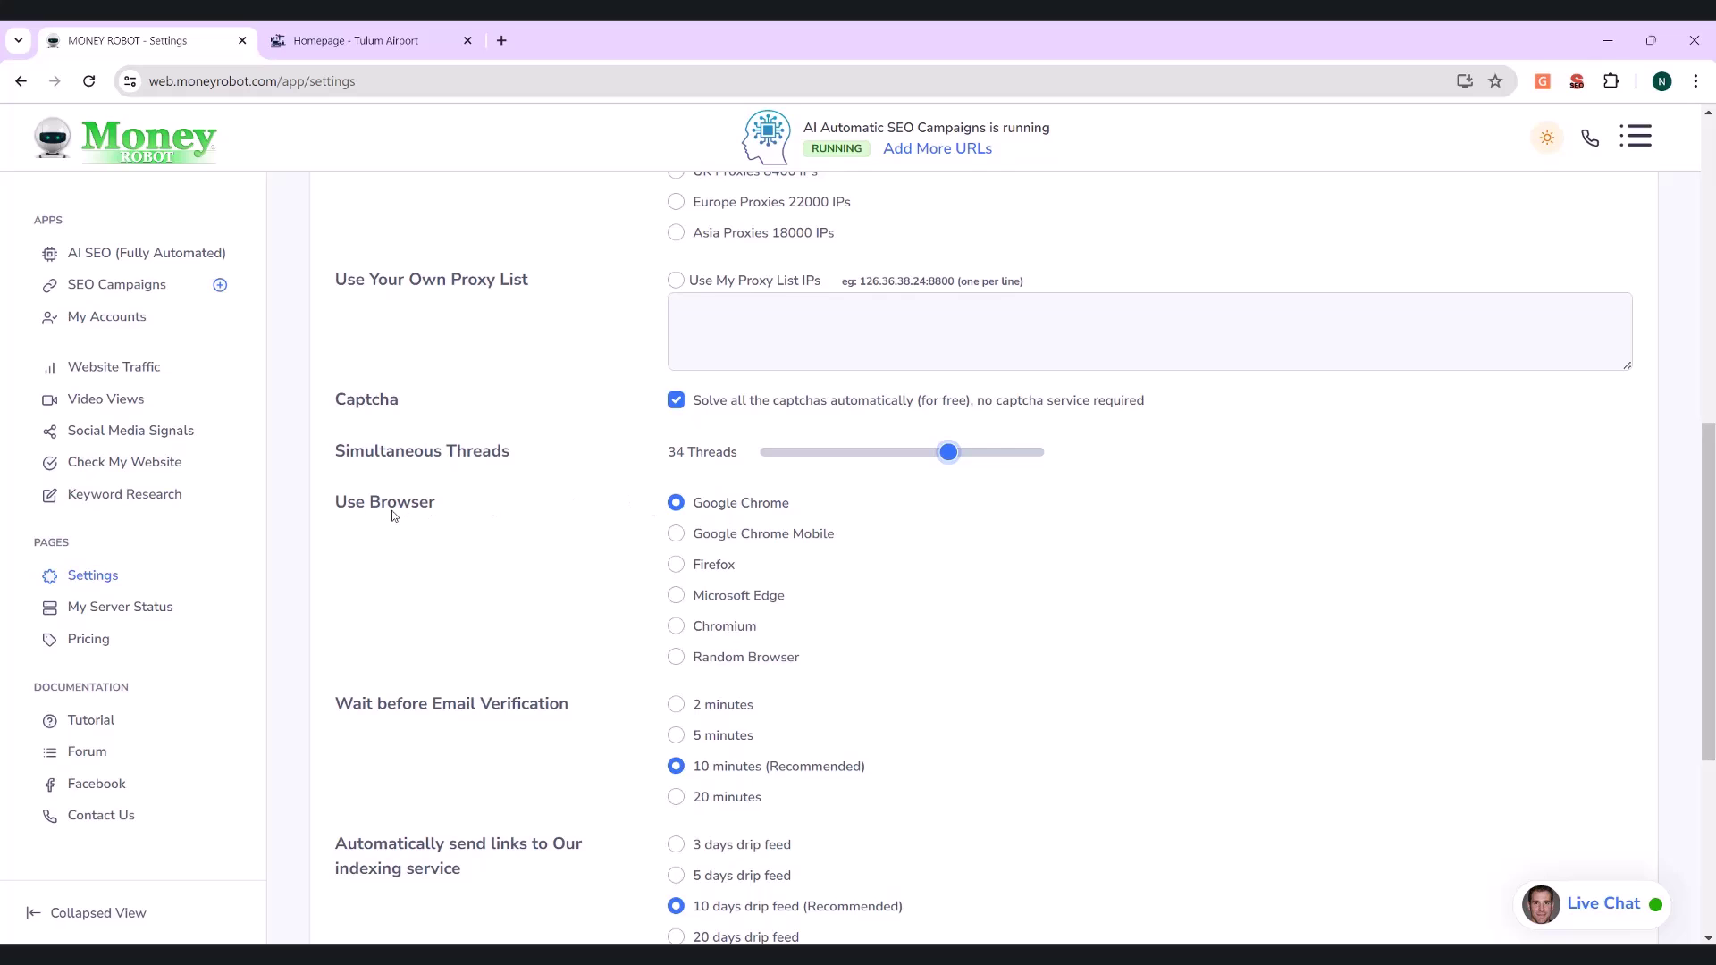
Review the remaining advanced settings for browser, email verification wait, link indexing, page load timeout and process retries
scroll(575, 593, down, 2)
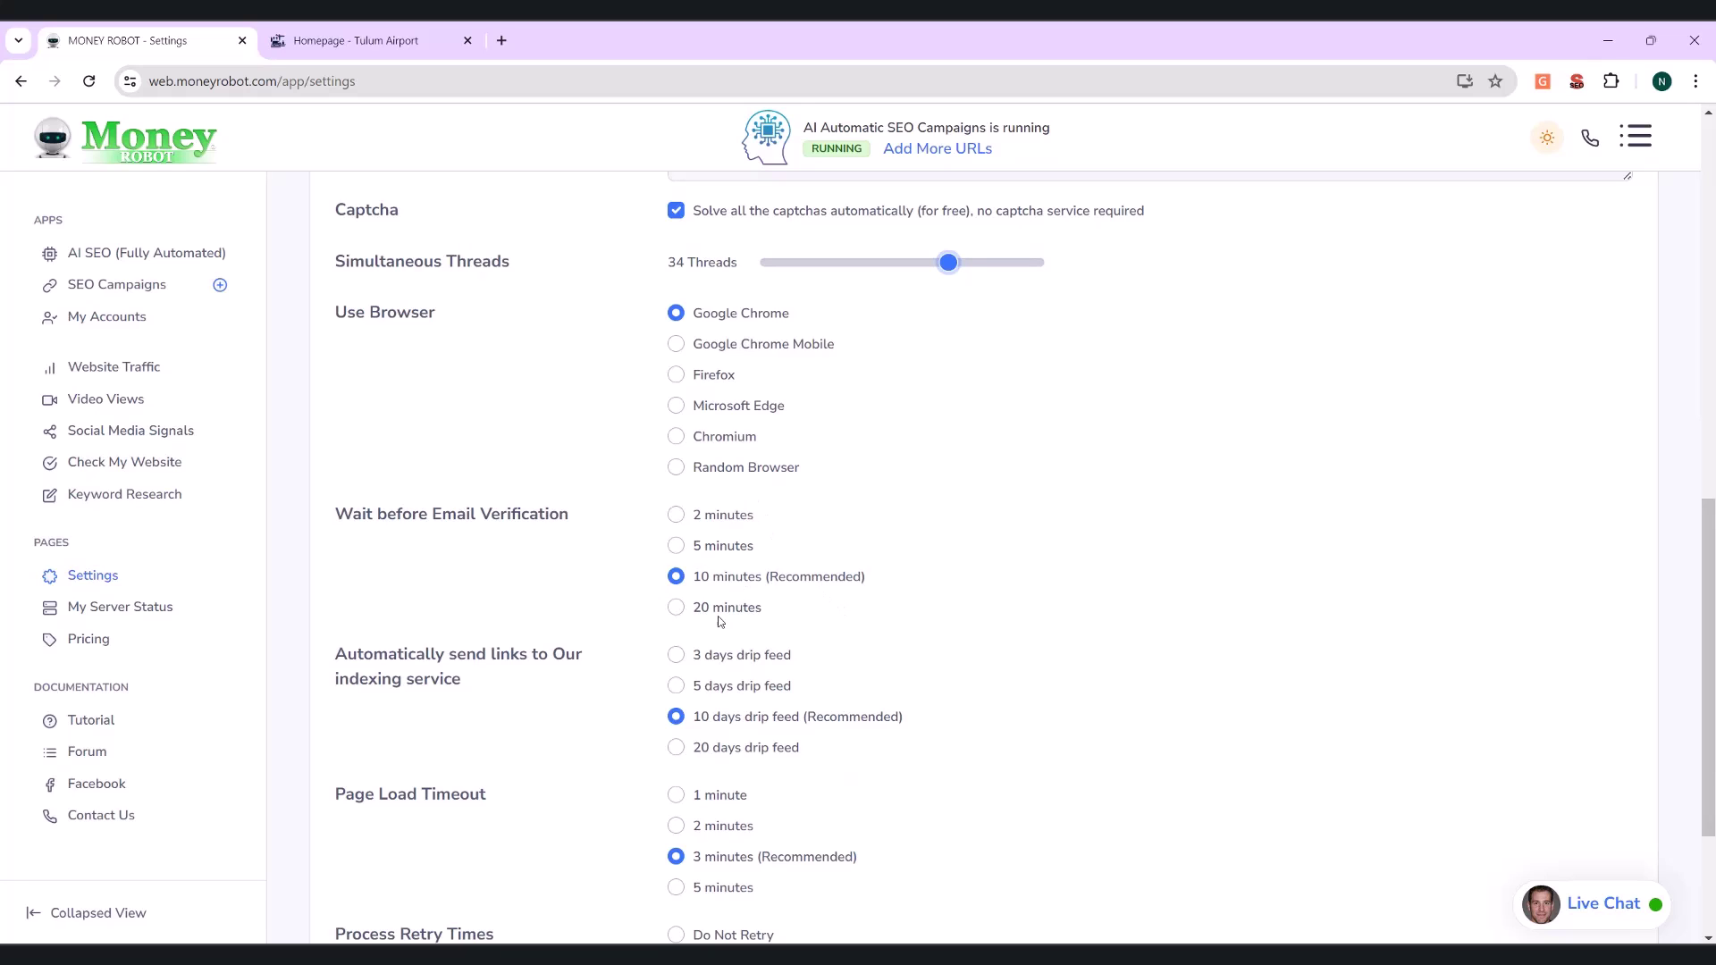
scroll(537, 657, down, 1)
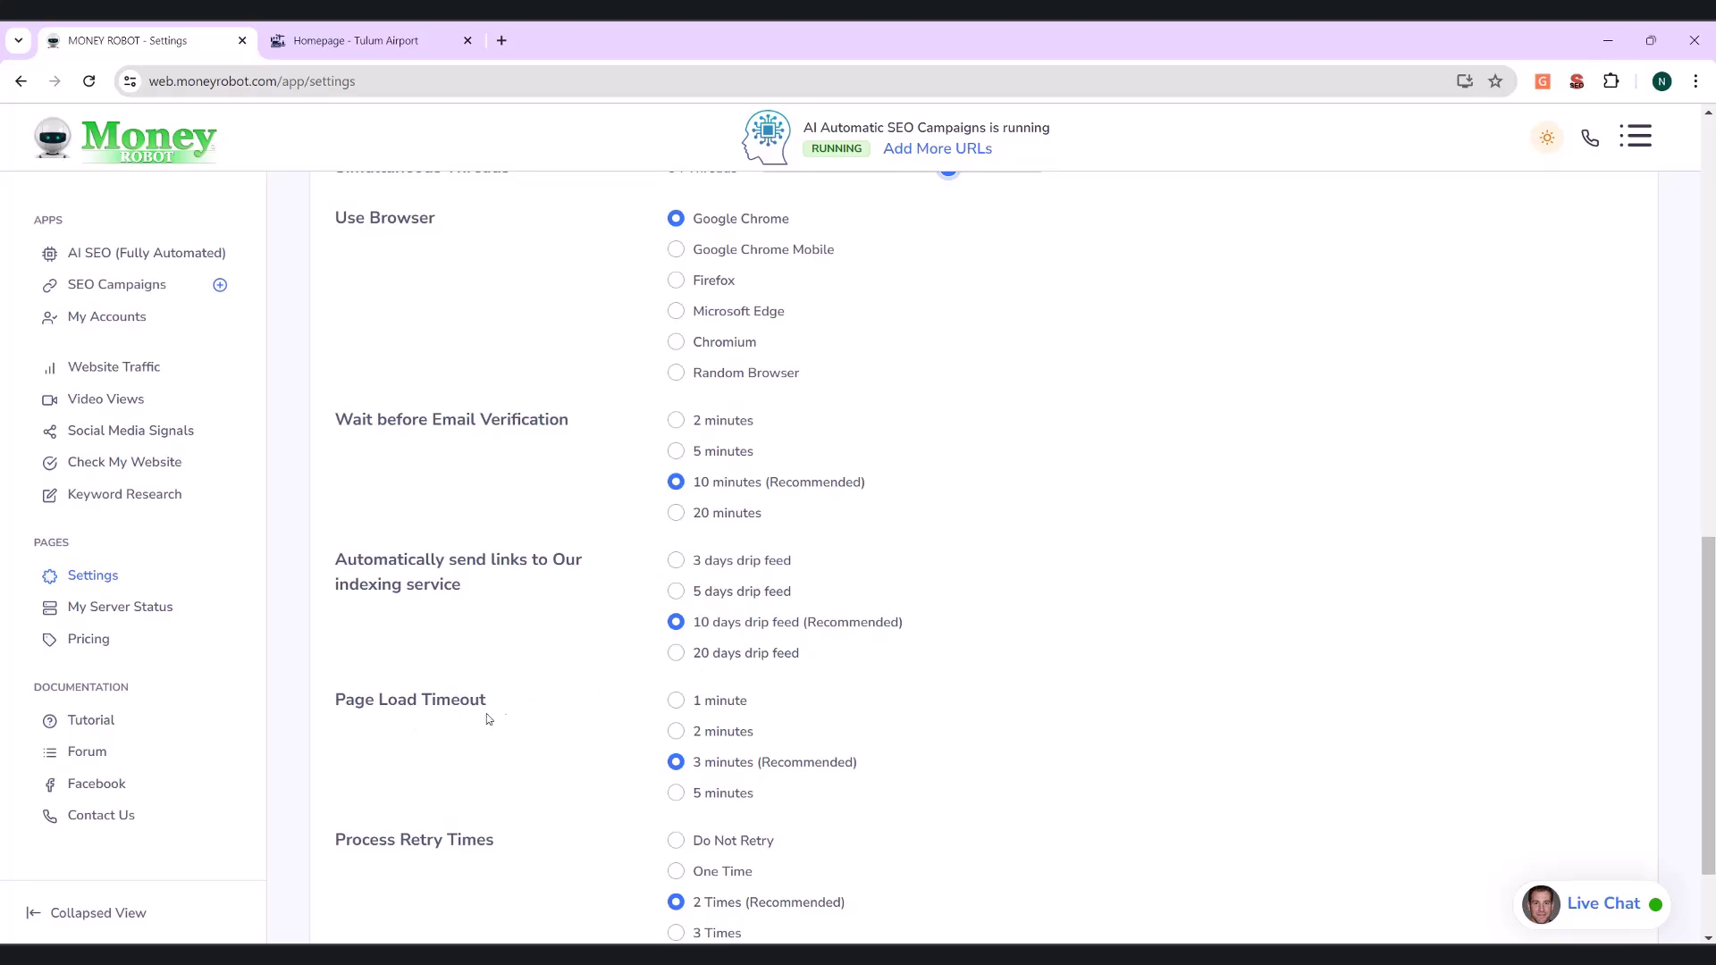
scroll(581, 739, down, 2)
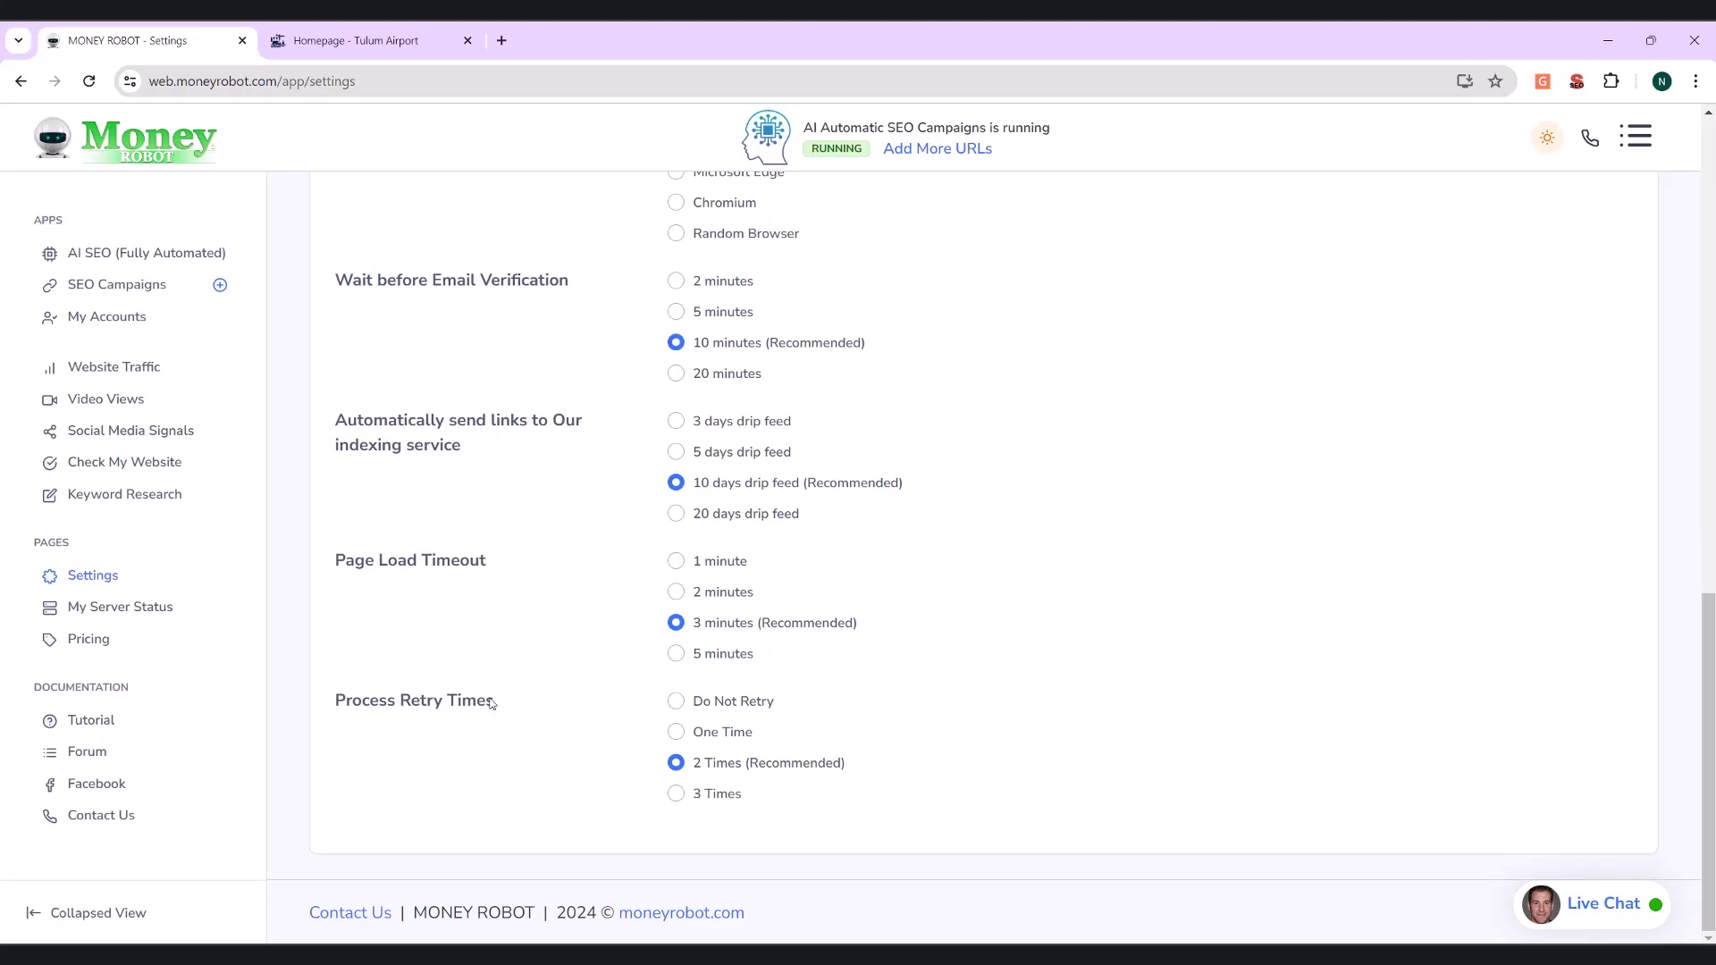
scroll(498, 672, up, 10)
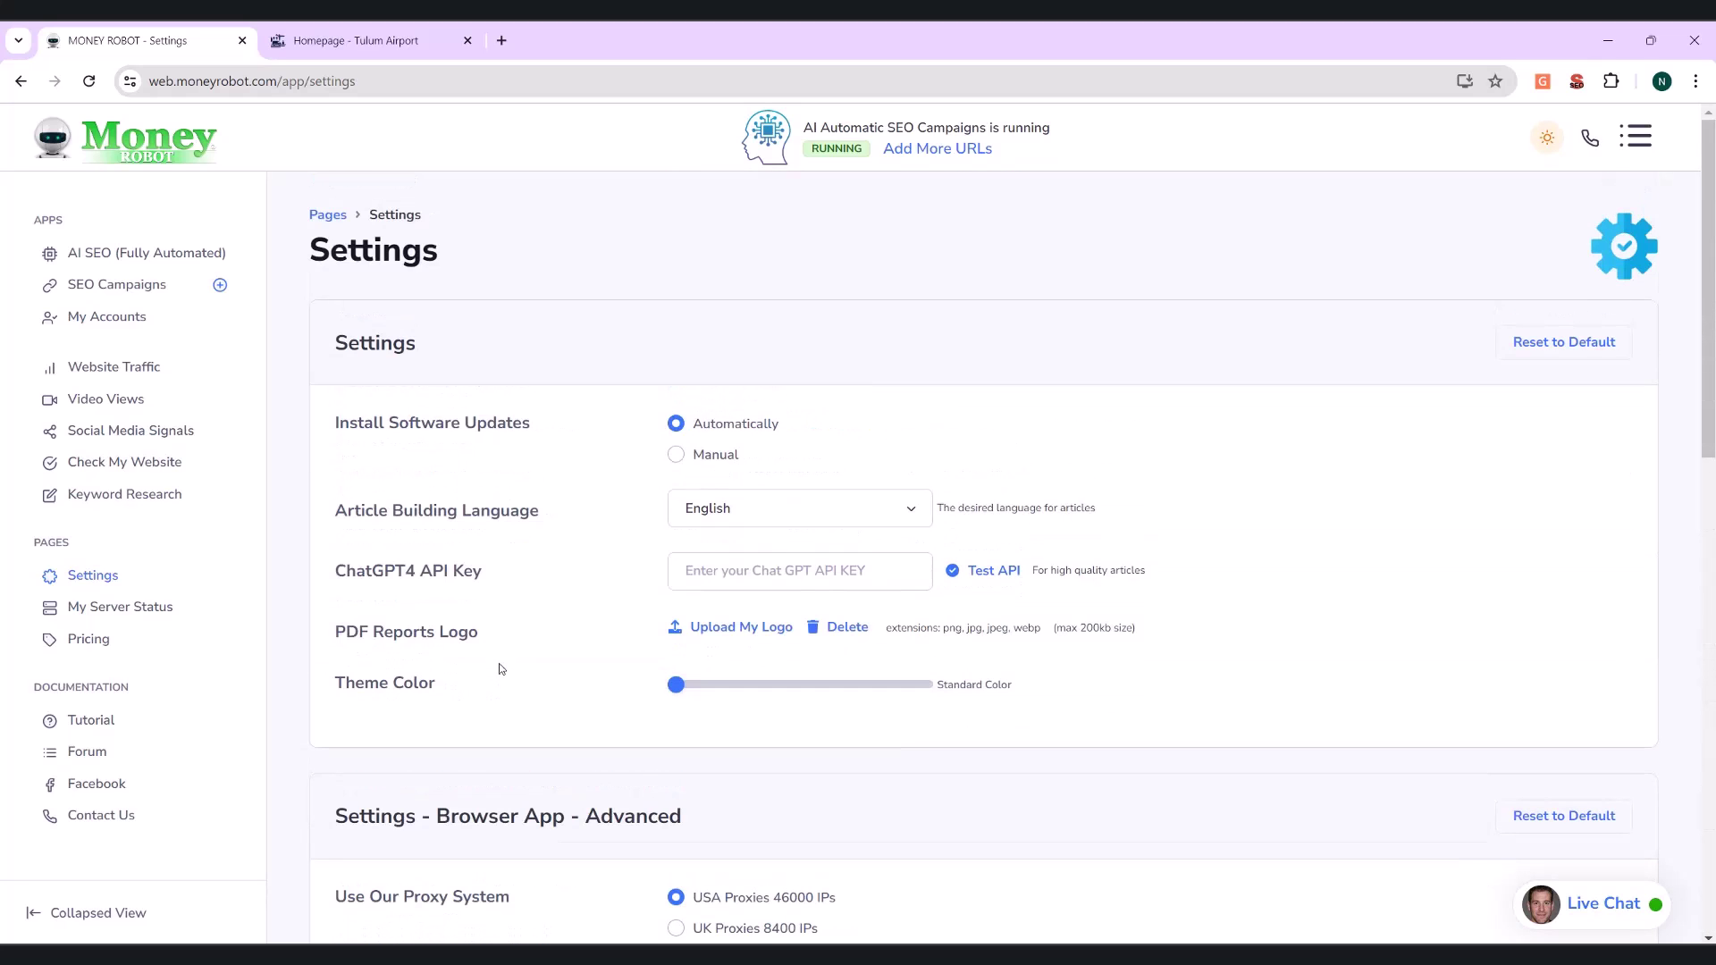